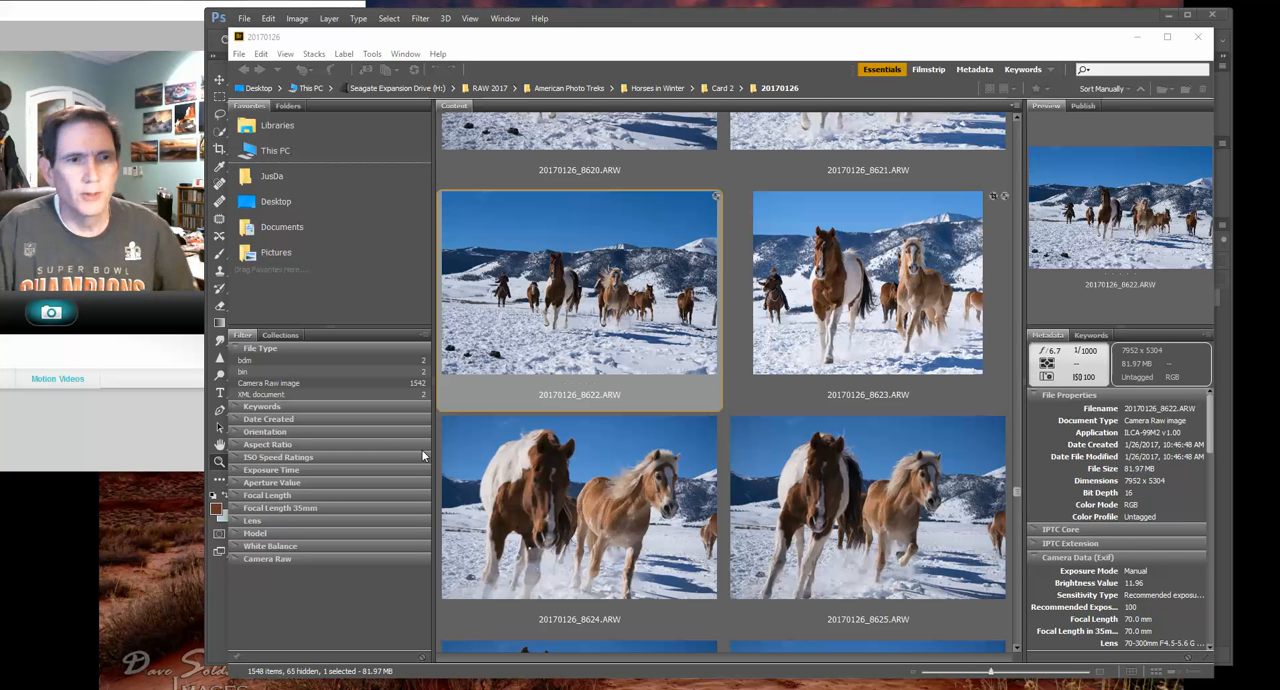
click(107, 549)
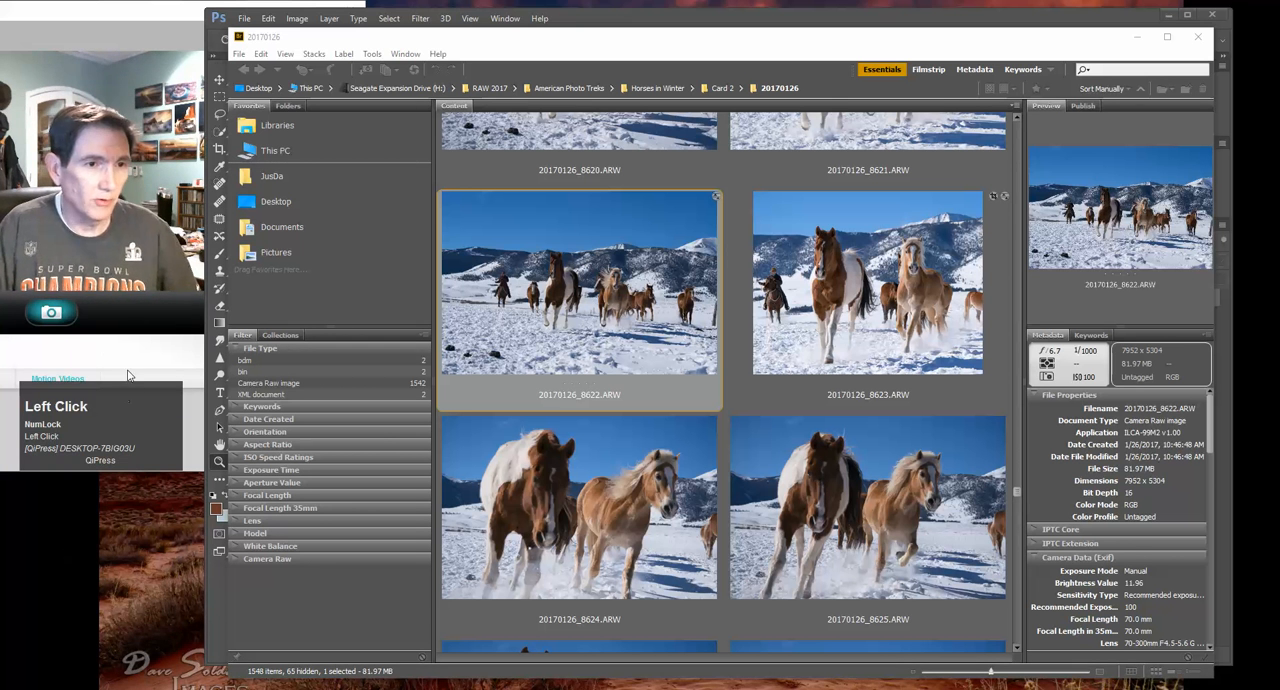
key(space)
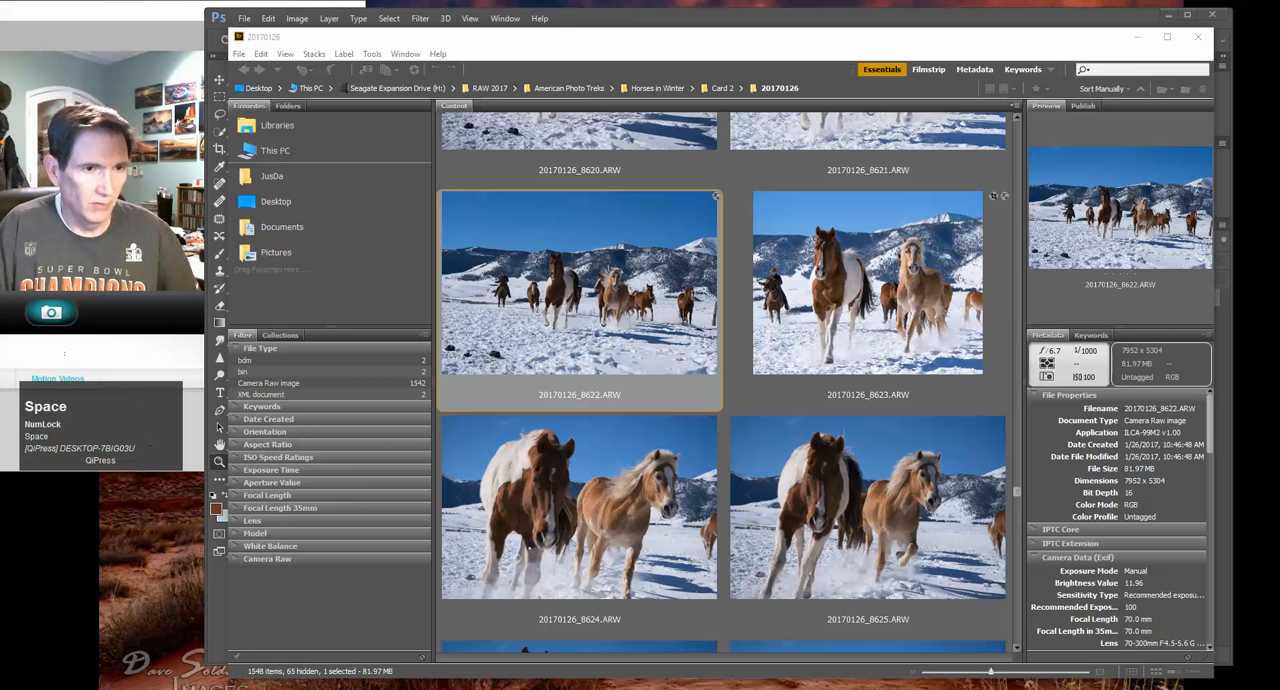
key(Num_Lock)
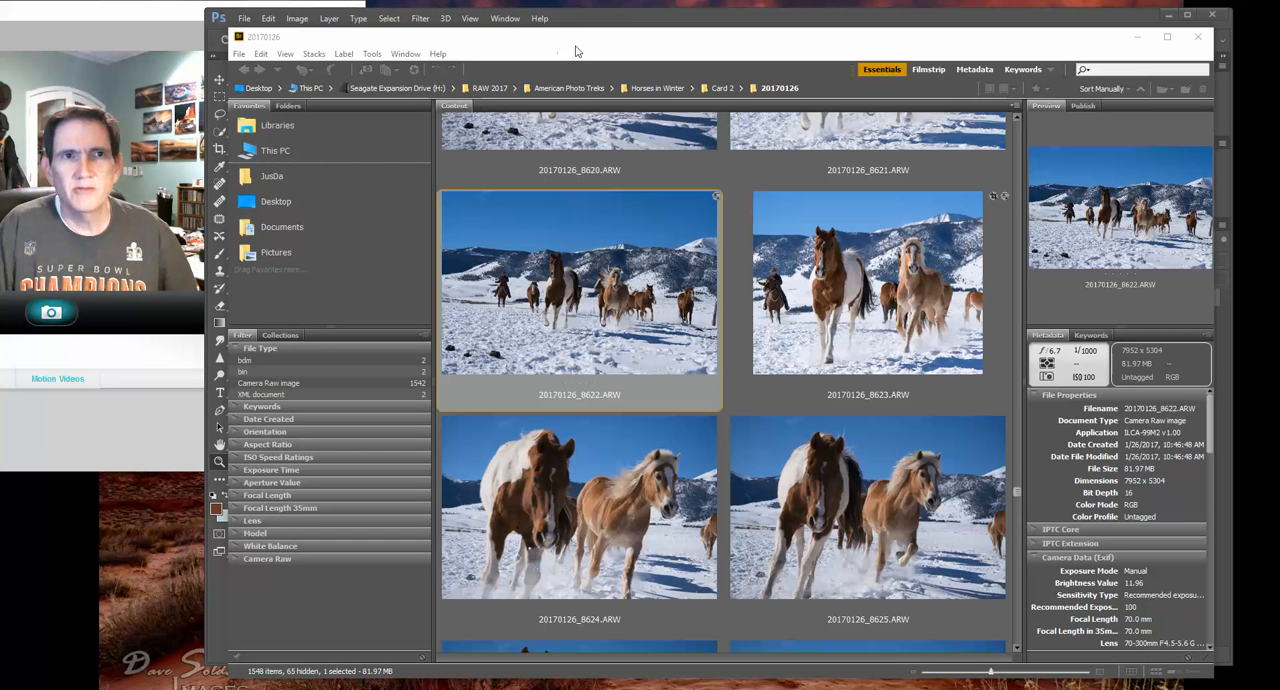
Open the raw photo 20170126_8622.ARW in Camera Raw and fit the whole image in view.
drag(597, 47, 600, 40)
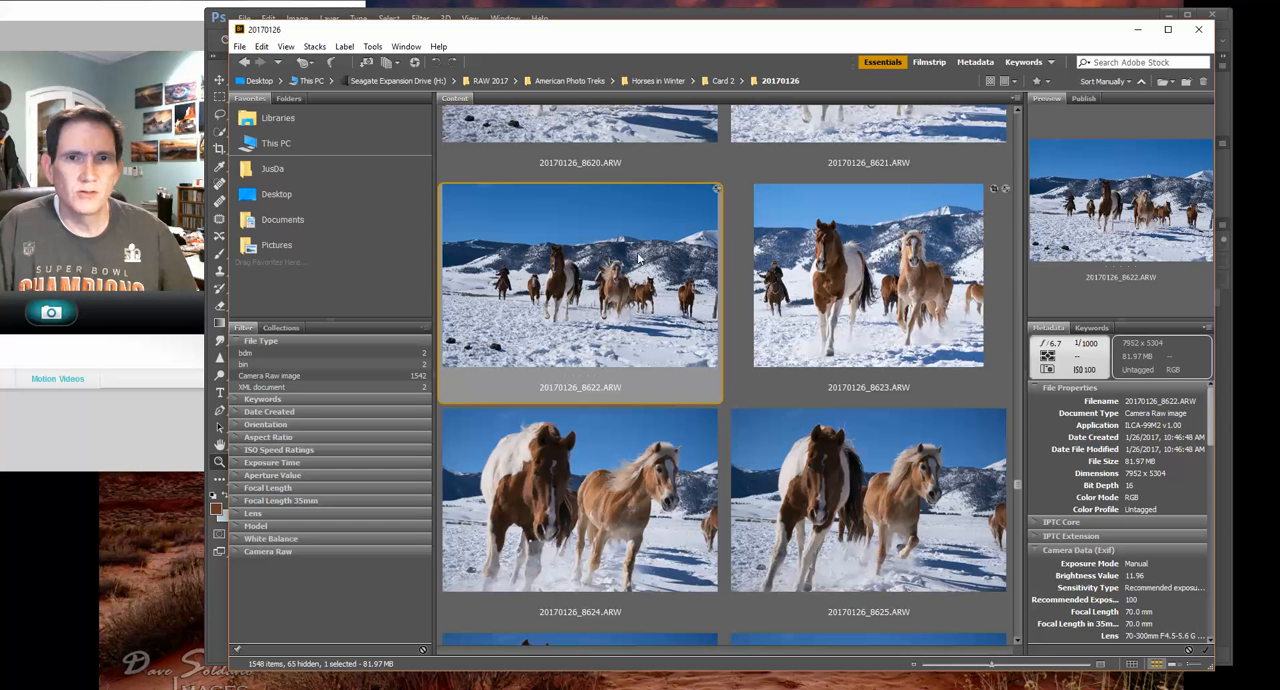
double_click(588, 304)
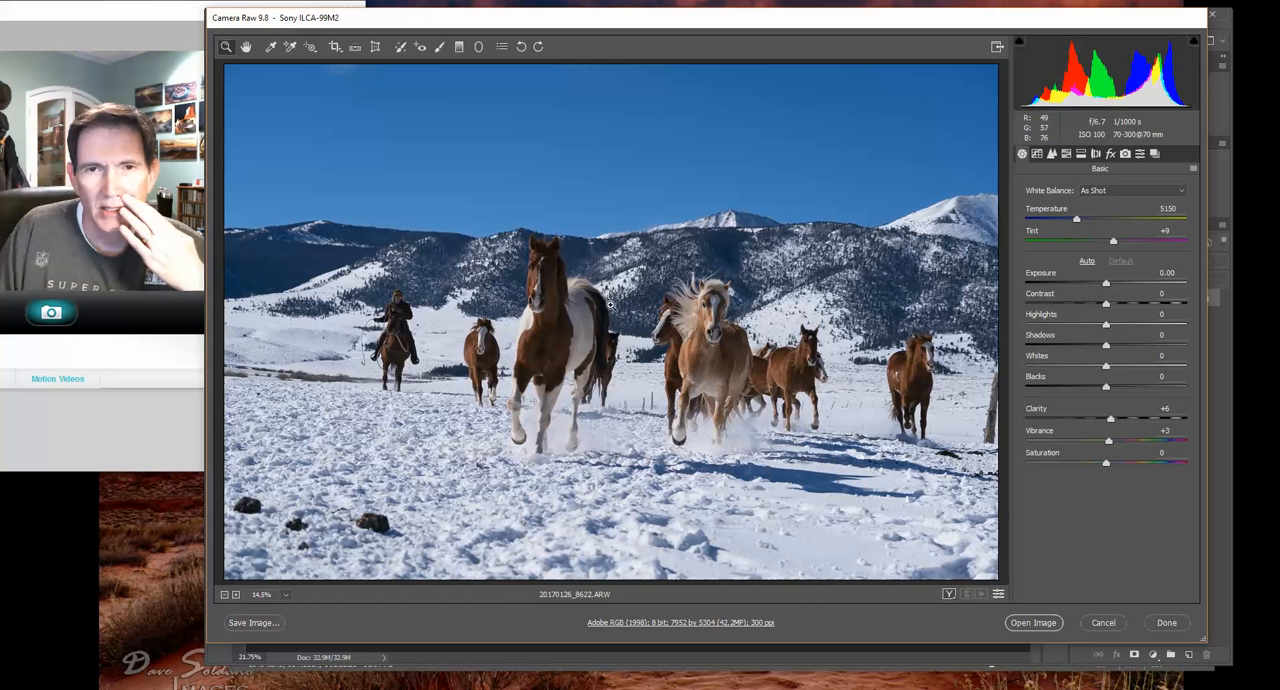
click(564, 281)
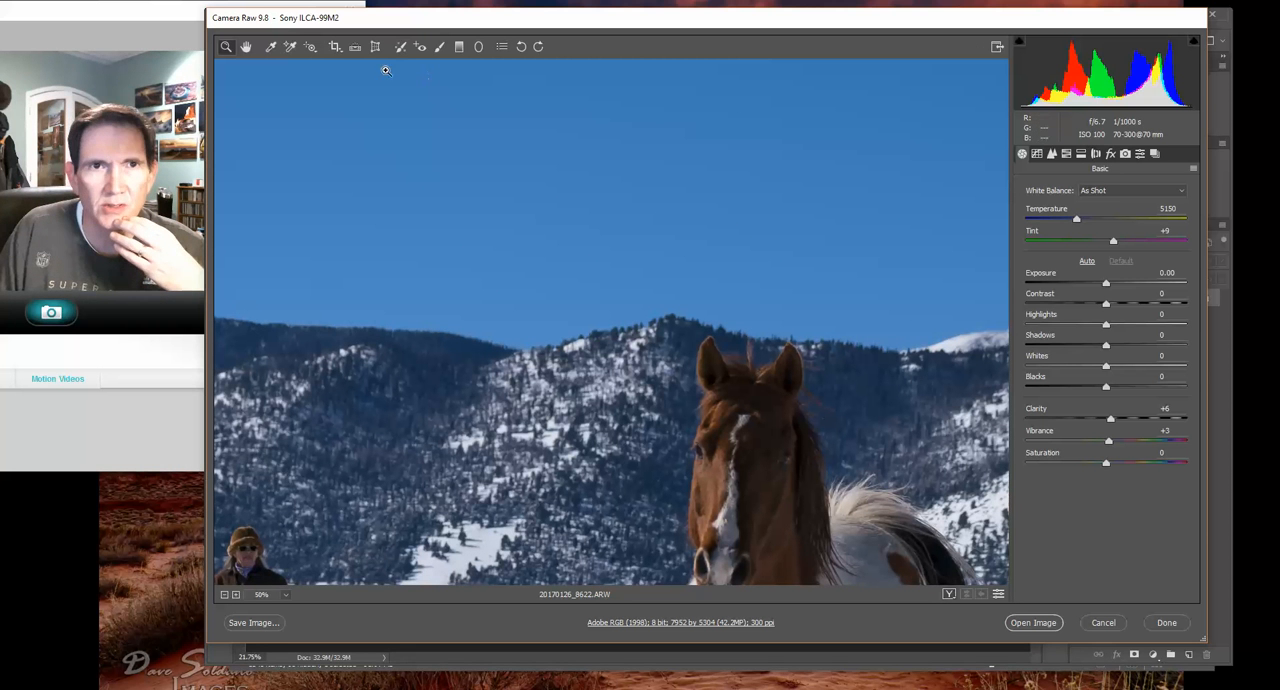
click(285, 596)
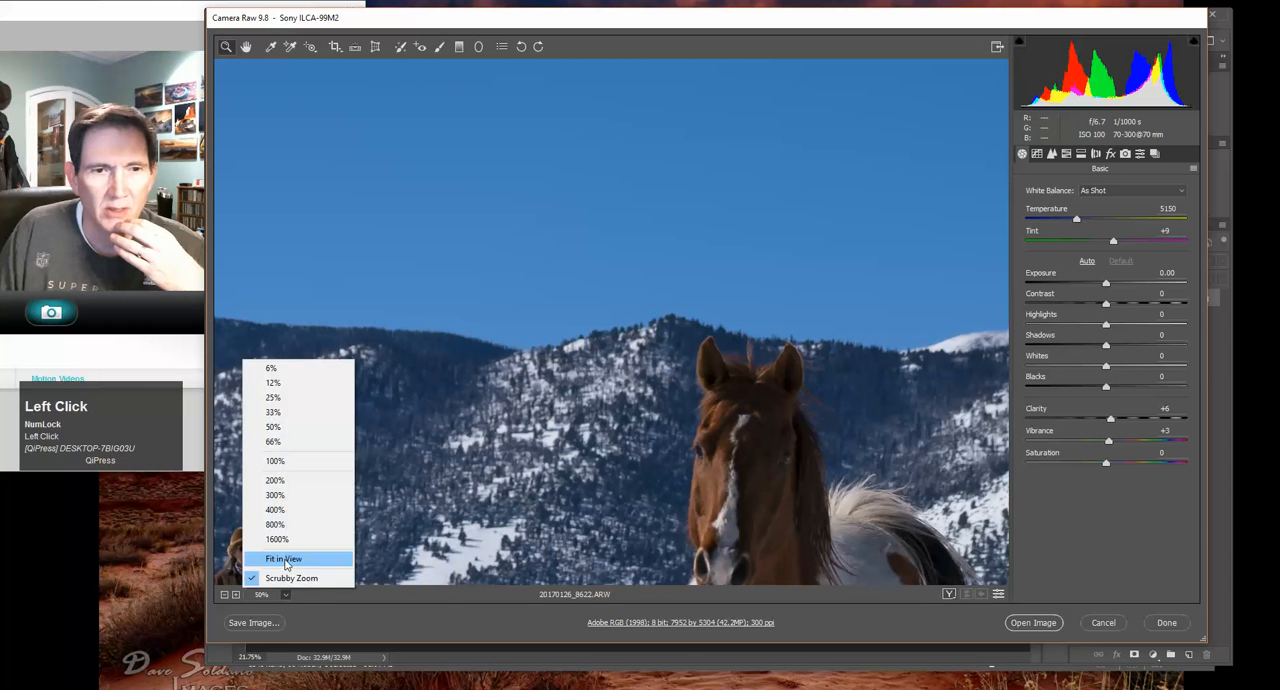
click(283, 558)
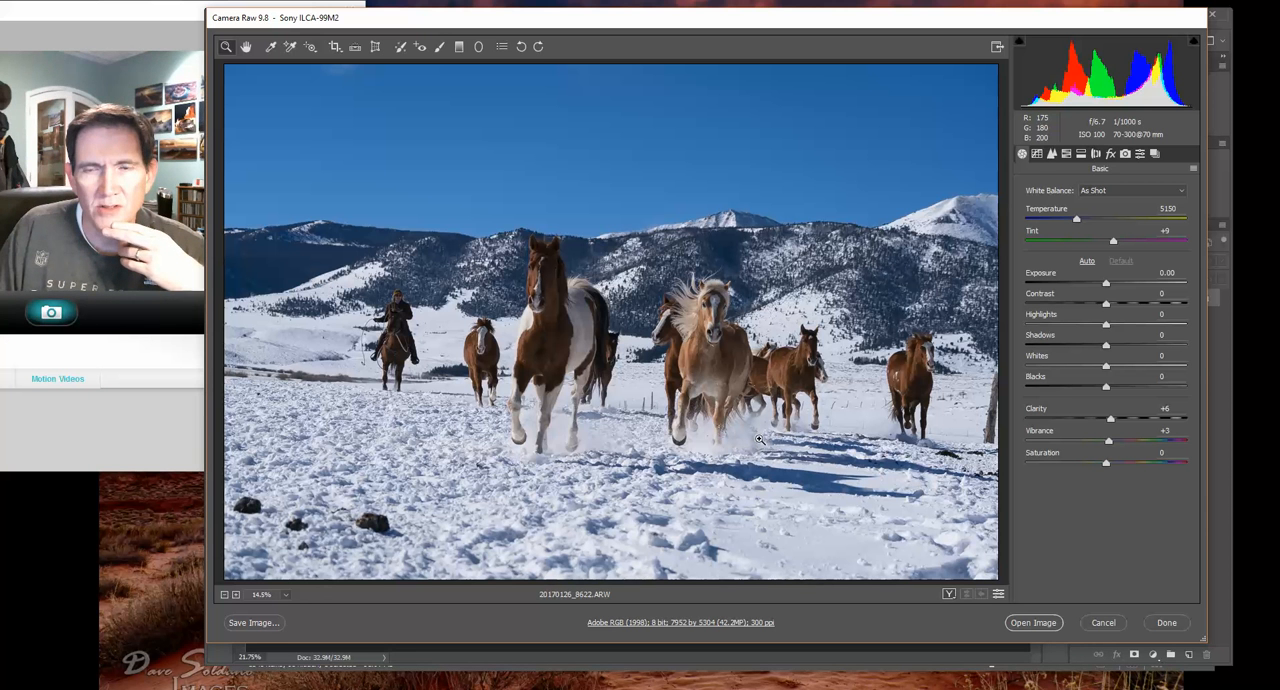
Apply the automatic tone adjustments to the photo and set Exposure to +0.40.
click(1087, 262)
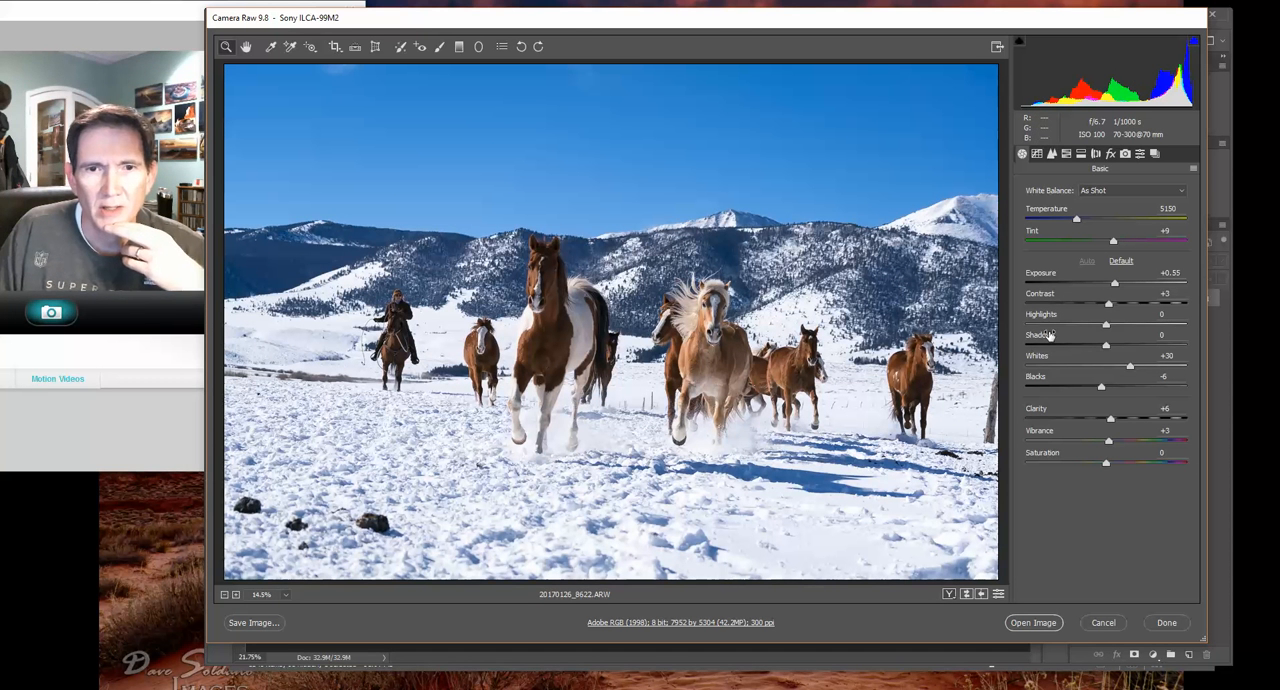
click(1114, 285)
drag(1116, 287, 1112, 287)
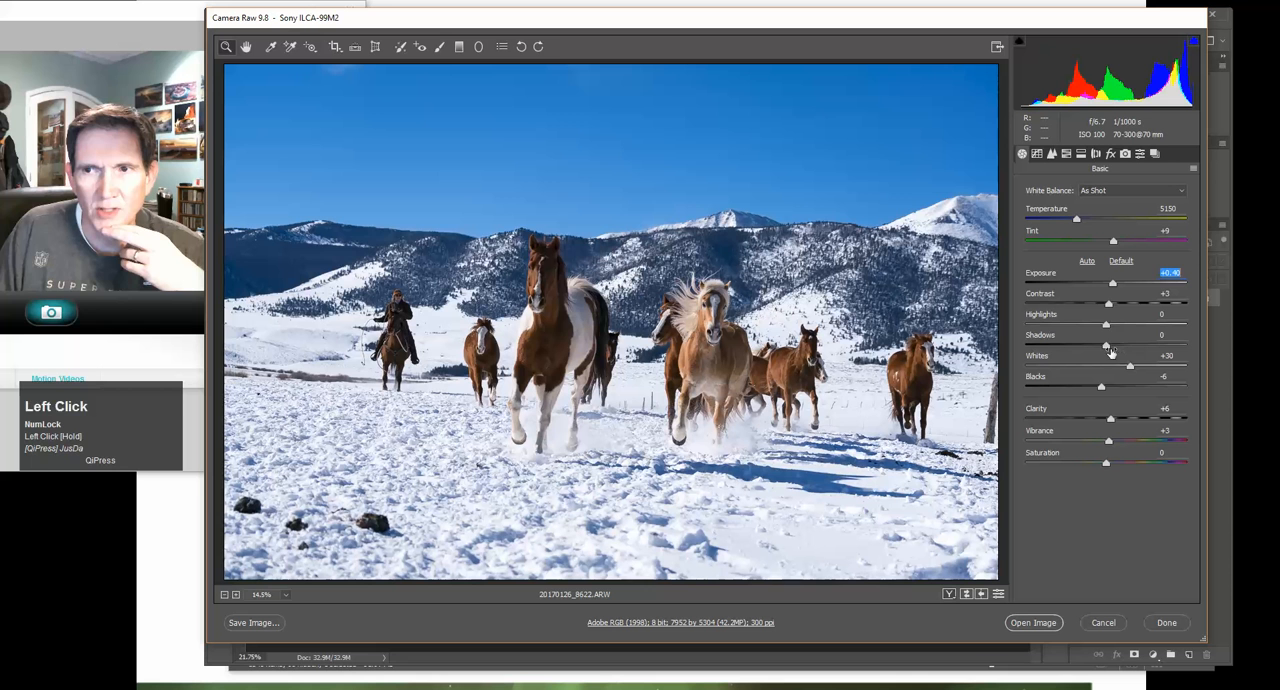
Set the basic adjustments to Shadows +47, Vibrance +8 and Temperature 5250.
drag(1107, 348, 1120, 346)
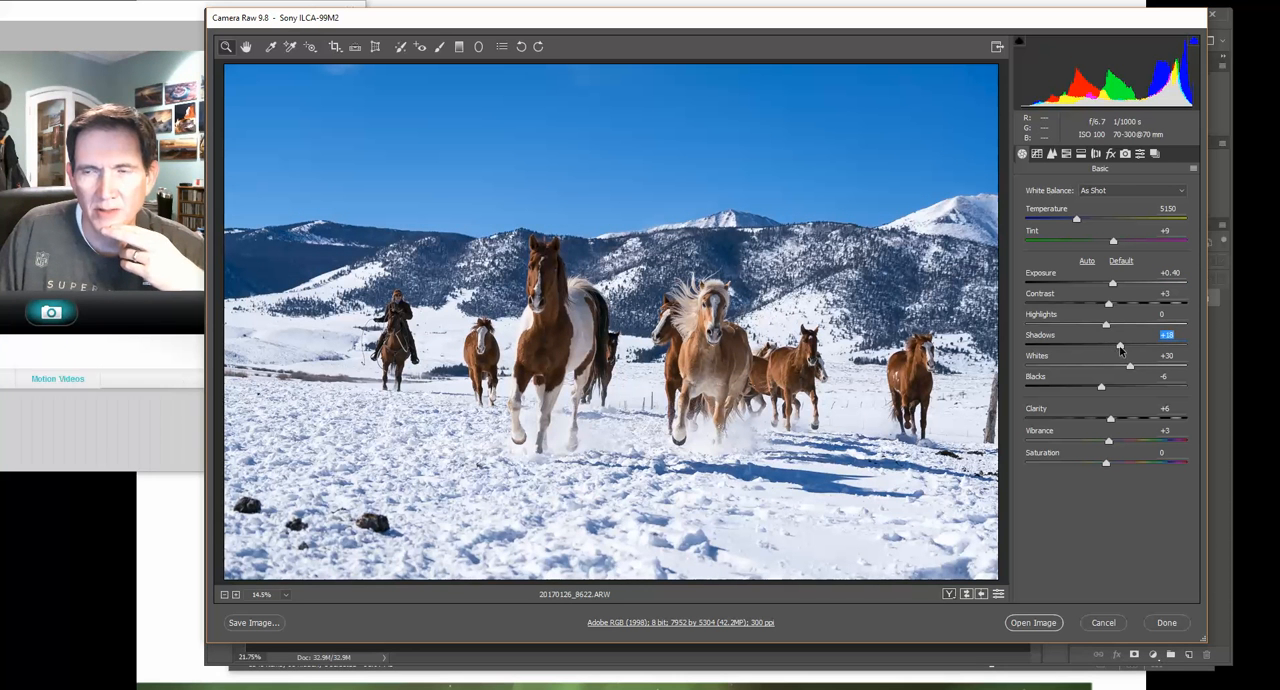
mouse_move(1120, 346)
mouse_down()
mouse_move(1159, 353)
mouse_move(1139, 357)
mouse_up()
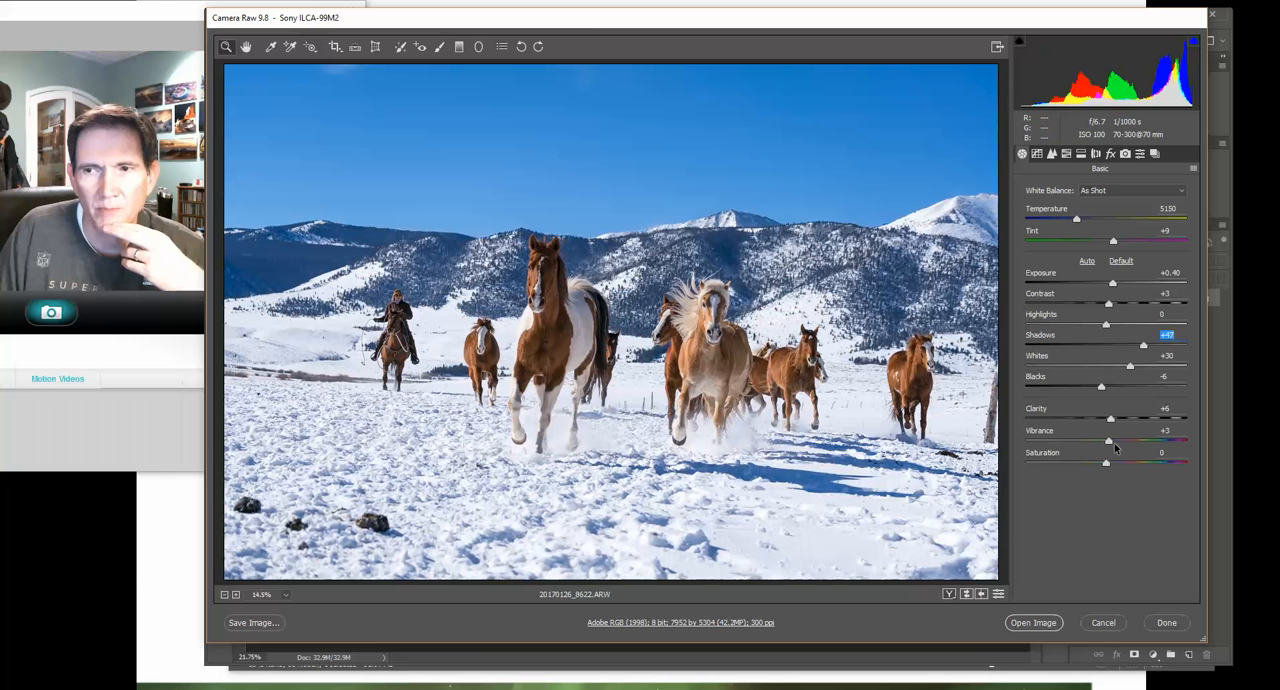
drag(1108, 443, 1116, 447)
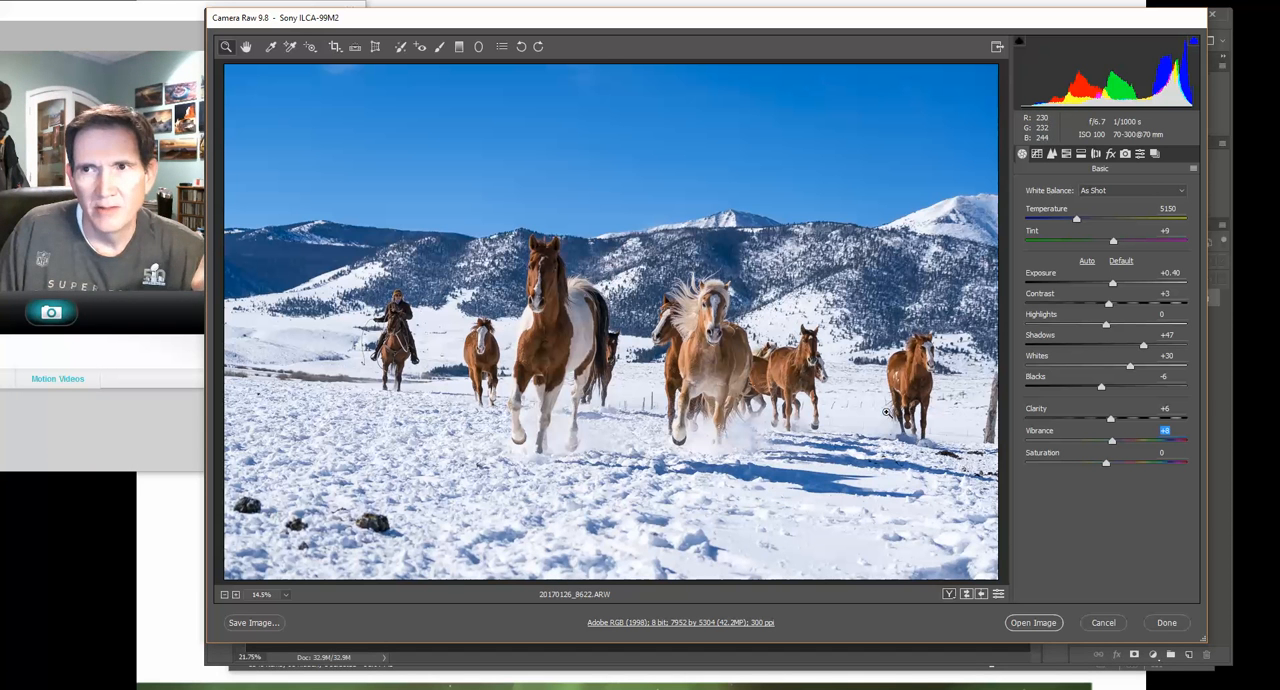
drag(1077, 222, 1078, 226)
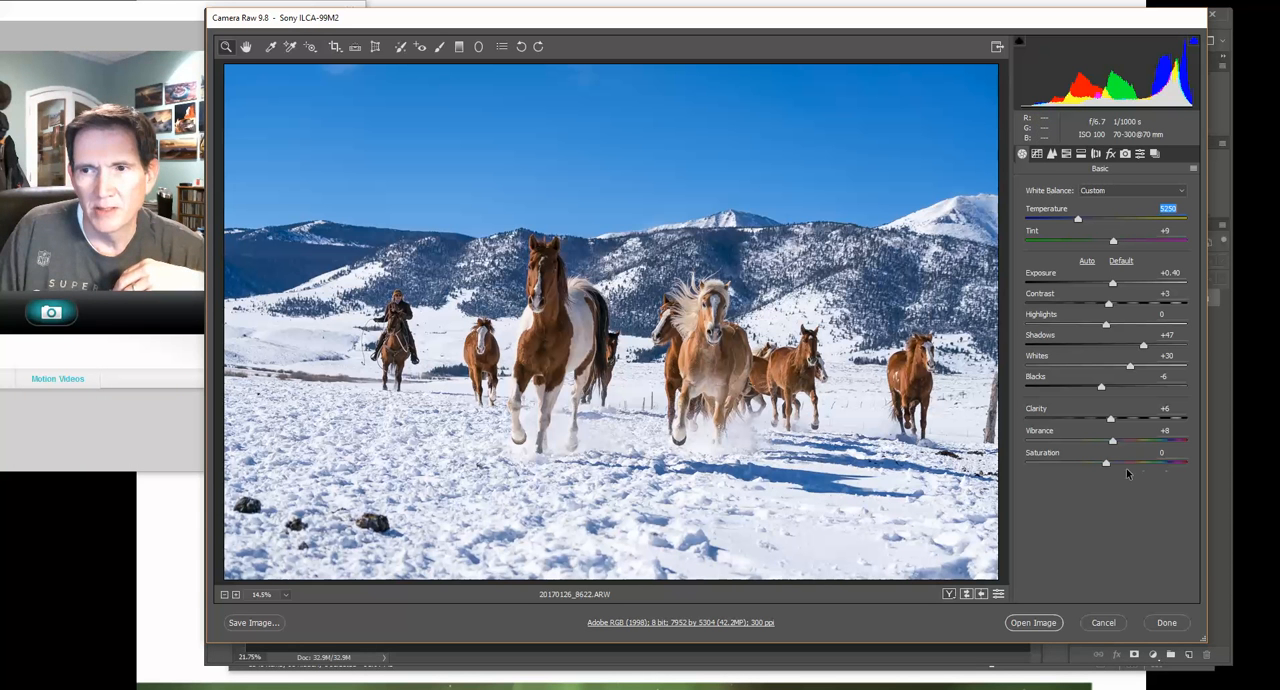
Set the sharpening to Amount 58, Radius 1.5 and Masking 61, previewing the mask while adjusting it.
click(1051, 155)
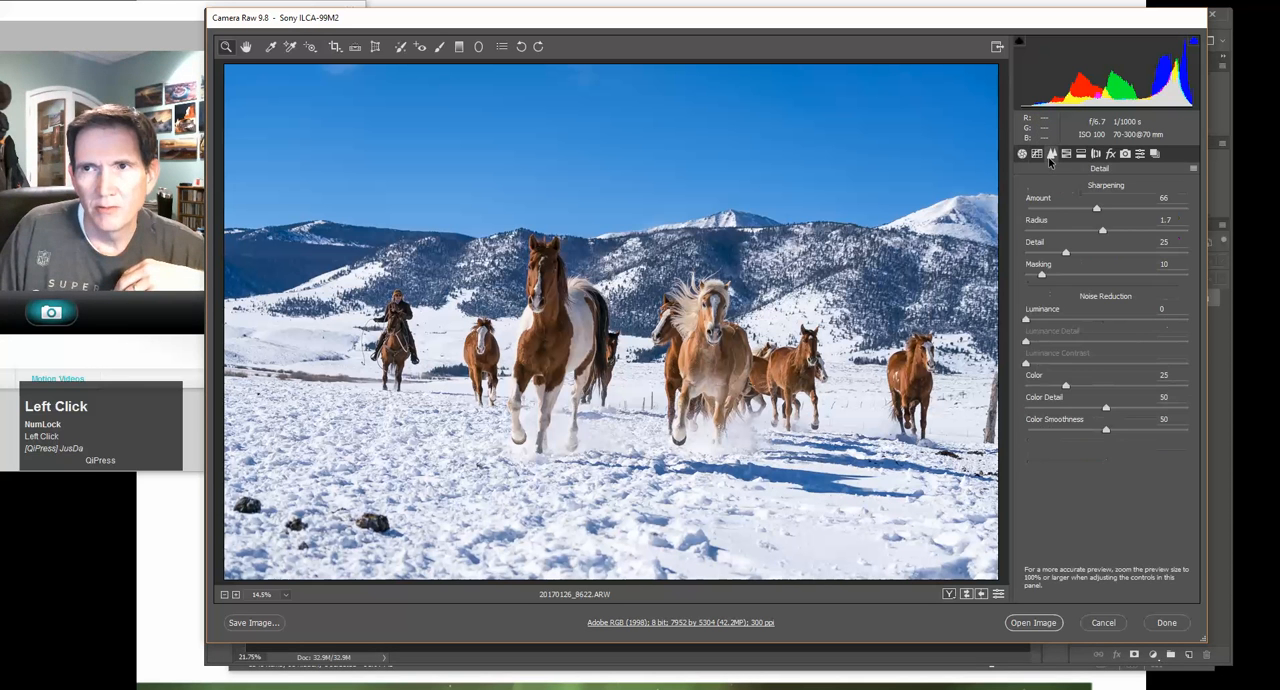
drag(1096, 208, 1092, 233)
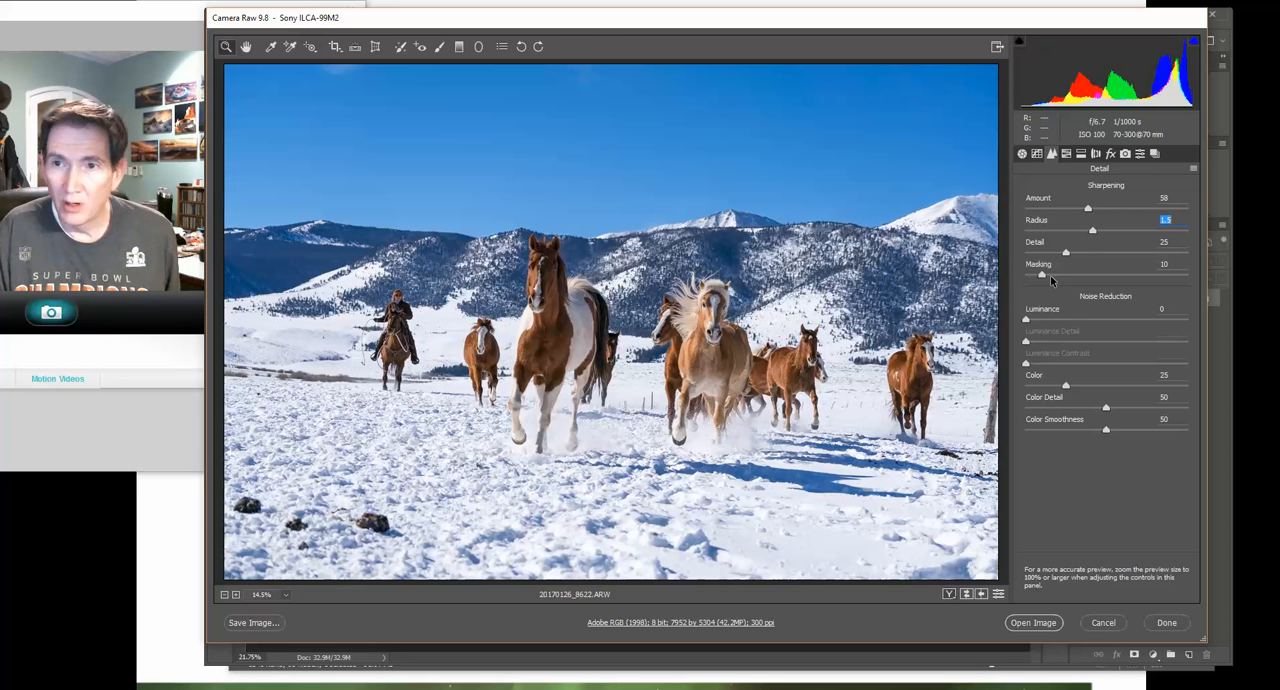
key(alt)
drag(1045, 281, 1120, 278)
drag(1125, 280, 1125, 280)
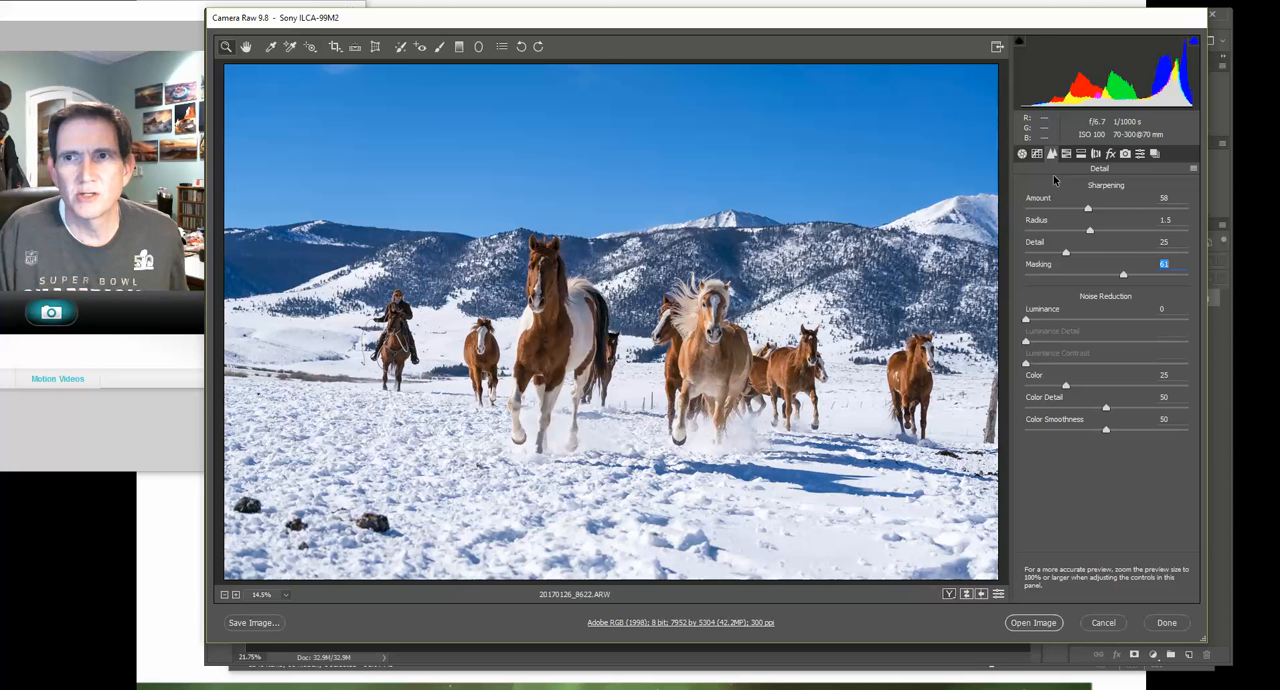
Toggle the lens profile corrections off and on to compare their effect, leaving them enabled.
click(1094, 156)
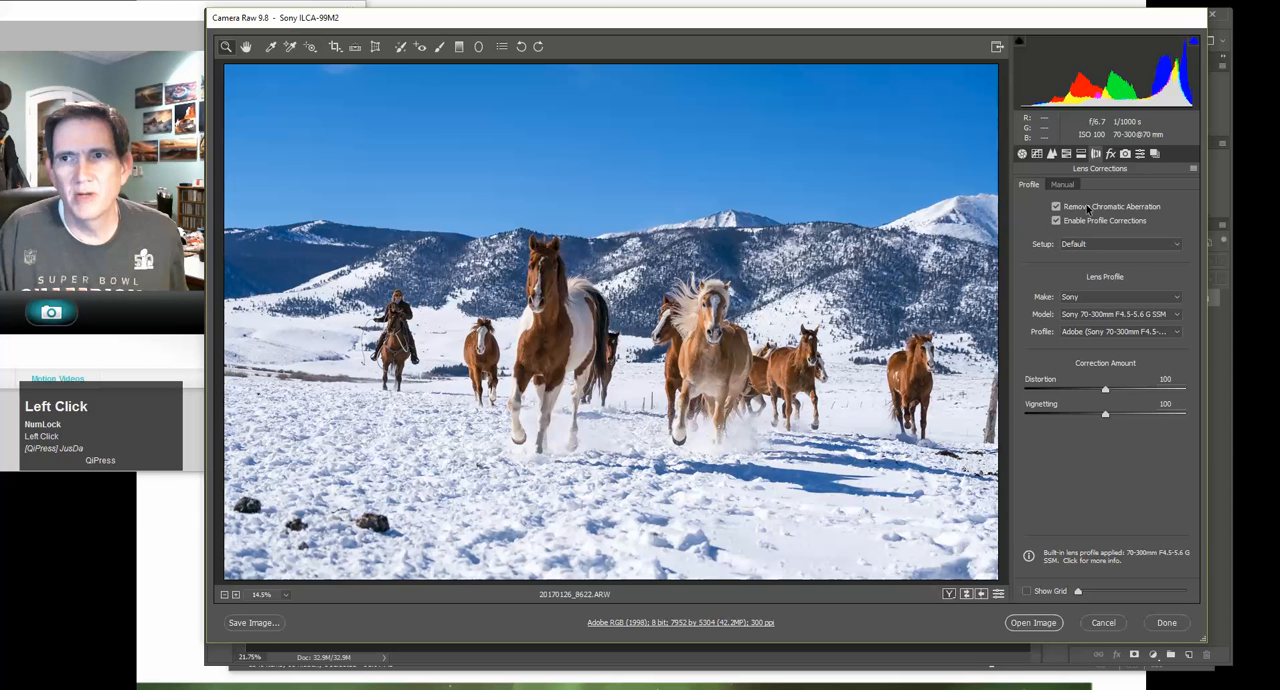
click(1055, 220)
click(1055, 220)
click(1055, 220)
click(1055, 220)
click(1055, 220)
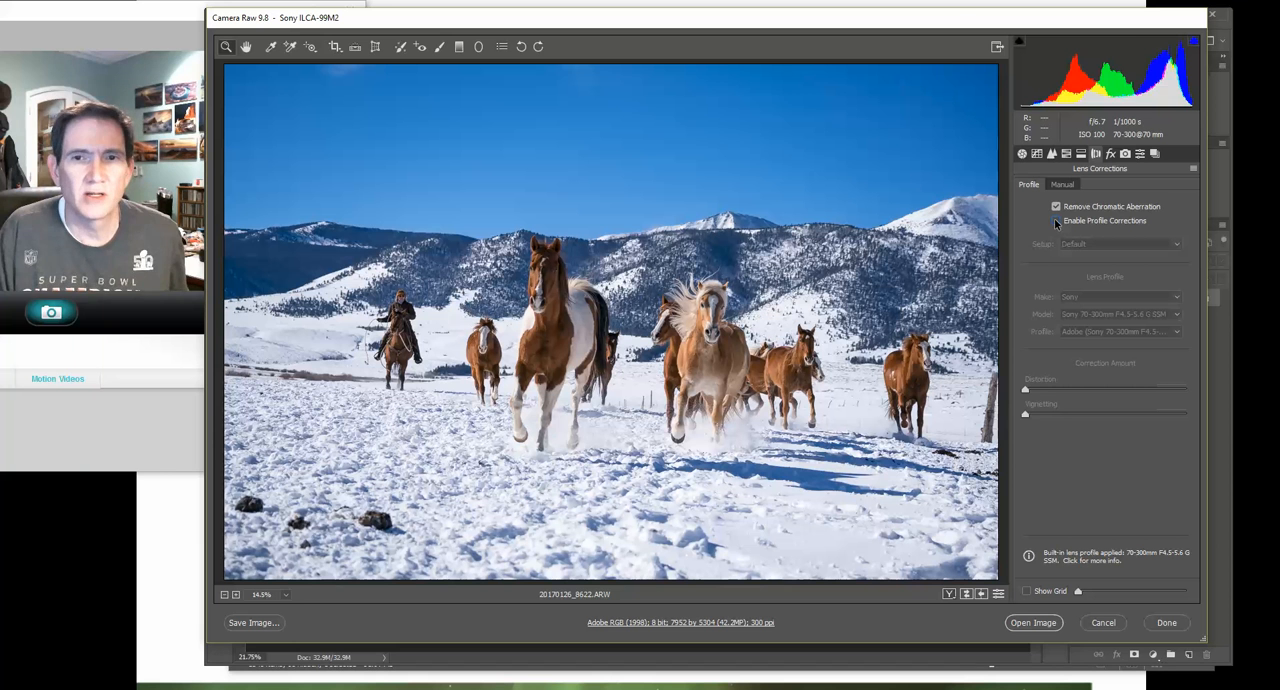
click(1055, 221)
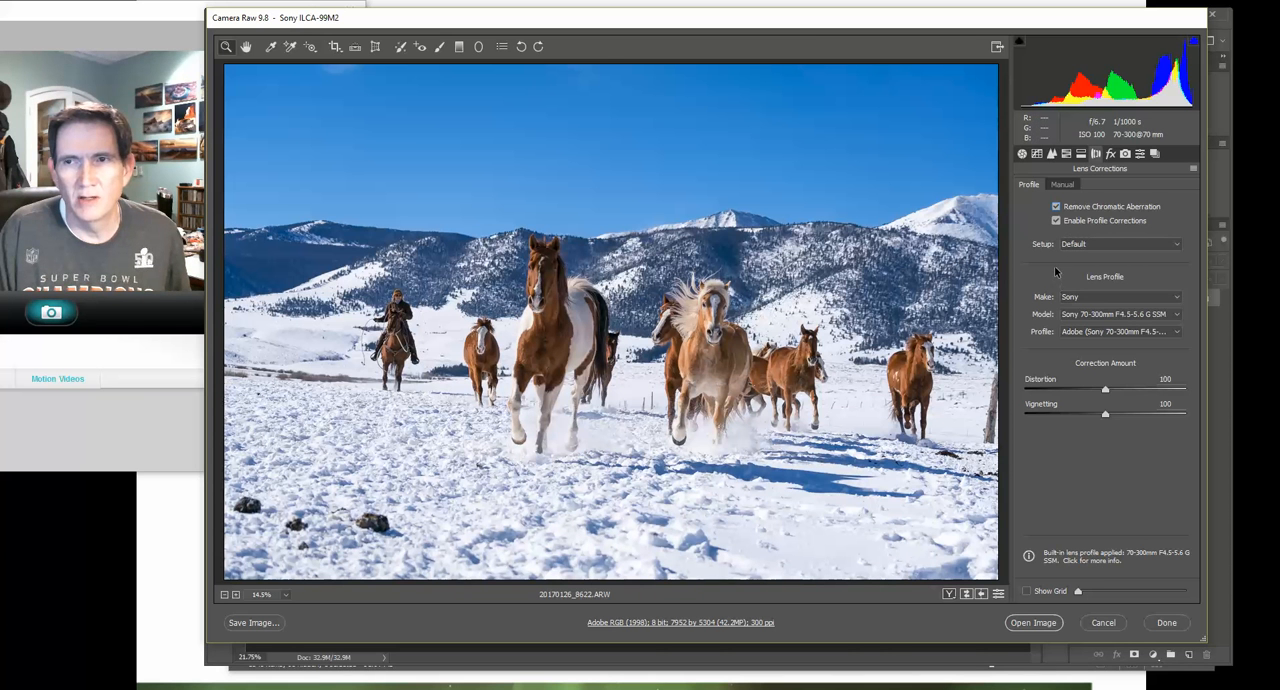
Set the Dehaze amount to +3 and open the developed photo in Photoshop as a normal image.
click(1110, 154)
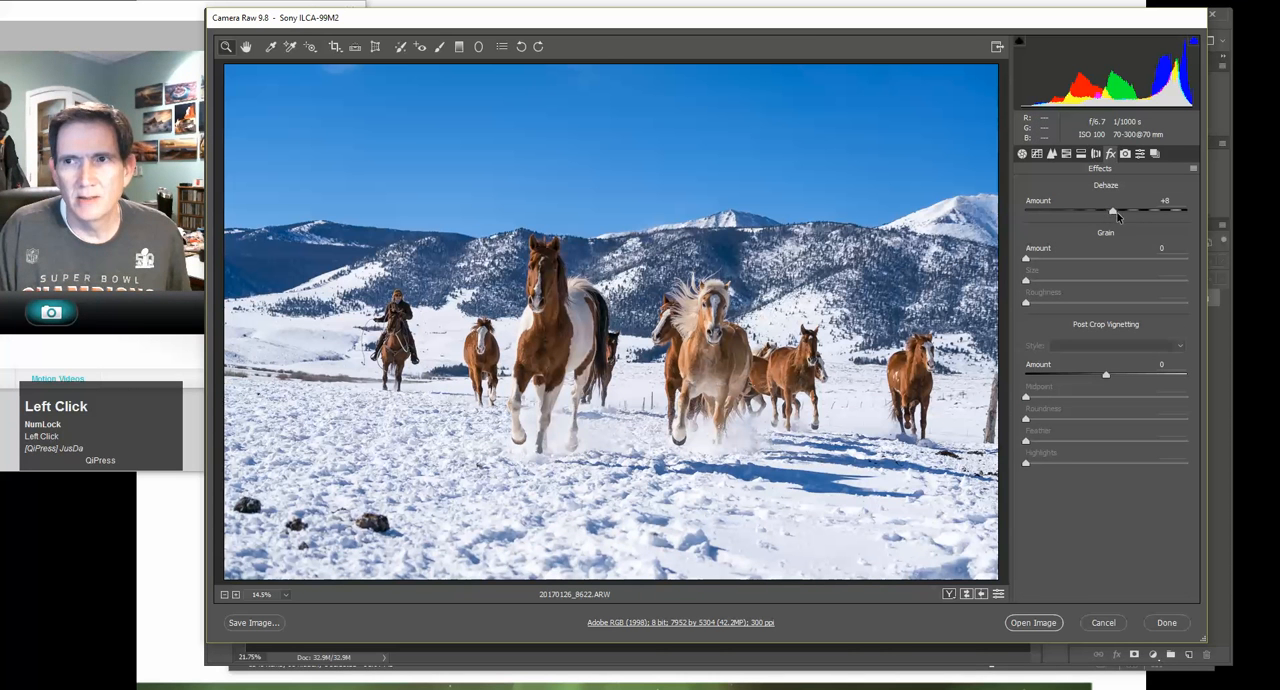
drag(1113, 214, 1108, 214)
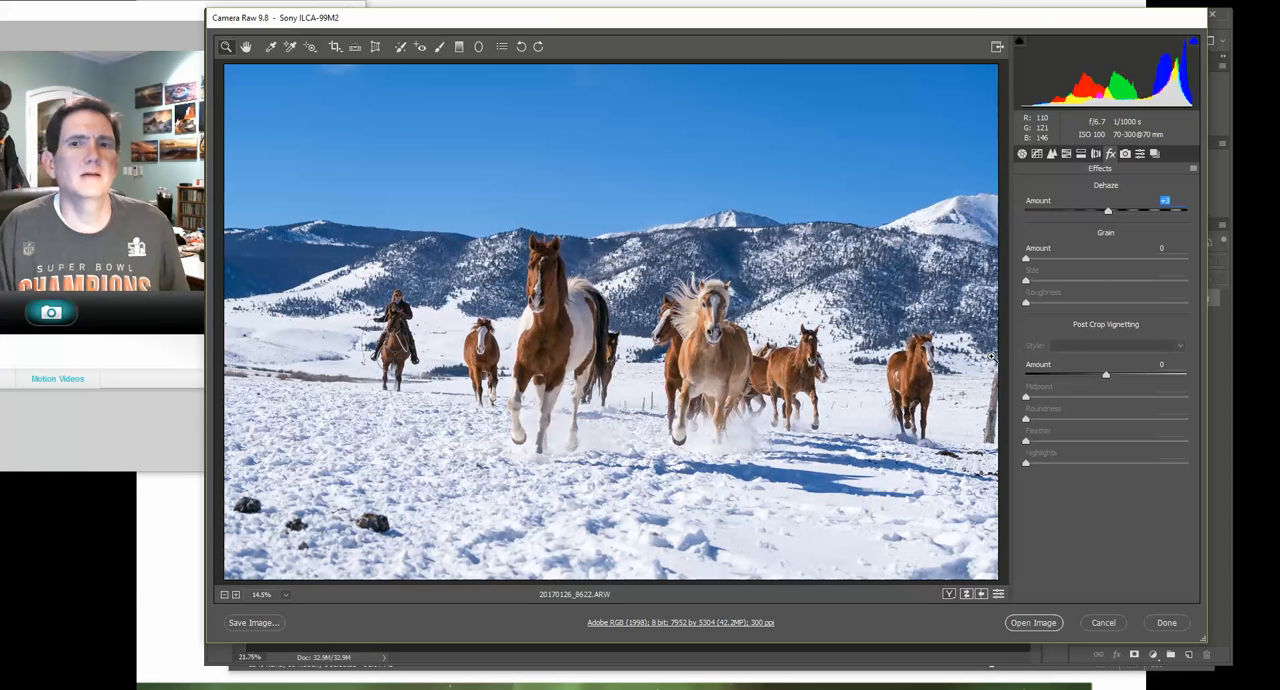
click(1044, 622)
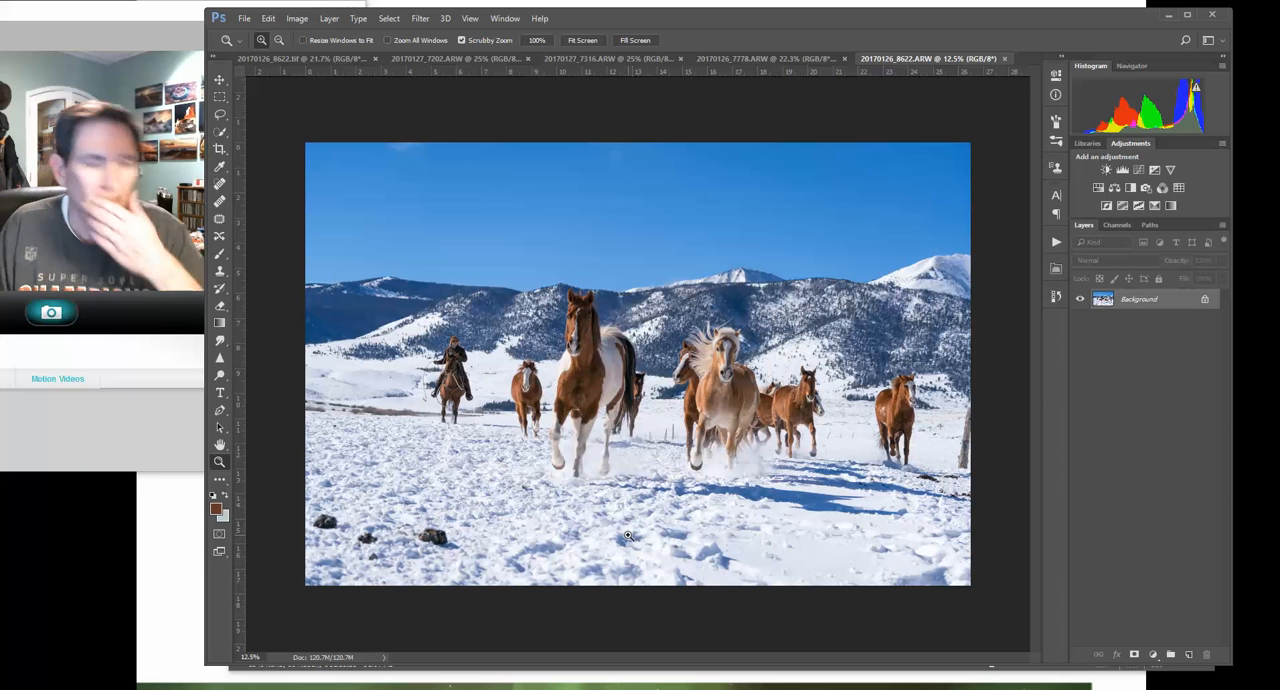
Start a 16:9 crop around the running horses and tilt the photo slightly counterclockwise inside it.
click(220, 150)
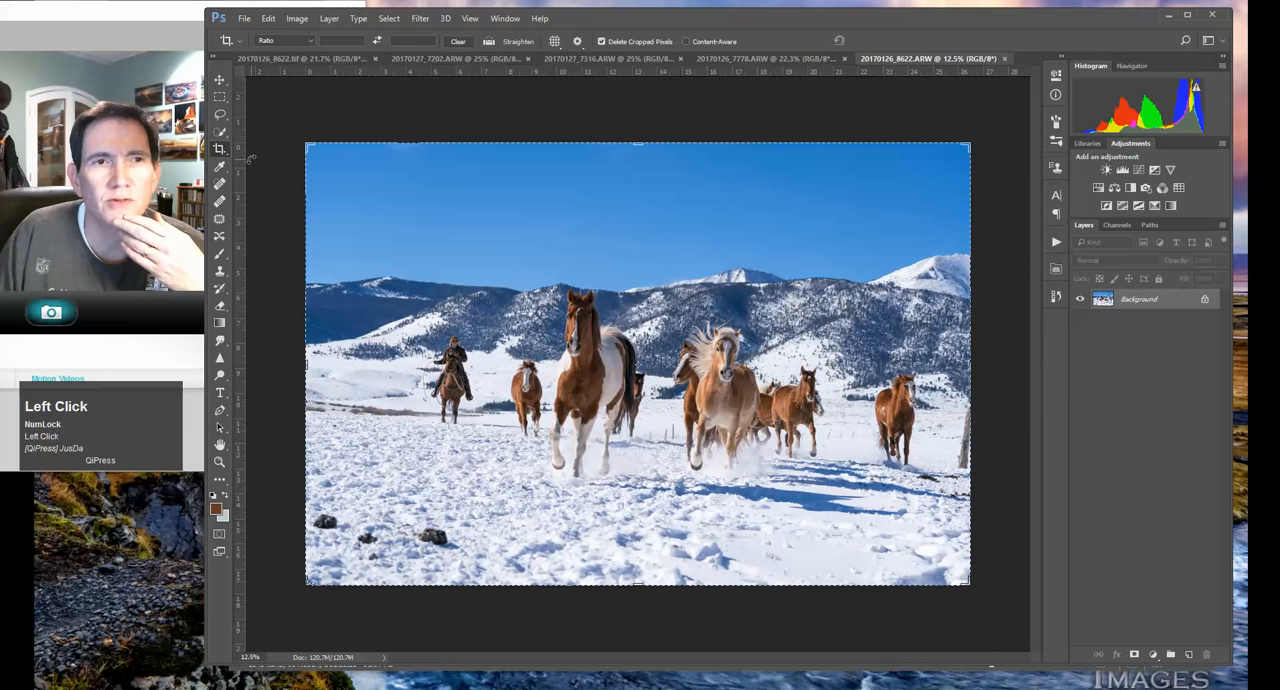
click(312, 40)
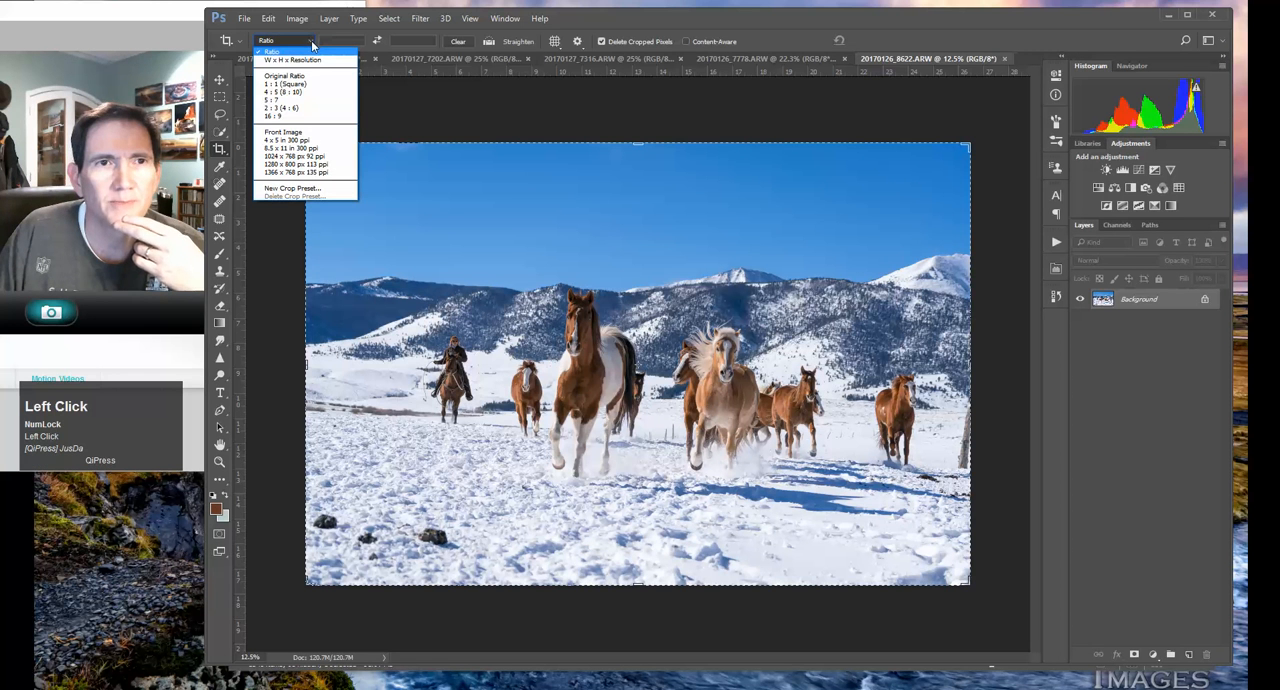
click(295, 117)
drag(305, 175, 400, 222)
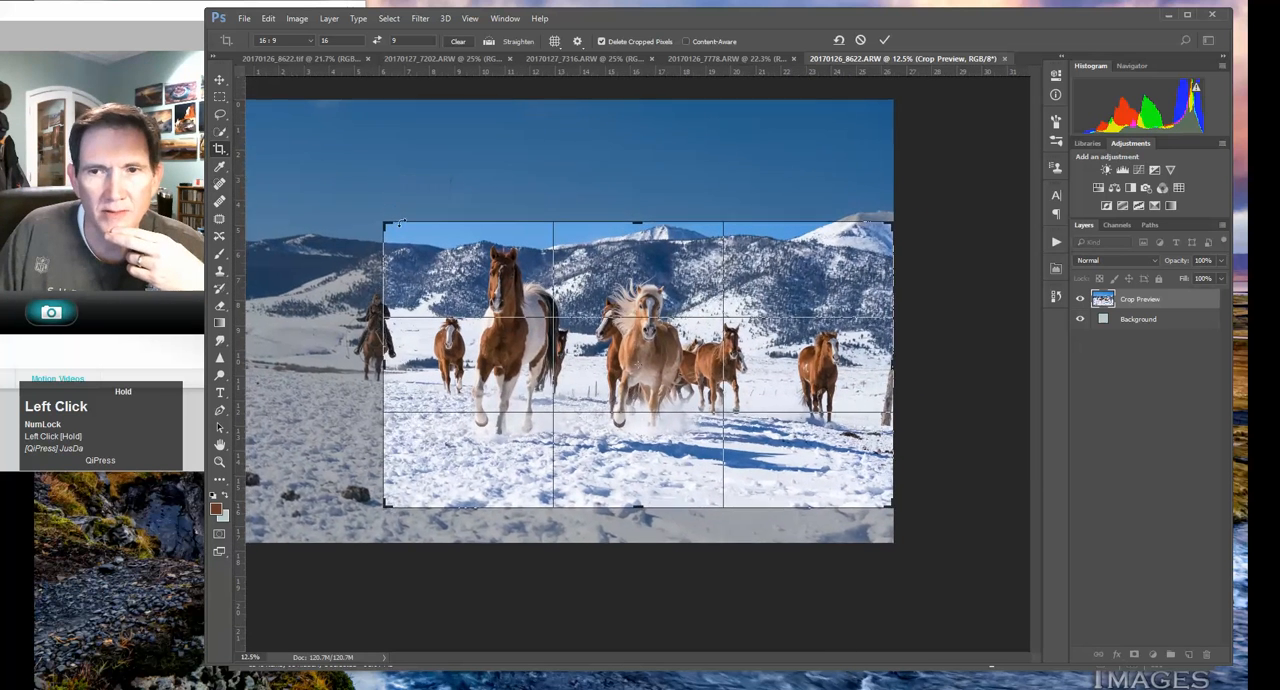
drag(895, 508, 846, 482)
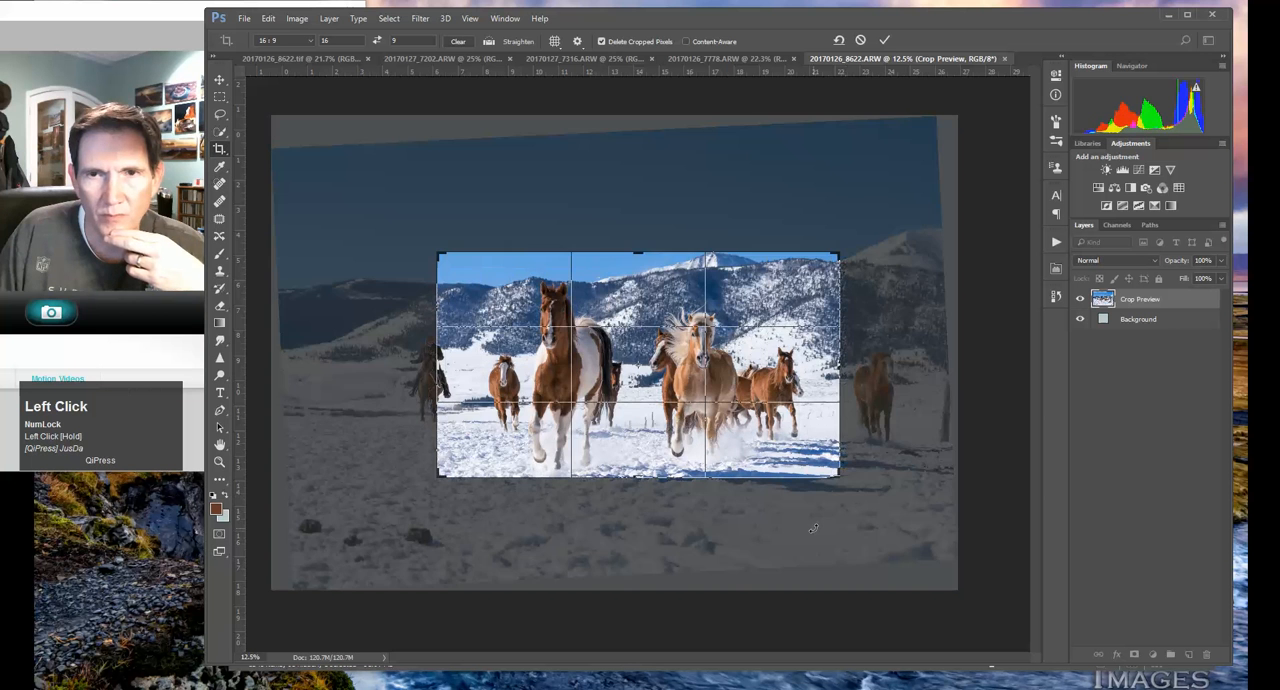
Refine the size and position of the 16:9 crop around the two lead horses and their neighbours.
drag(839, 253, 848, 248)
drag(431, 250, 425, 246)
drag(628, 299, 624, 292)
drag(427, 479, 432, 480)
drag(643, 283, 644, 280)
drag(845, 253, 830, 278)
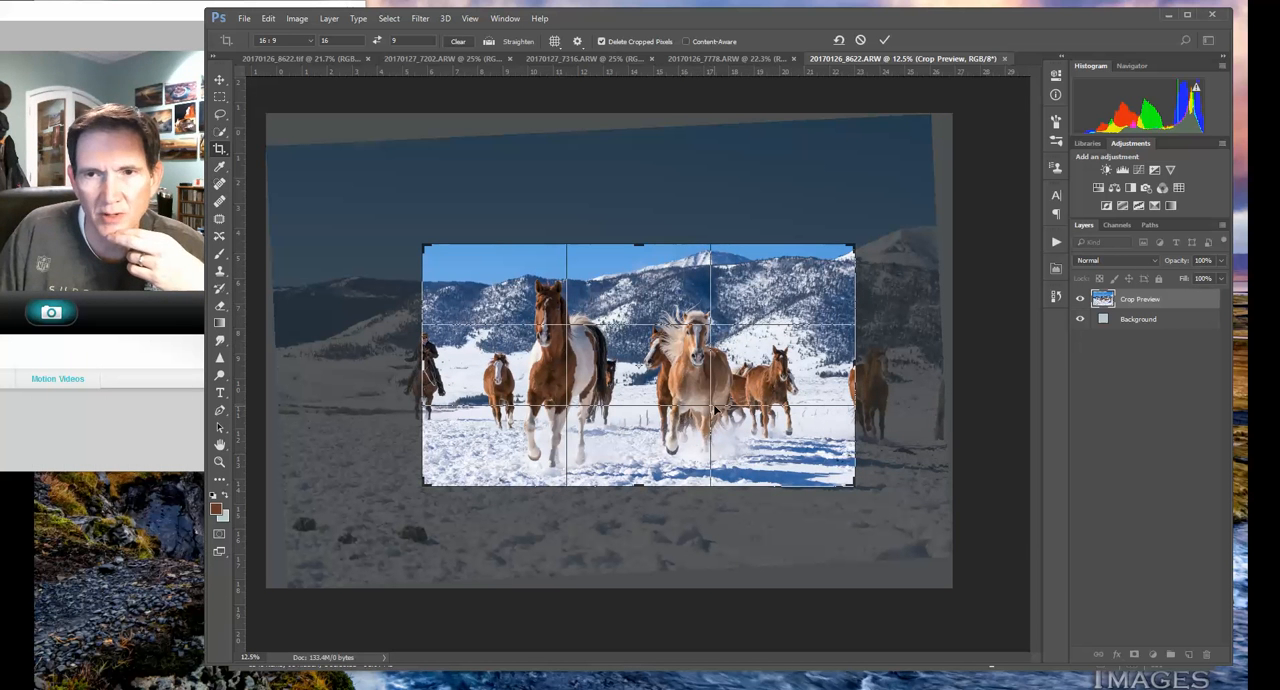
Change the crop ratio to the 2:3 (4:6) preset and swap it to landscape orientation.
click(311, 43)
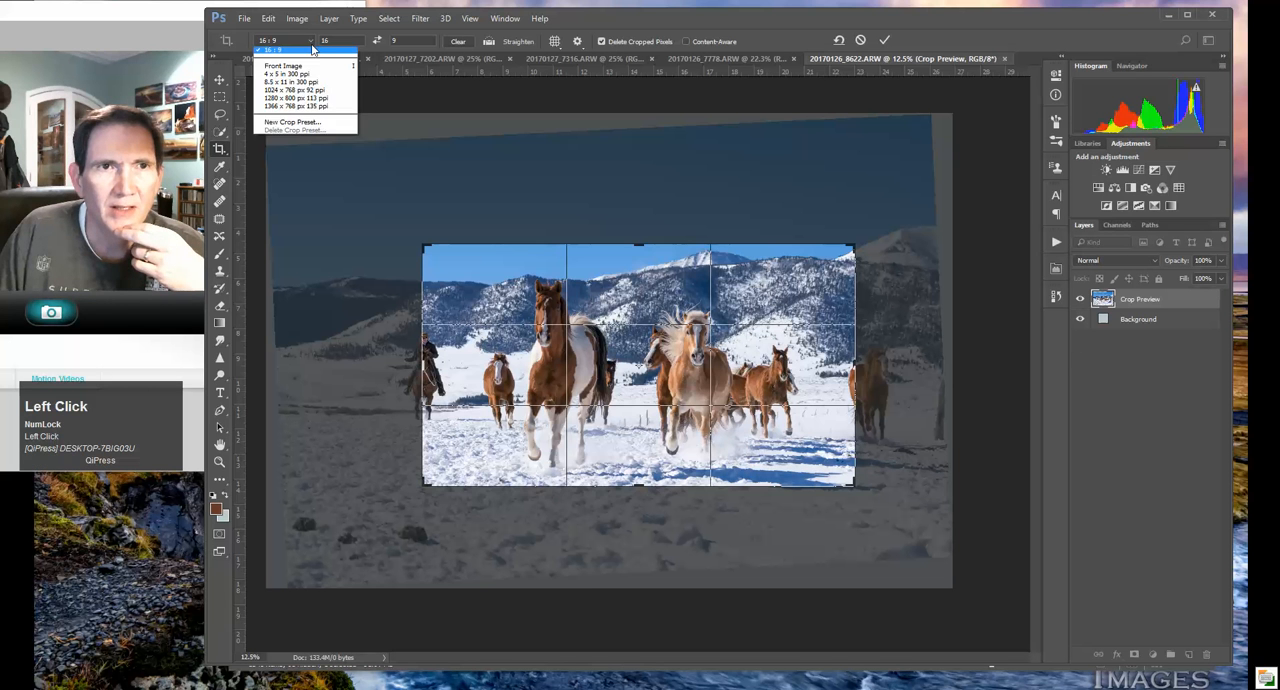
click(298, 109)
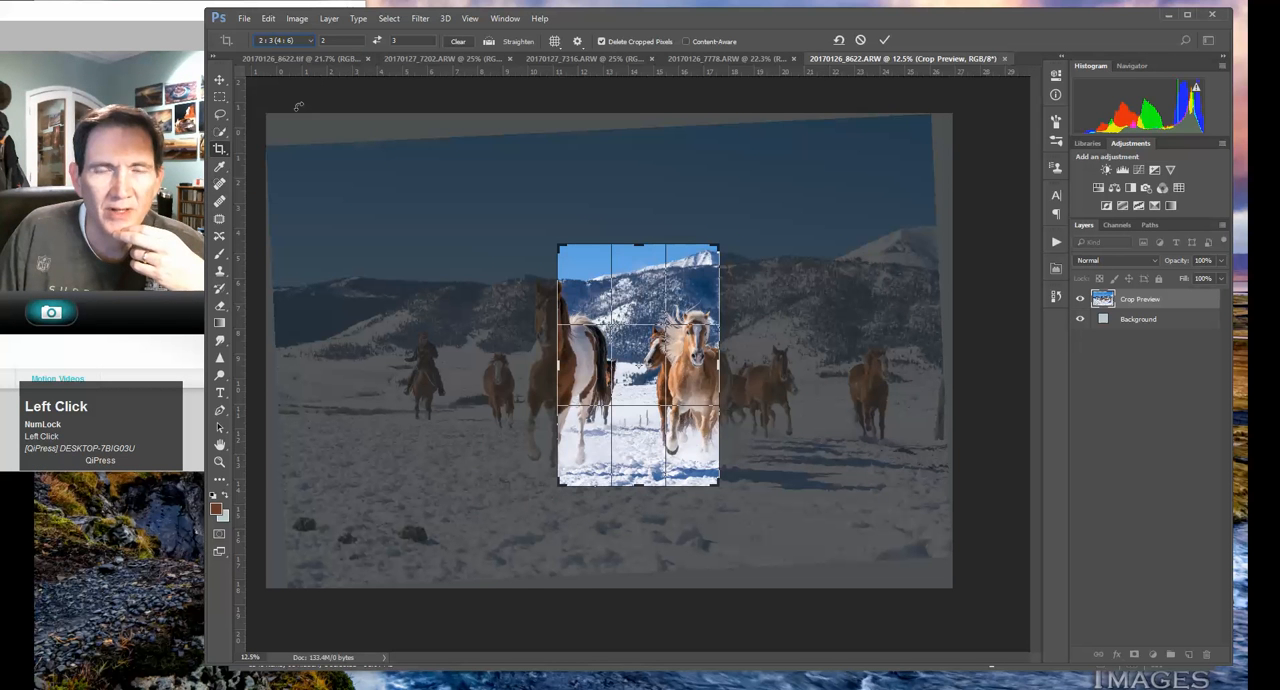
click(377, 40)
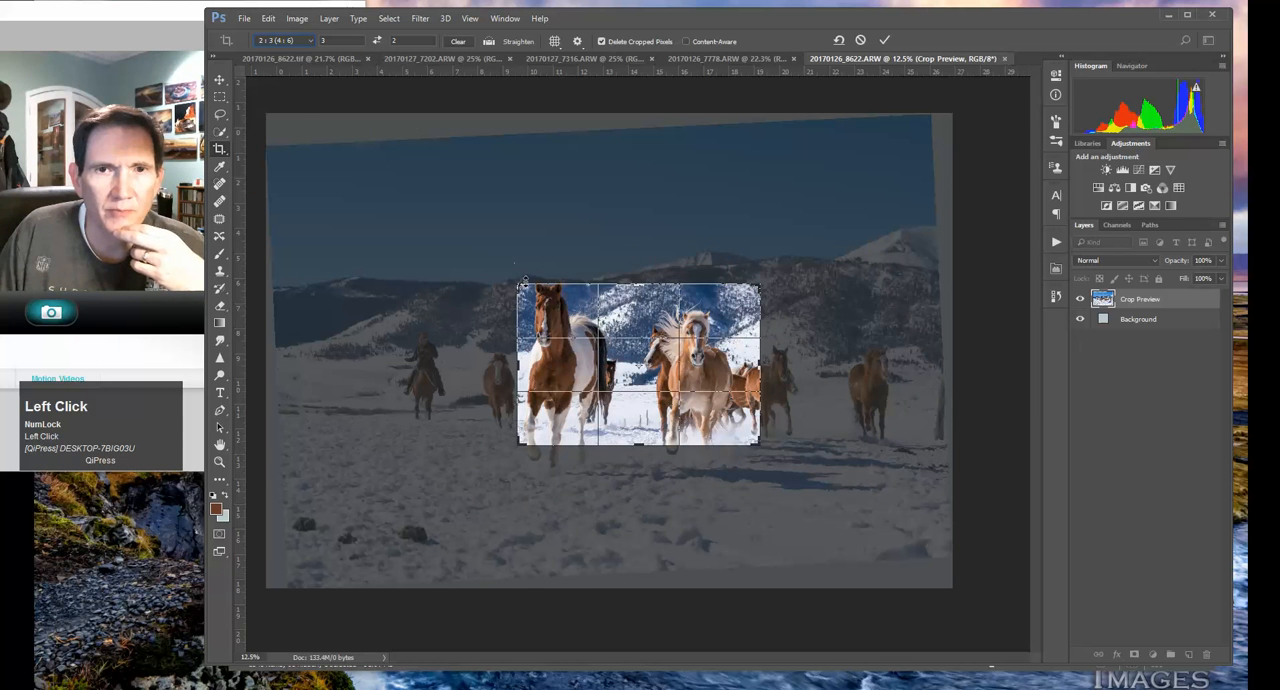
Enlarge and reposition the 2:3 landscape crop to frame the two lead horses, their neighbours, the mountain peak and snowy foreground.
drag(517, 284, 491, 263)
drag(786, 459, 806, 497)
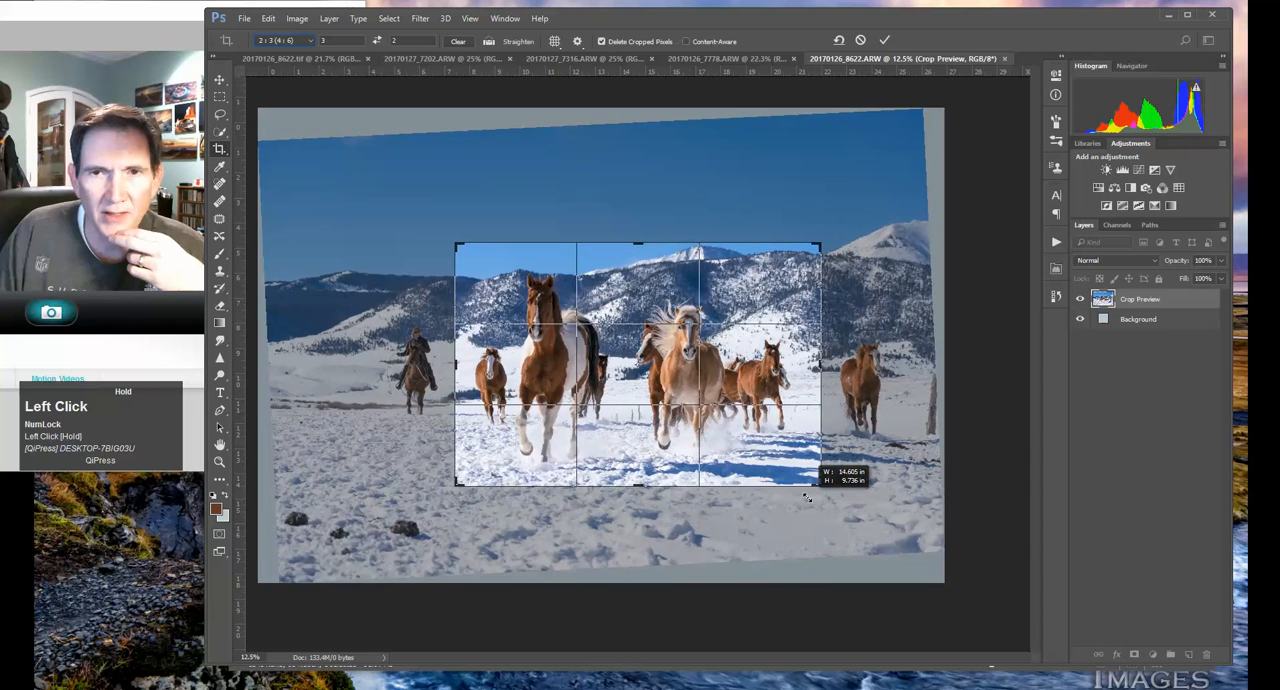
drag(749, 425, 757, 432)
drag(834, 502, 835, 500)
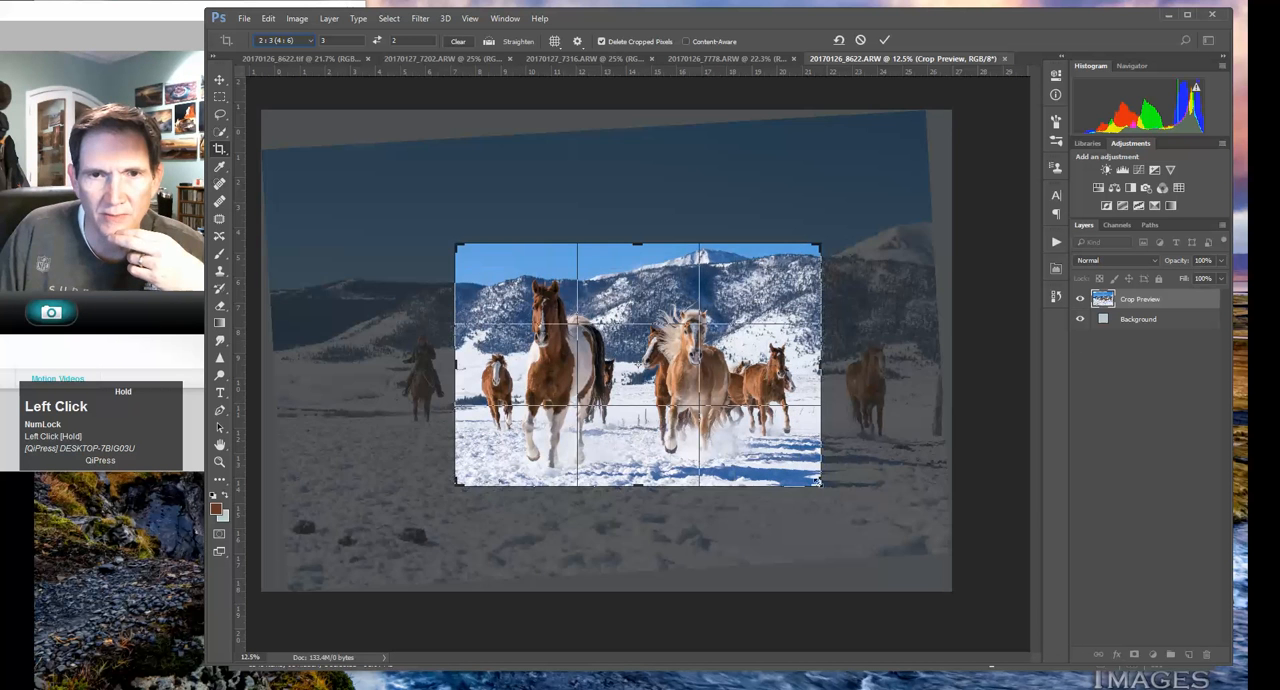
drag(781, 447, 779, 446)
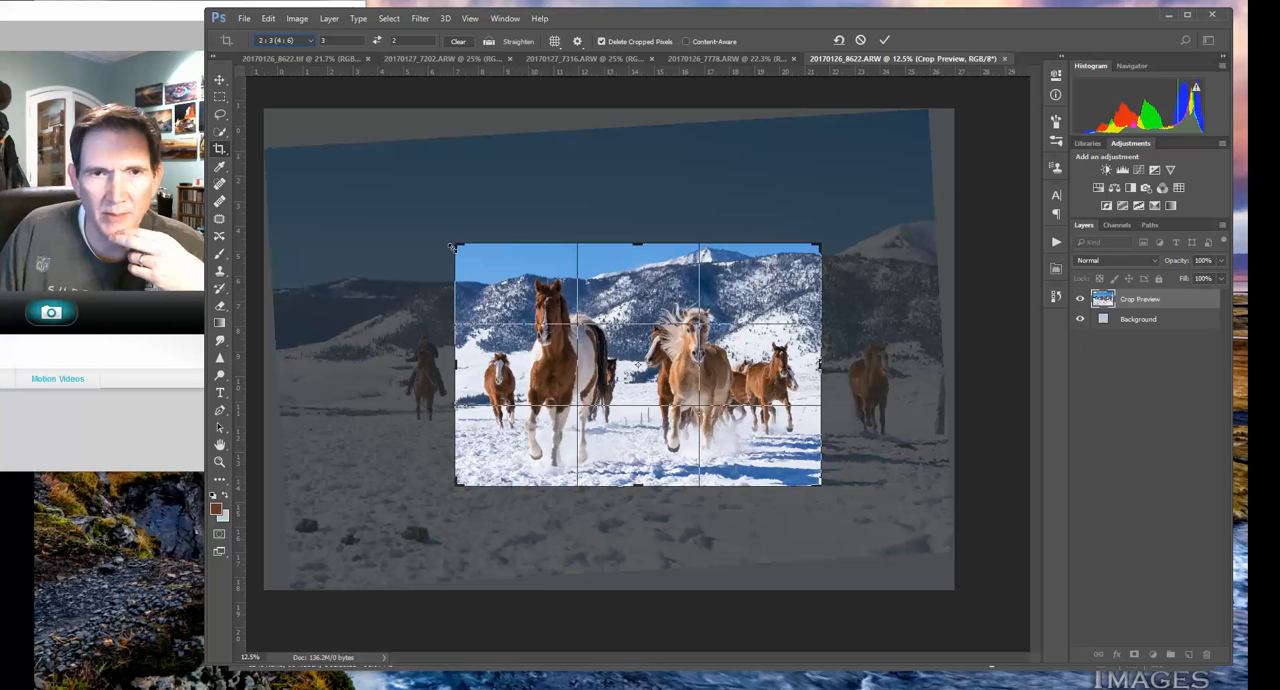
drag(453, 245, 451, 241)
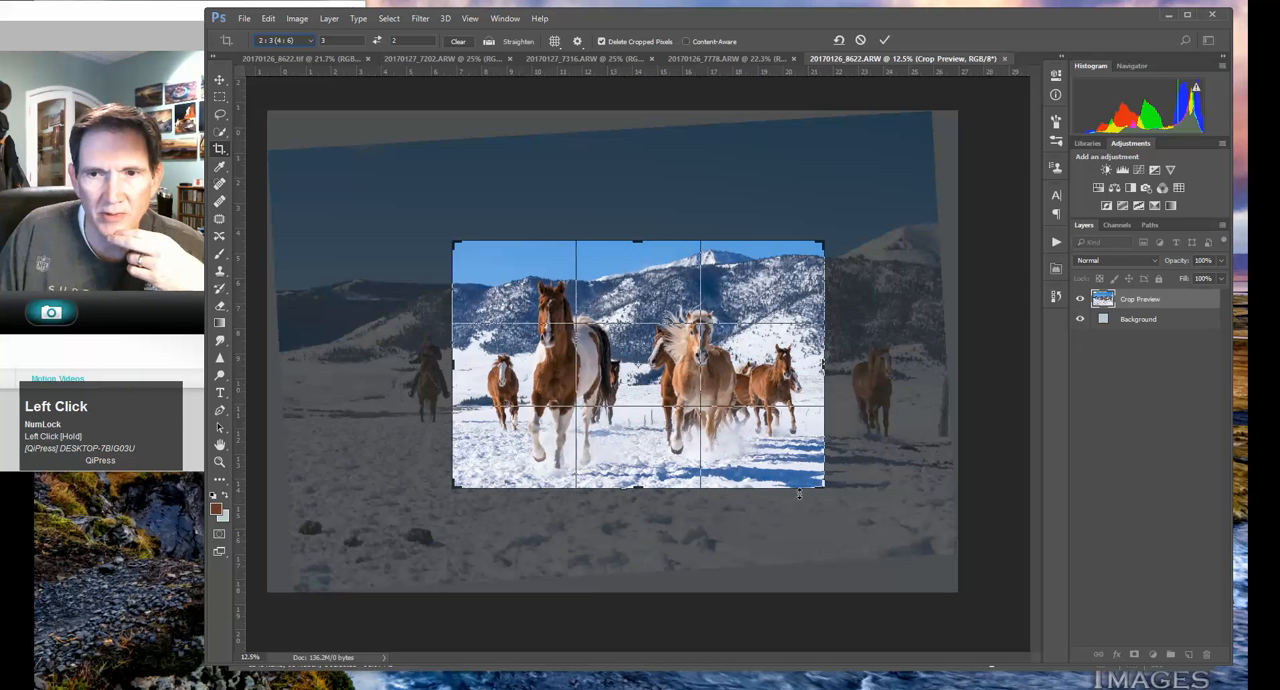
drag(821, 492, 841, 508)
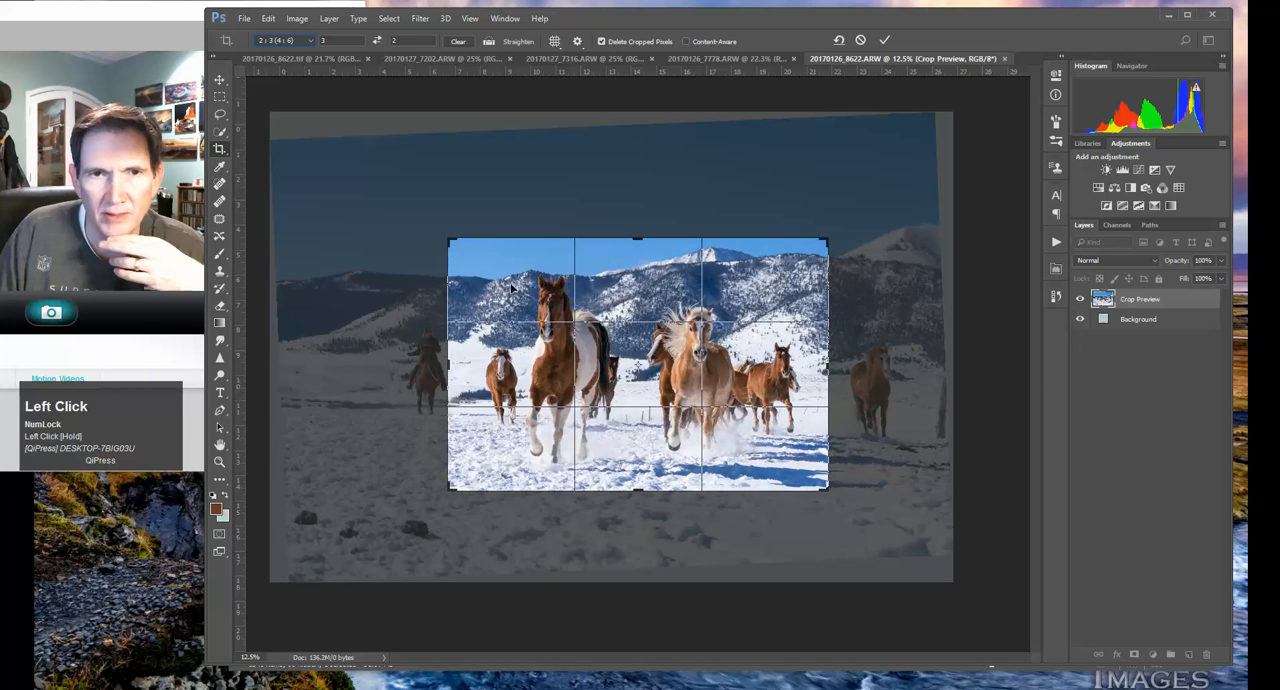
drag(451, 238, 454, 236)
drag(833, 492, 848, 468)
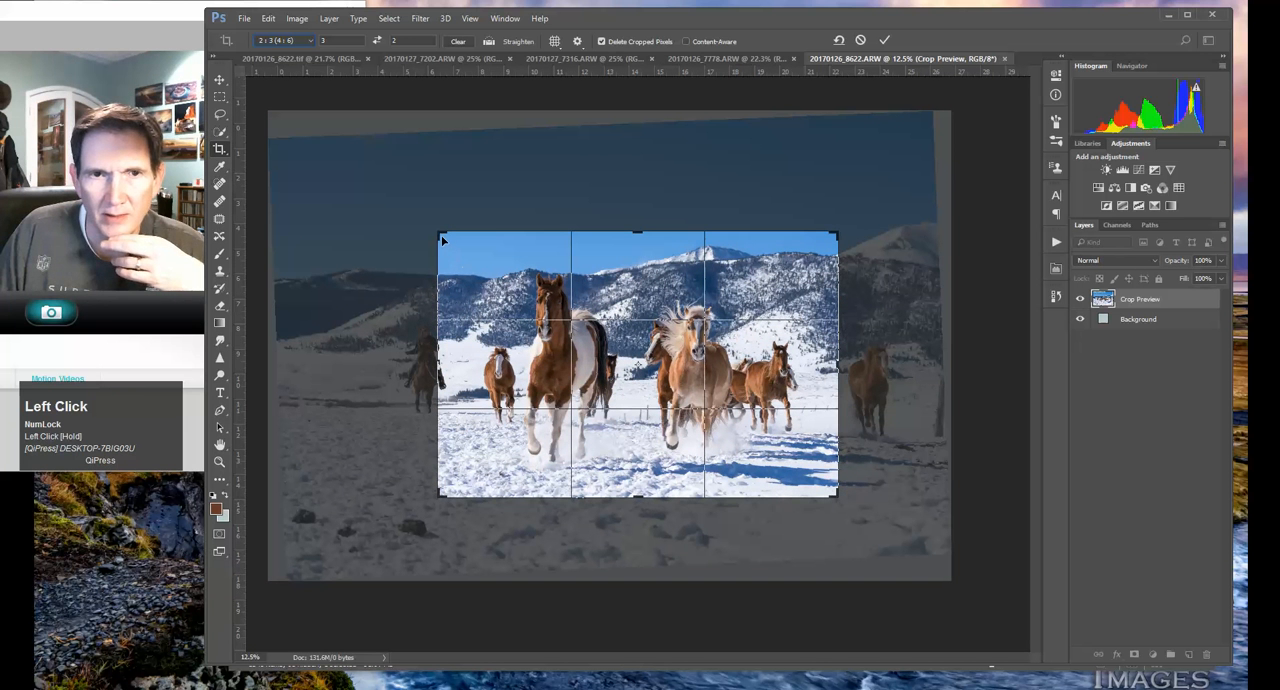
Apply the 2:3 landscape crop to the photo.
key(Return)
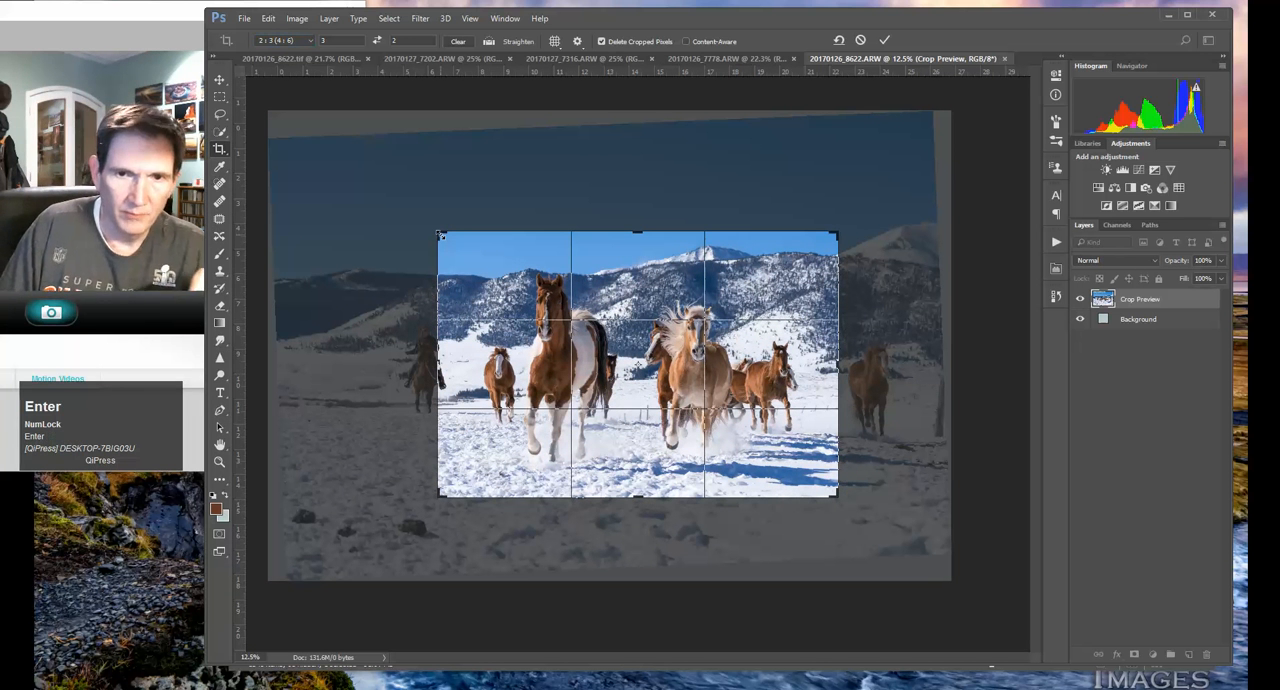
click(219, 168)
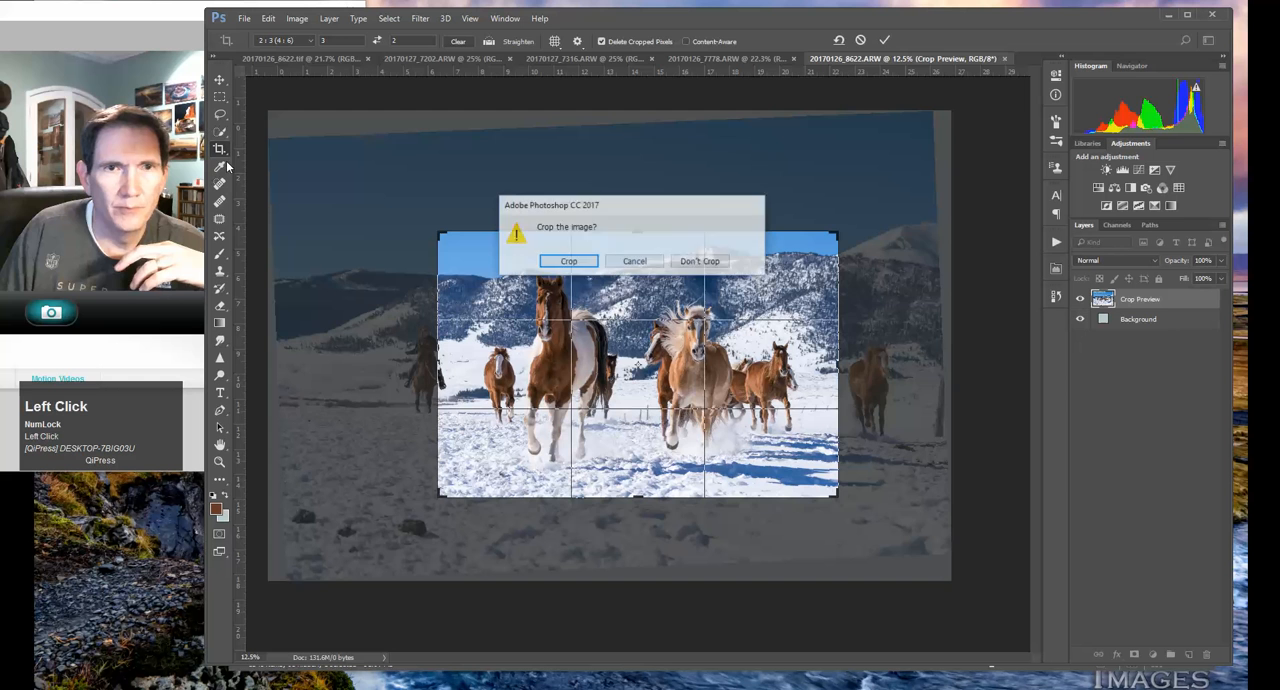
click(569, 260)
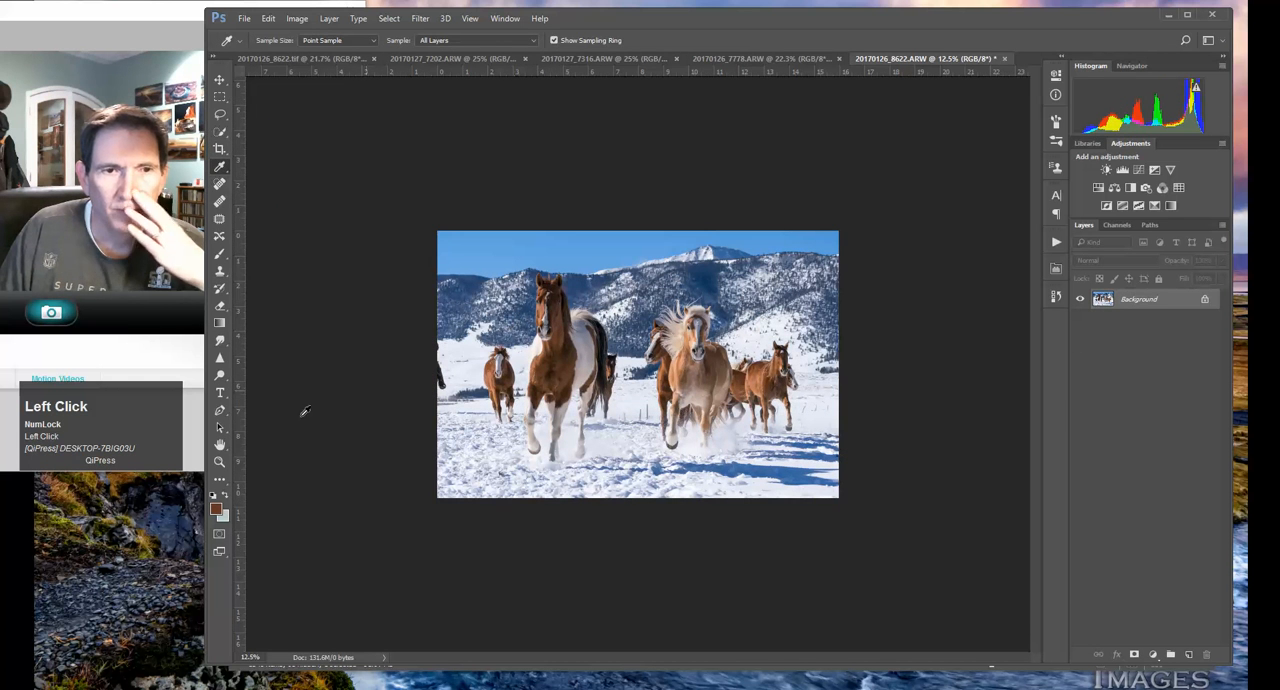
Lasso the cut-off dark figure at the photo's left edge, replace it with a Content-Aware fill, and deselect.
click(219, 461)
click(599, 40)
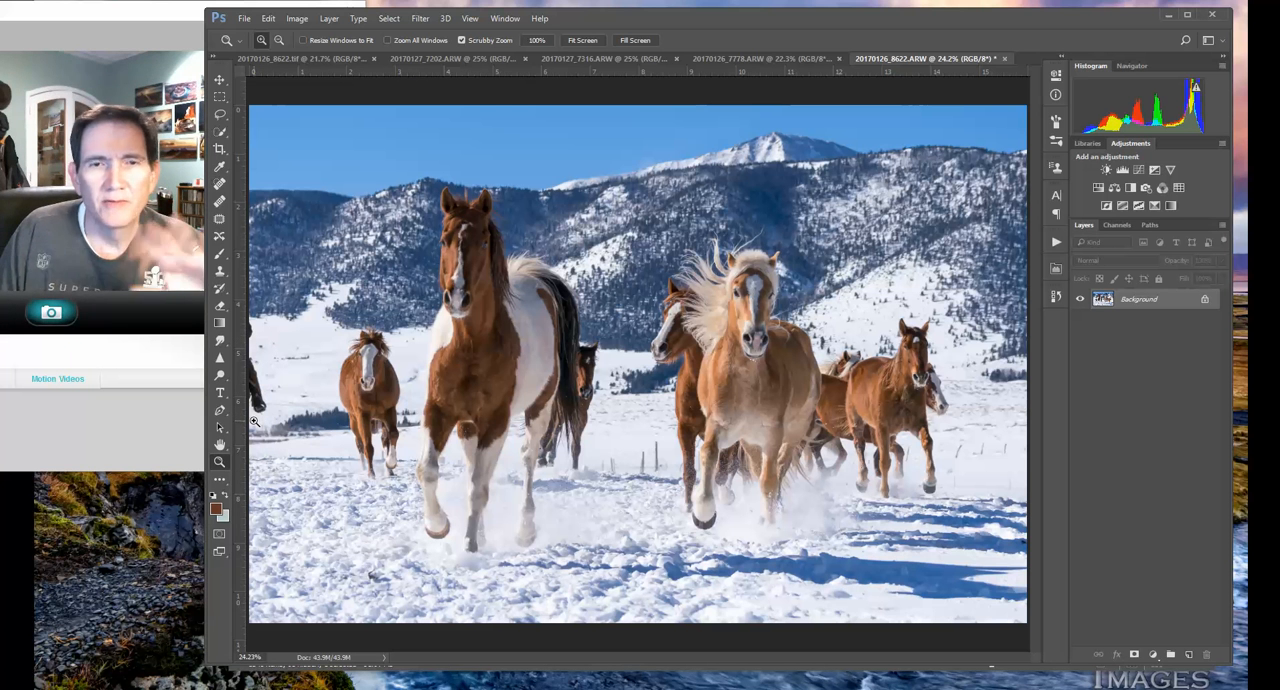
click(220, 114)
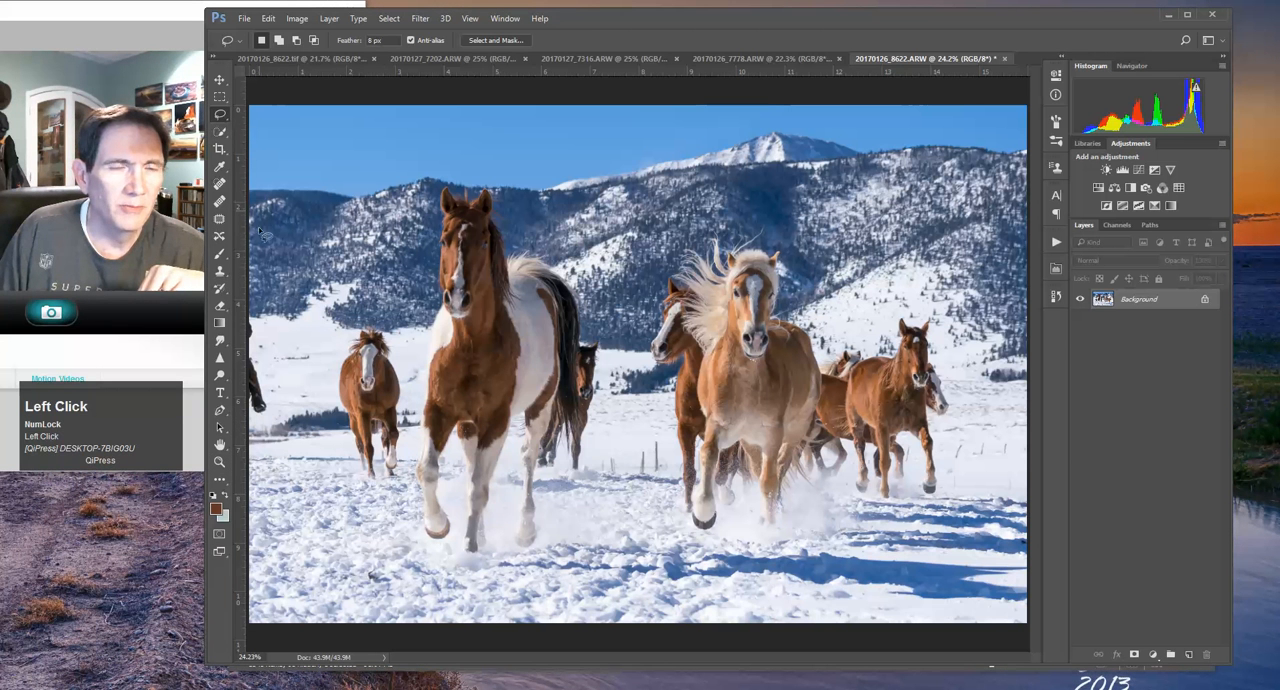
mouse_move(250, 318)
mouse_down()
mouse_move(266, 427)
mouse_move(249, 417)
mouse_move(250, 316)
mouse_up()
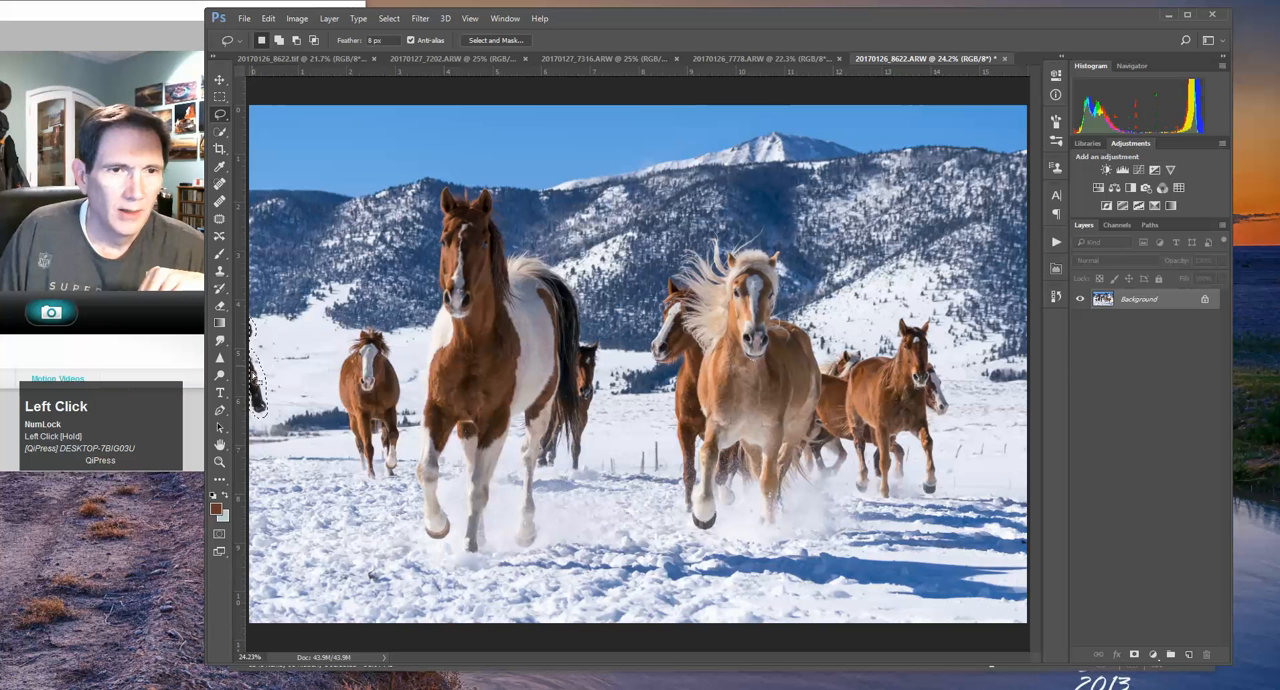
right_click(258, 392)
click(307, 581)
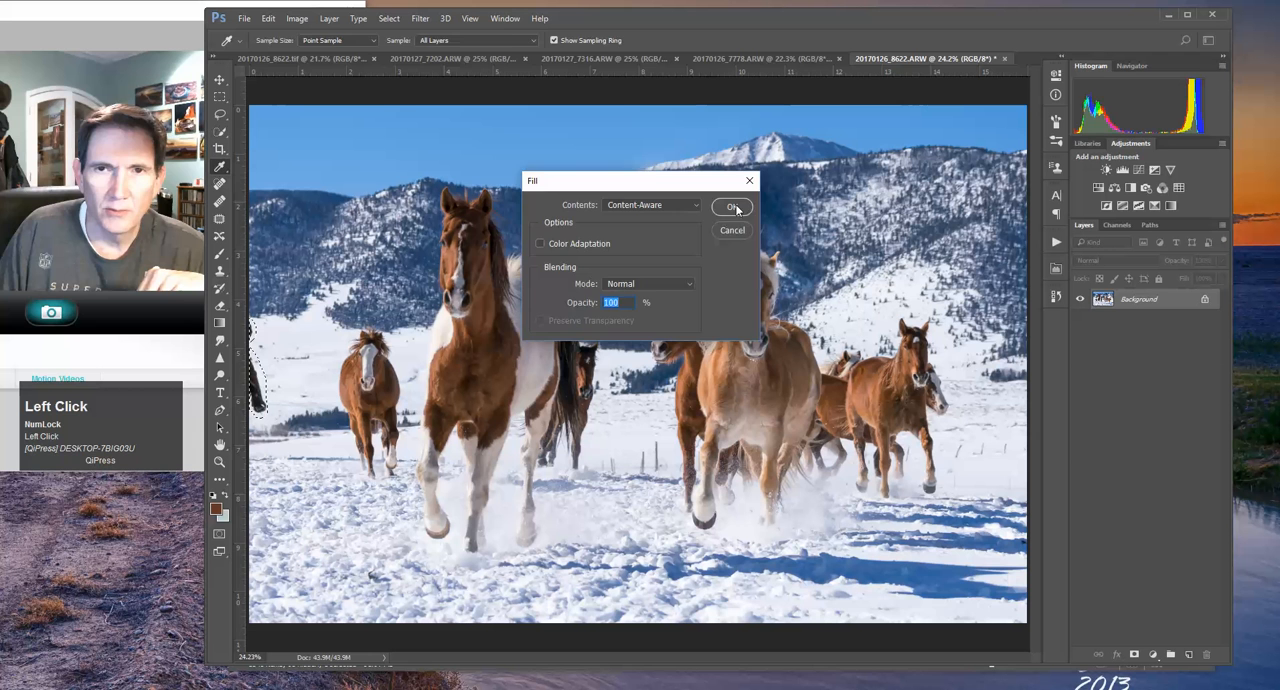
click(738, 210)
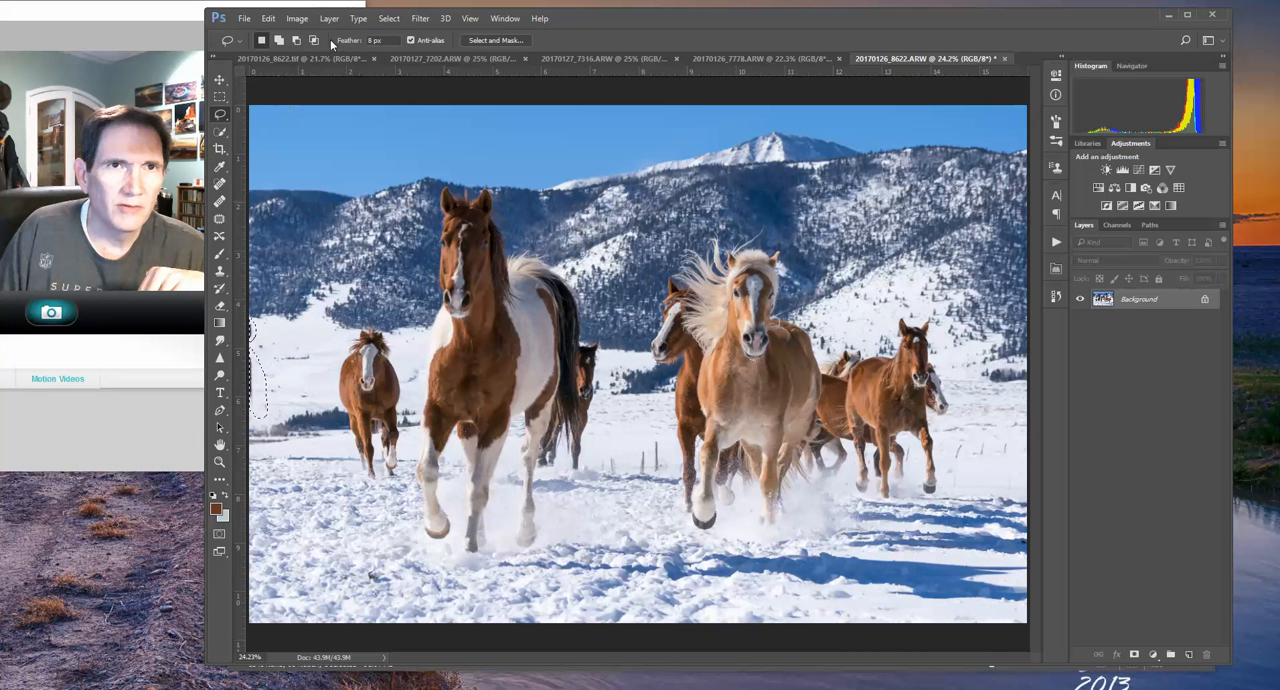
click(389, 18)
click(400, 43)
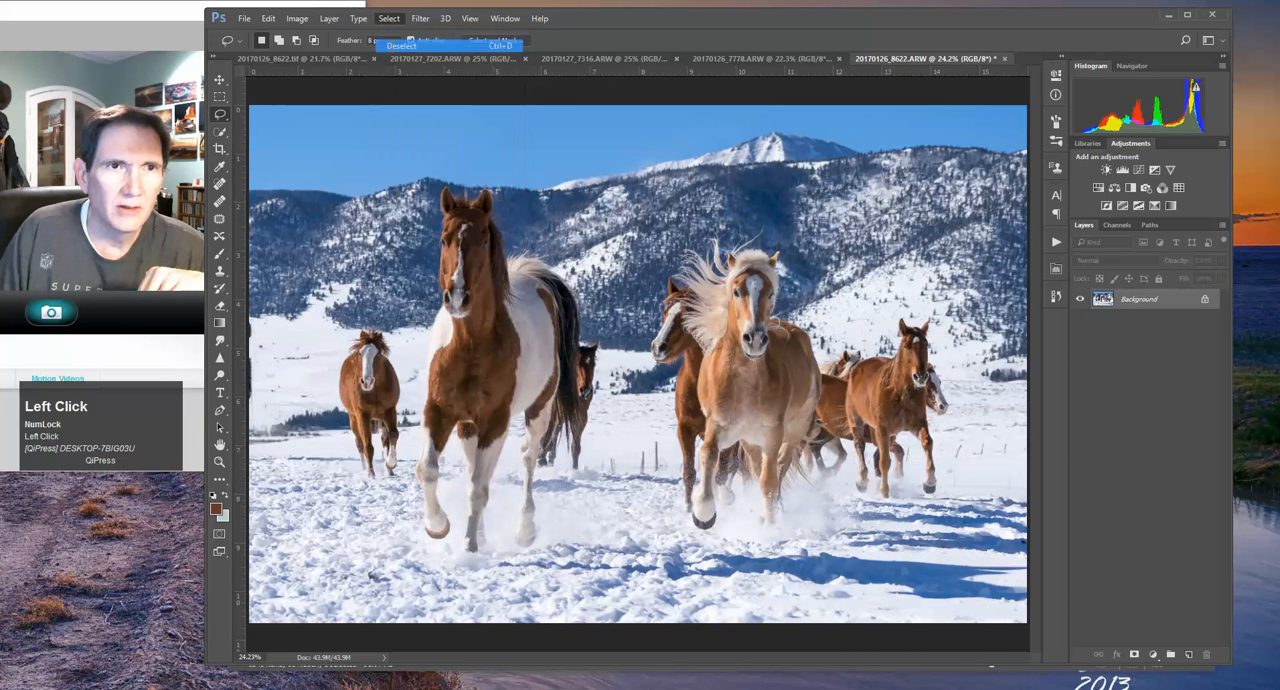
Spot-heal the dark remnants along the photo's left edge and the dark spot in the foreground snow, using a size 70 brush.
click(219, 184)
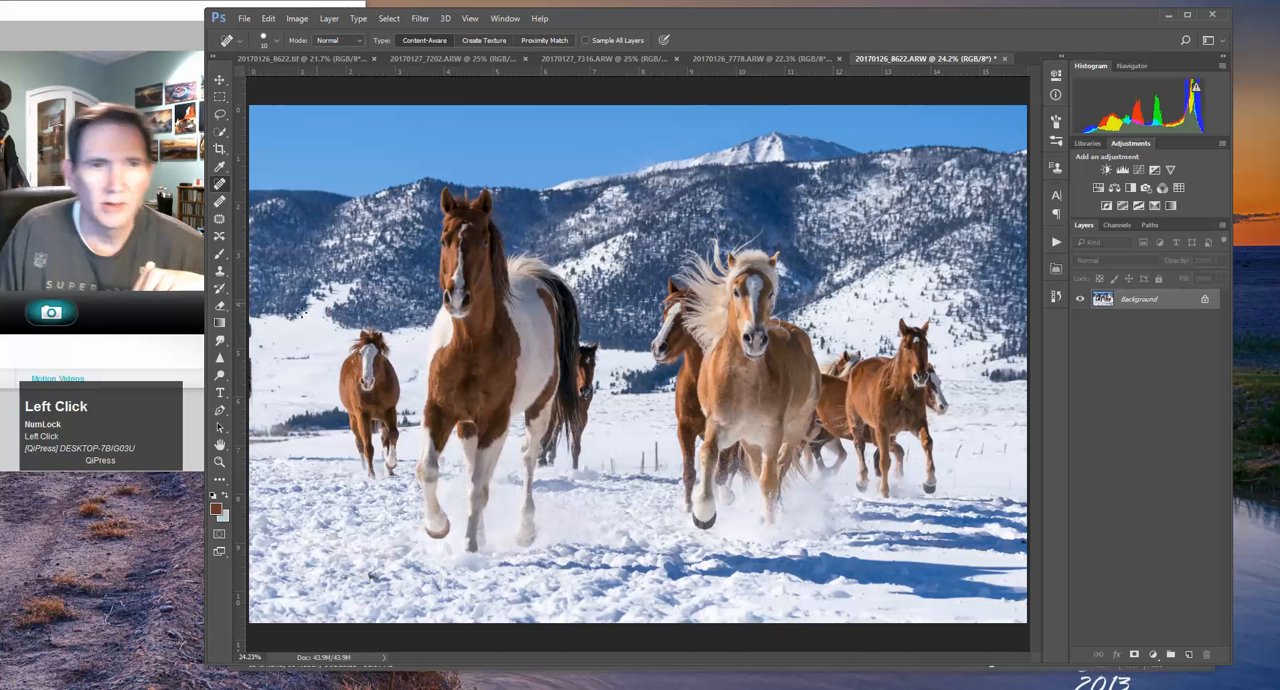
key(bracketright)
key(bracketright)
key(bracketright)
key(bracketright)
key(bracketright)
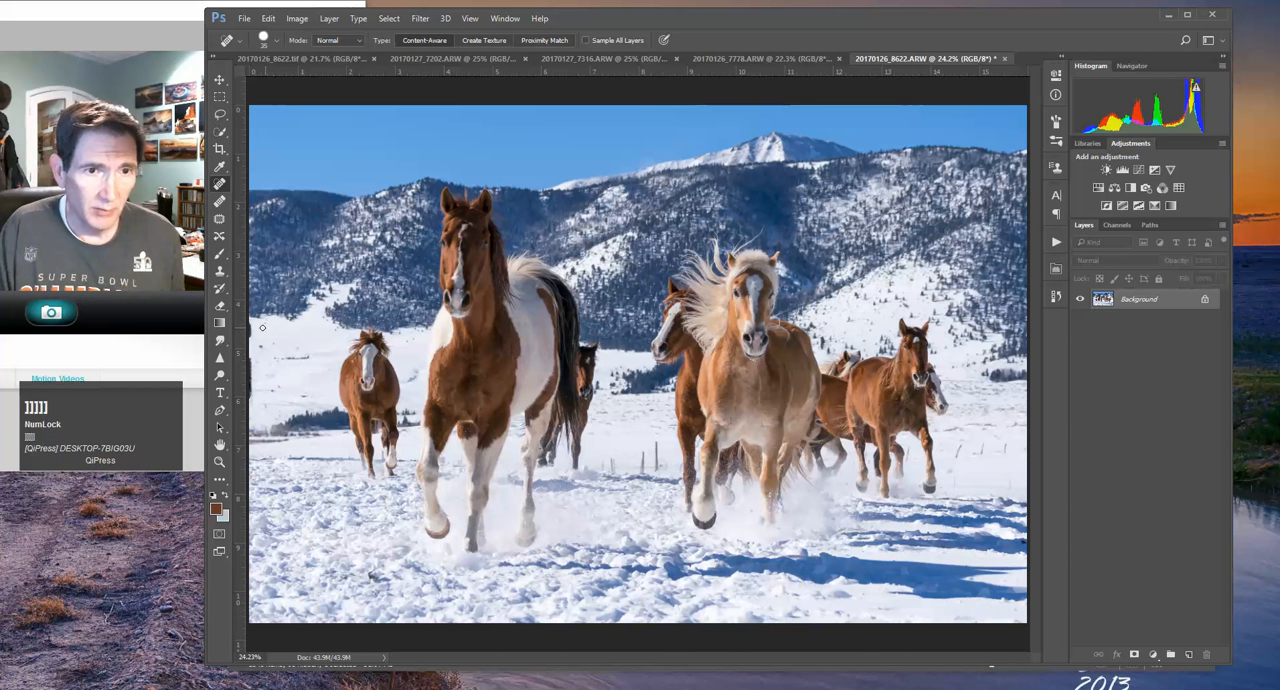
mouse_move(248, 324)
mouse_down()
mouse_move(276, 337)
mouse_move(252, 359)
mouse_move(254, 398)
mouse_up()
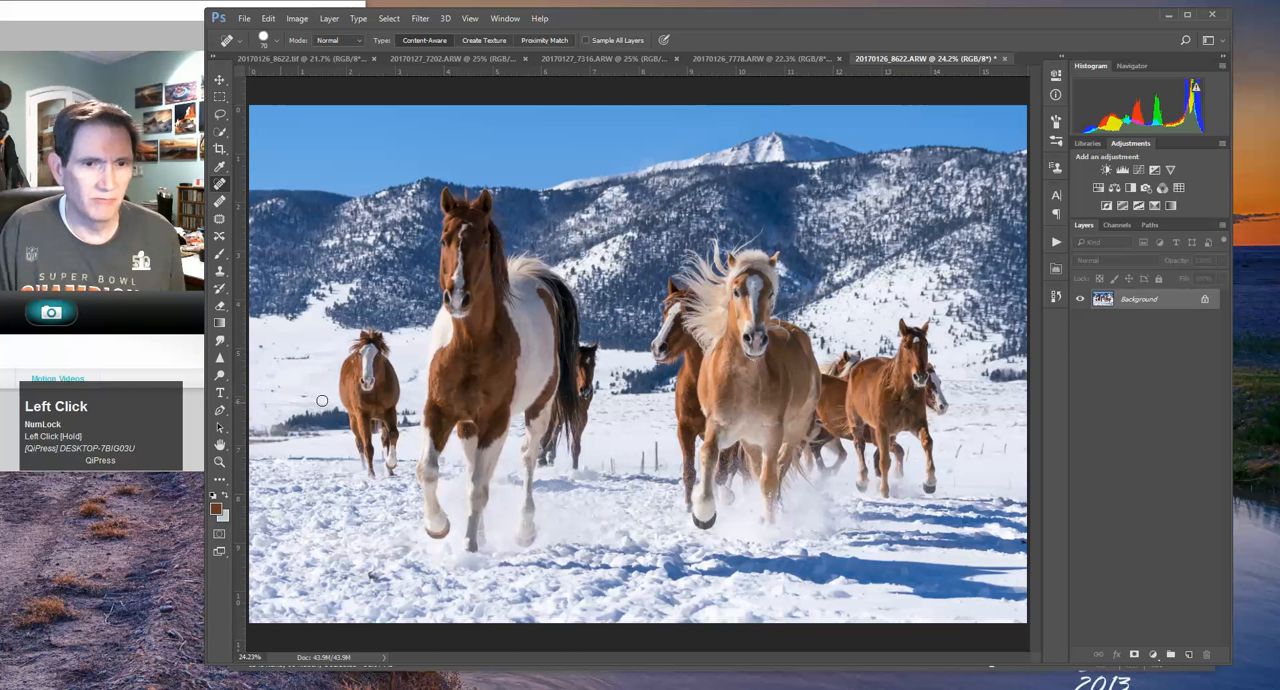
click(374, 569)
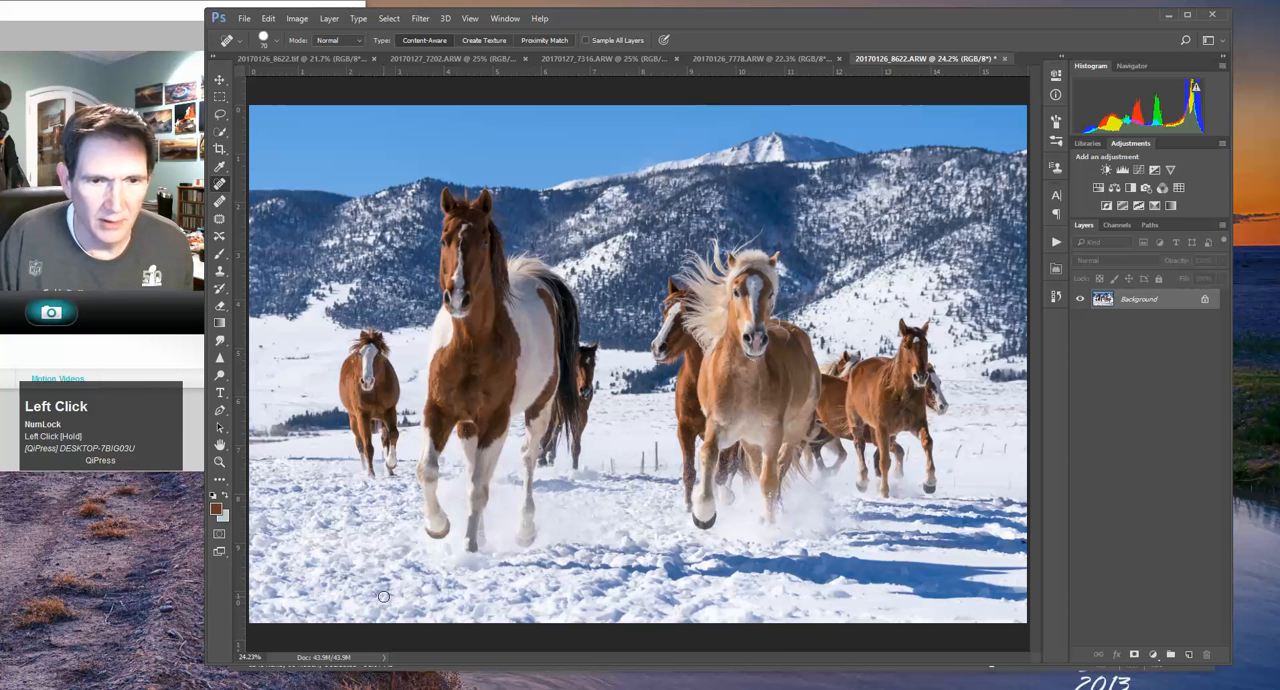
click(376, 577)
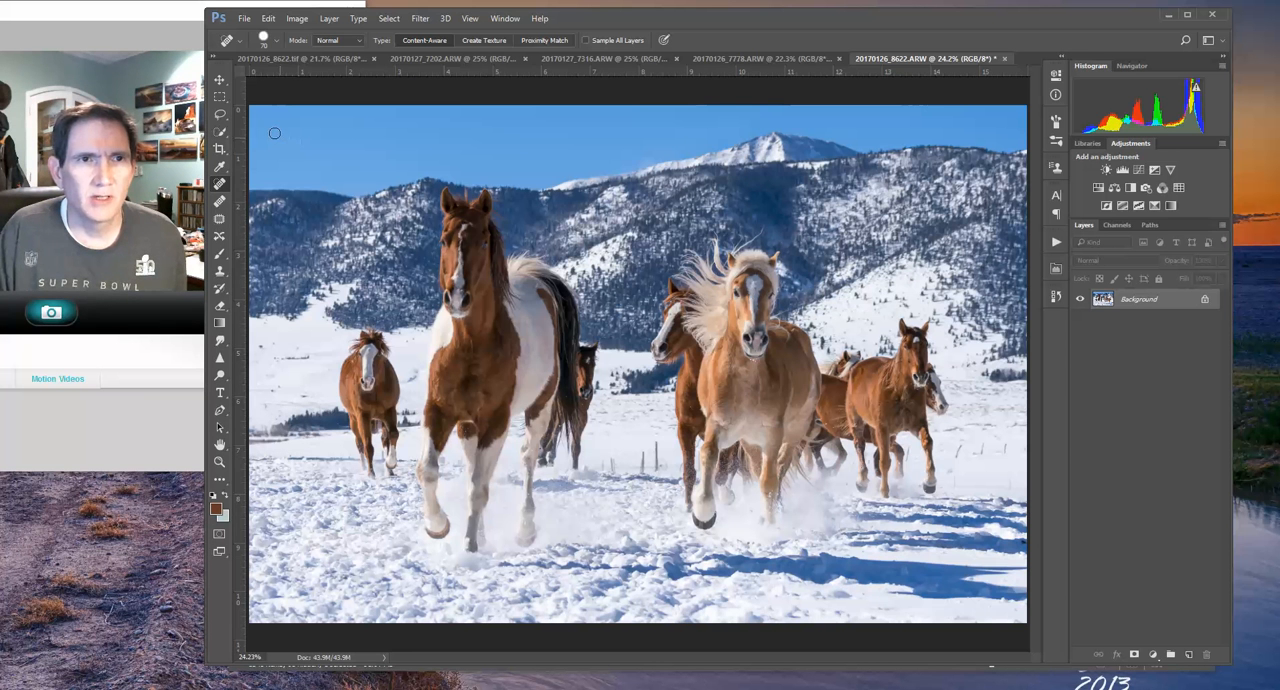
Trim a thin strip off the photo's edges with a second 2:3 crop and apply it.
click(219, 150)
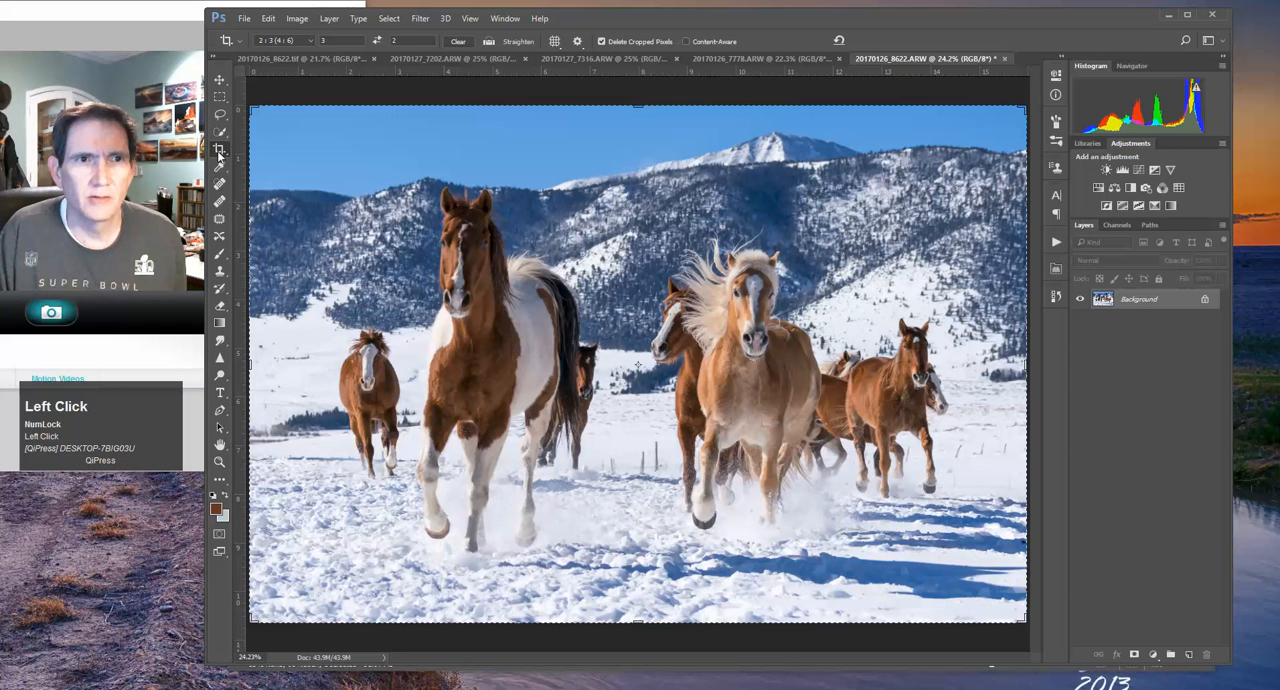
drag(253, 112, 253, 112)
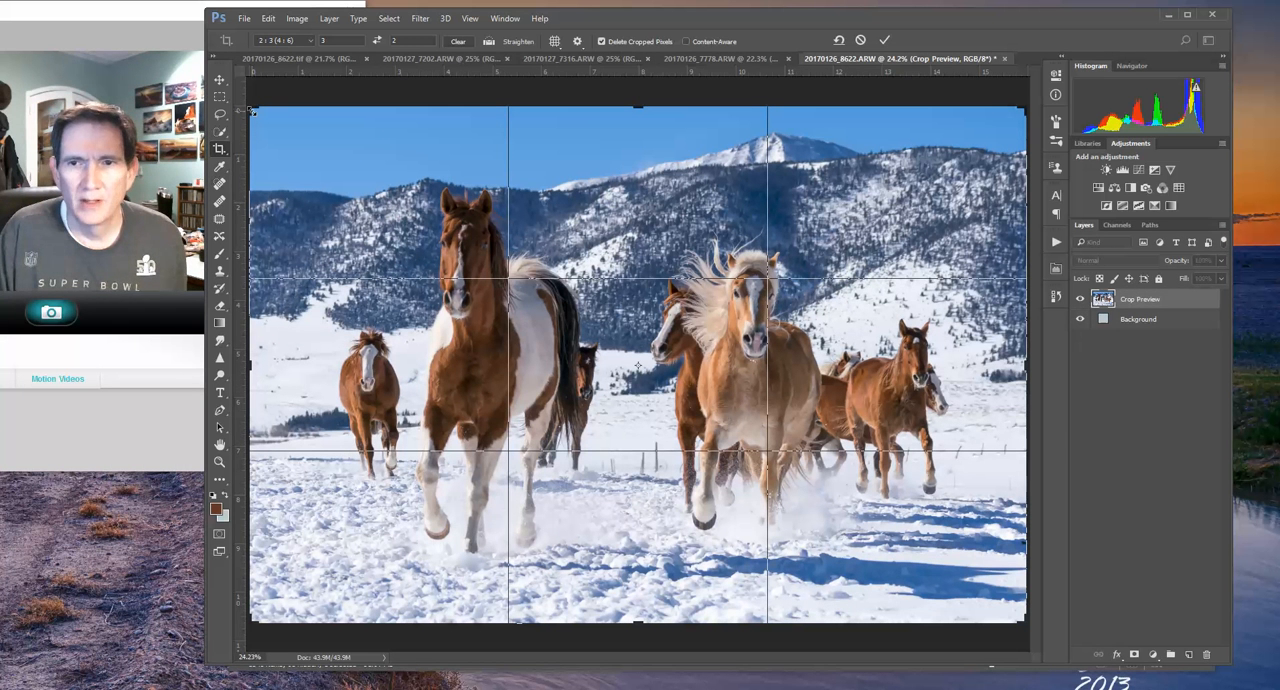
click(219, 169)
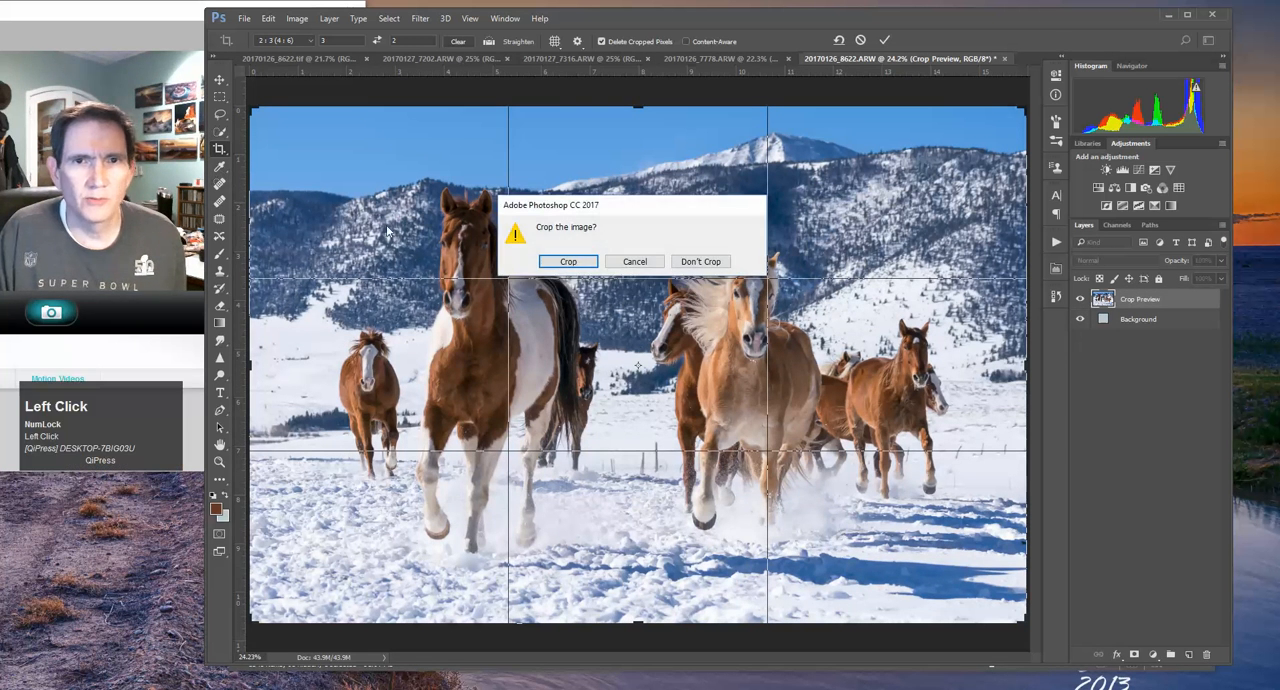
click(568, 264)
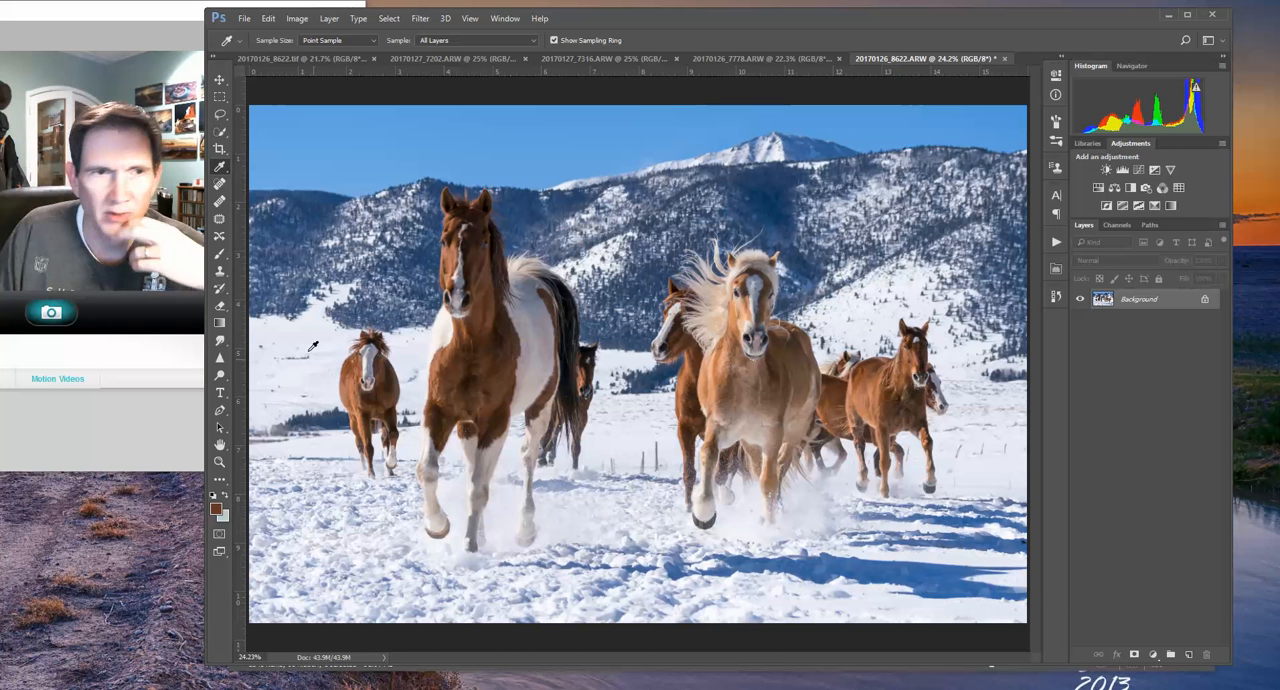
Spot-heal the small dark marks in the snow between the rightmost horse and the photo's right edge.
click(219, 183)
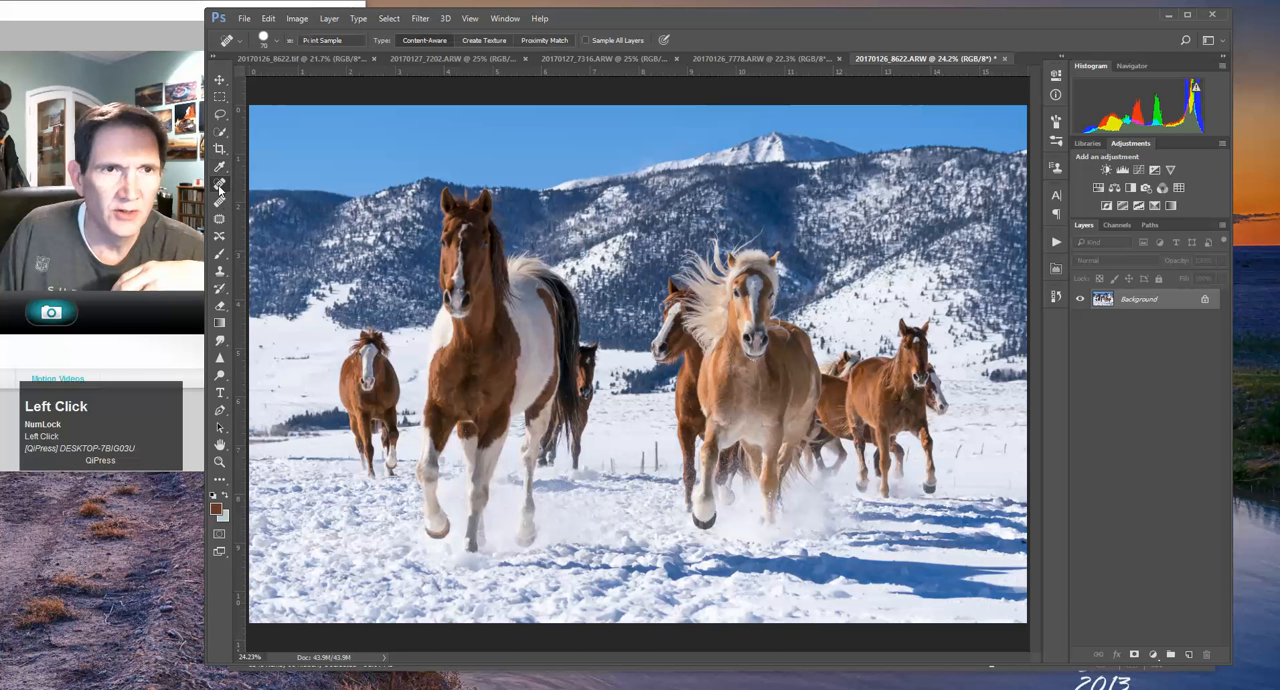
click(1021, 541)
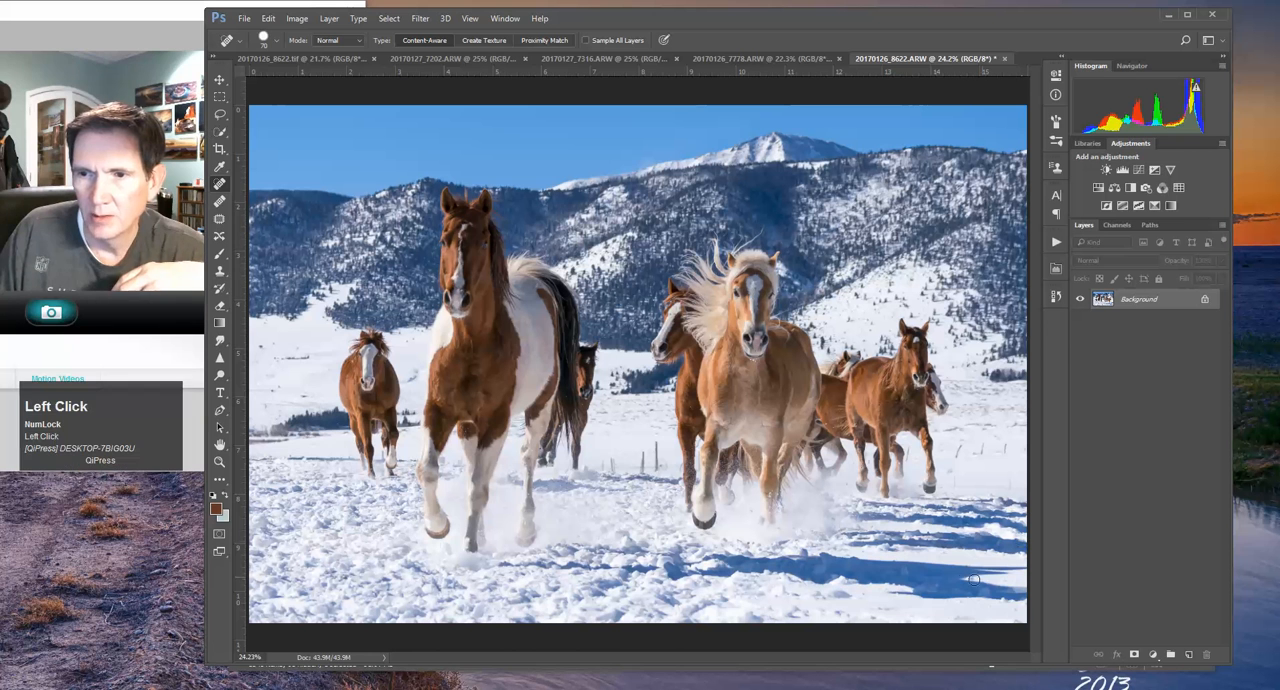
click(1005, 447)
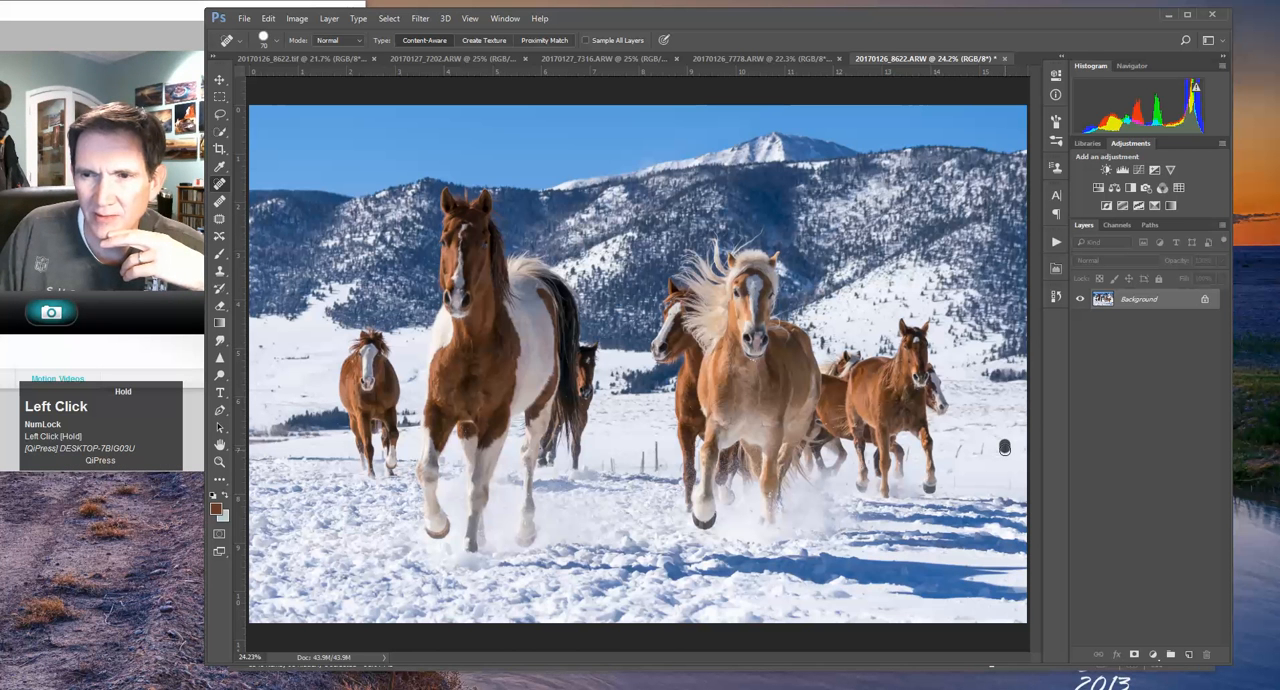
click(1010, 477)
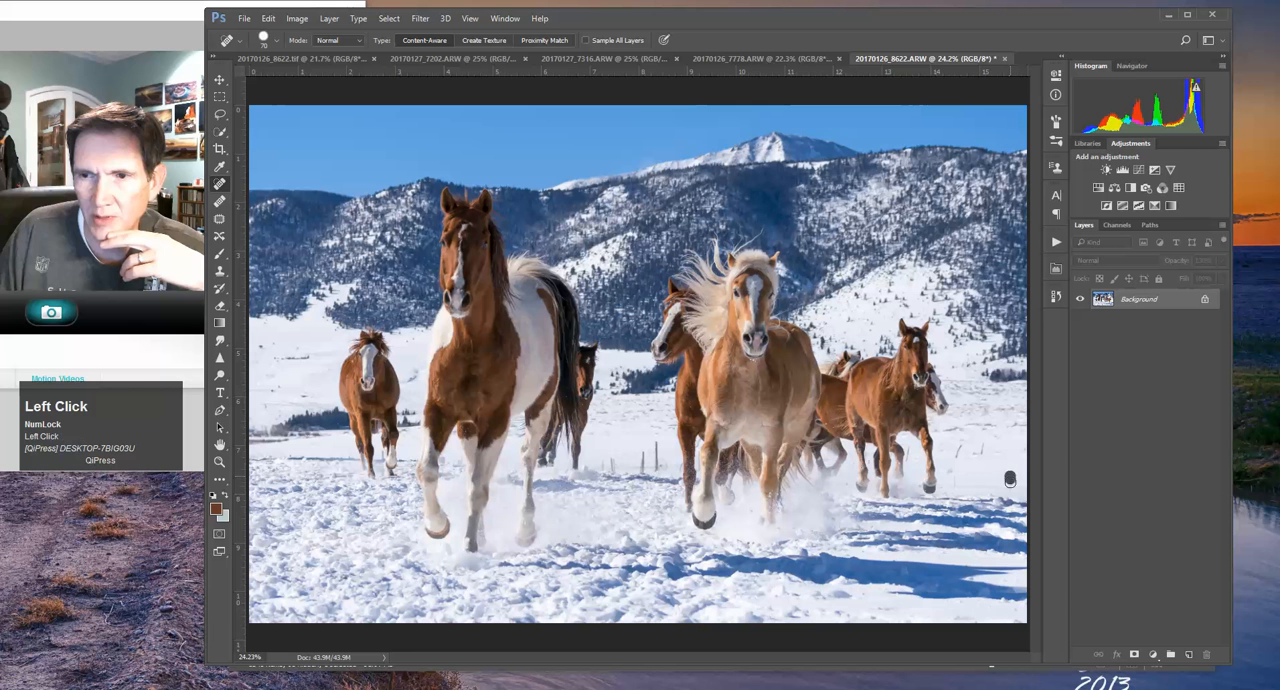
click(958, 449)
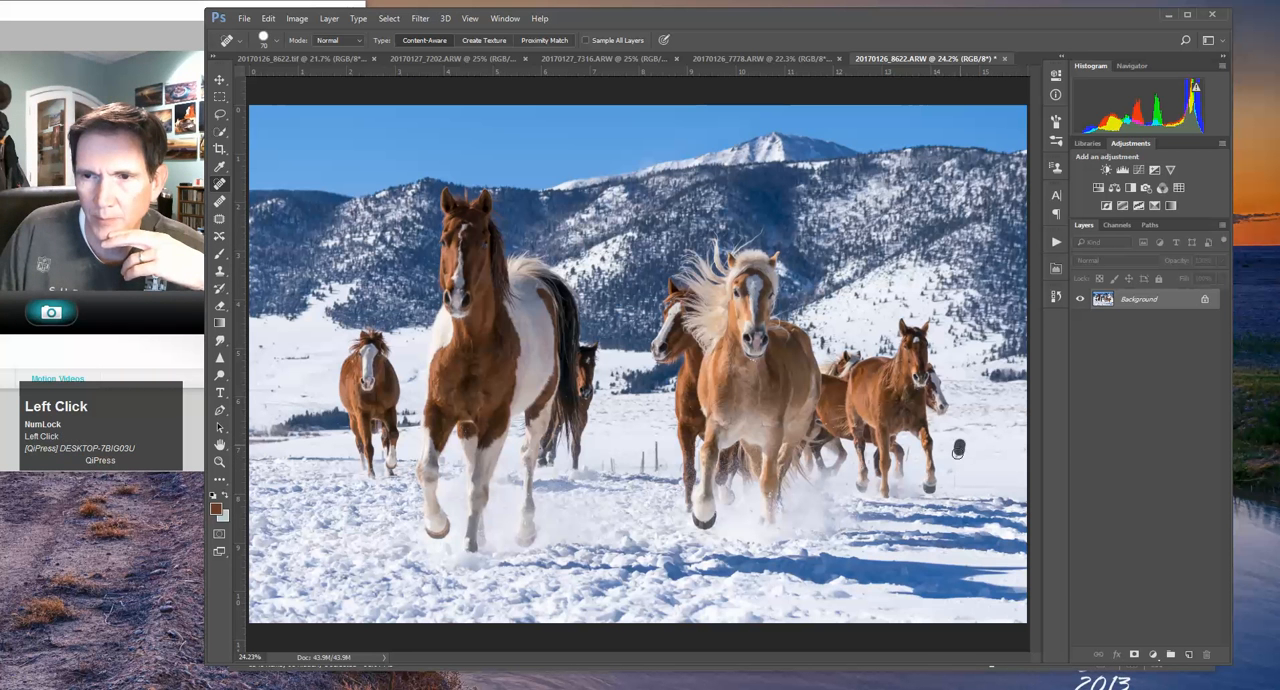
click(957, 480)
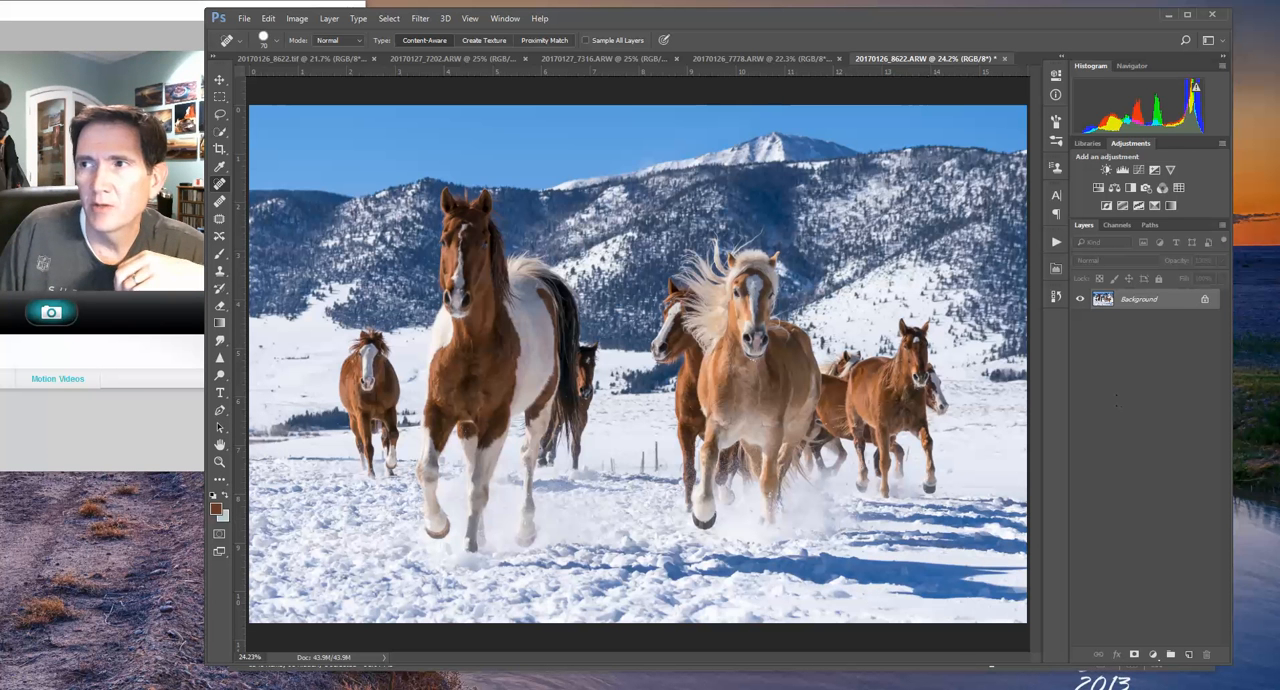
Move the Selective Tool palette off the photo, open the photo in Color Efex Pro 4 and list the Wedding filters.
click(600, 520)
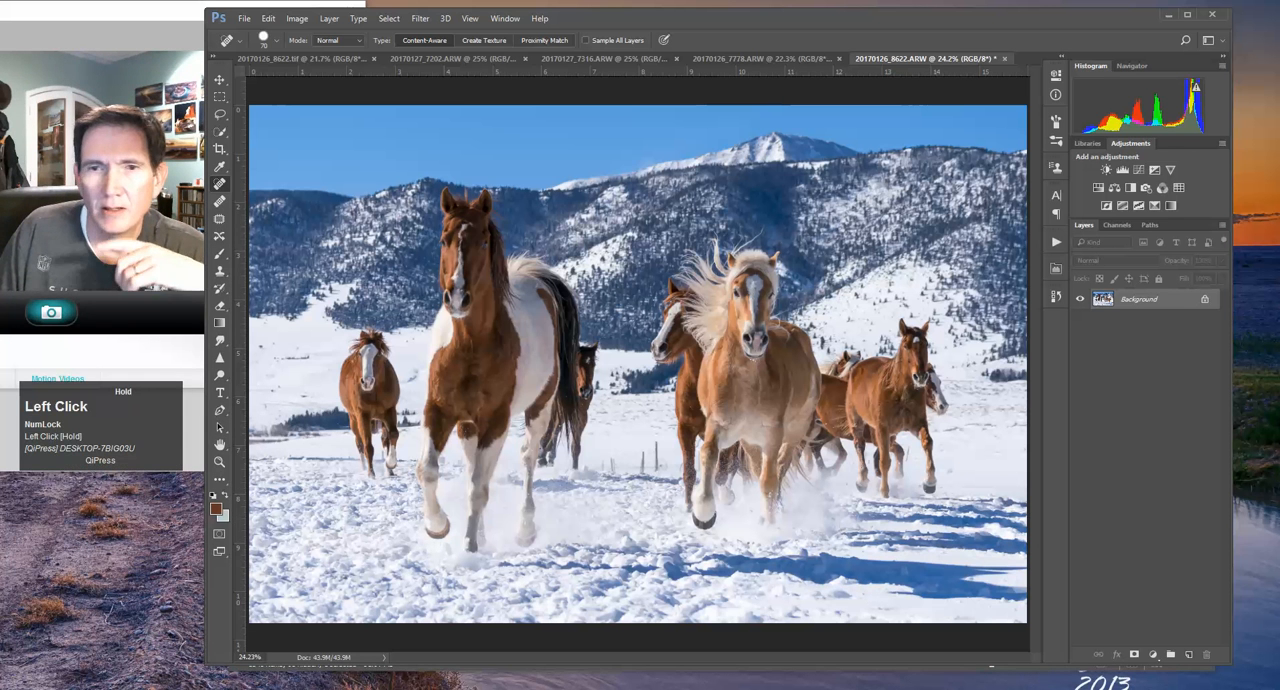
drag(0, 120, 994, 117)
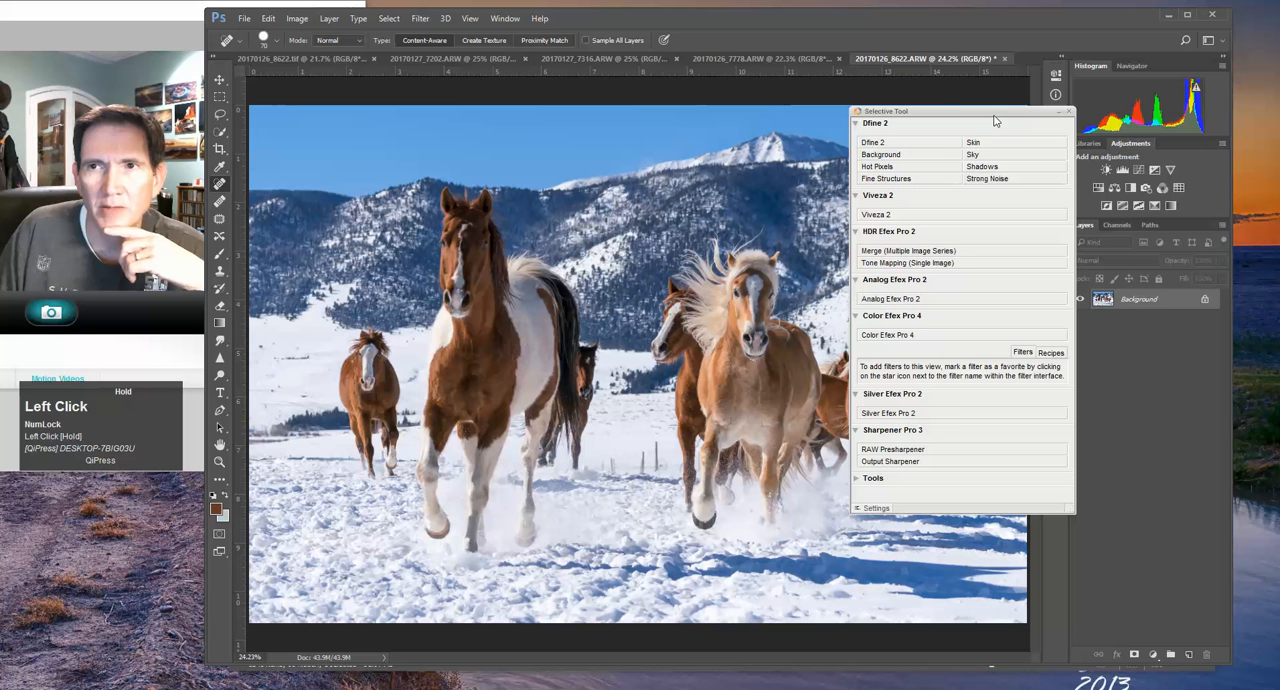
drag(994, 117, 1187, 131)
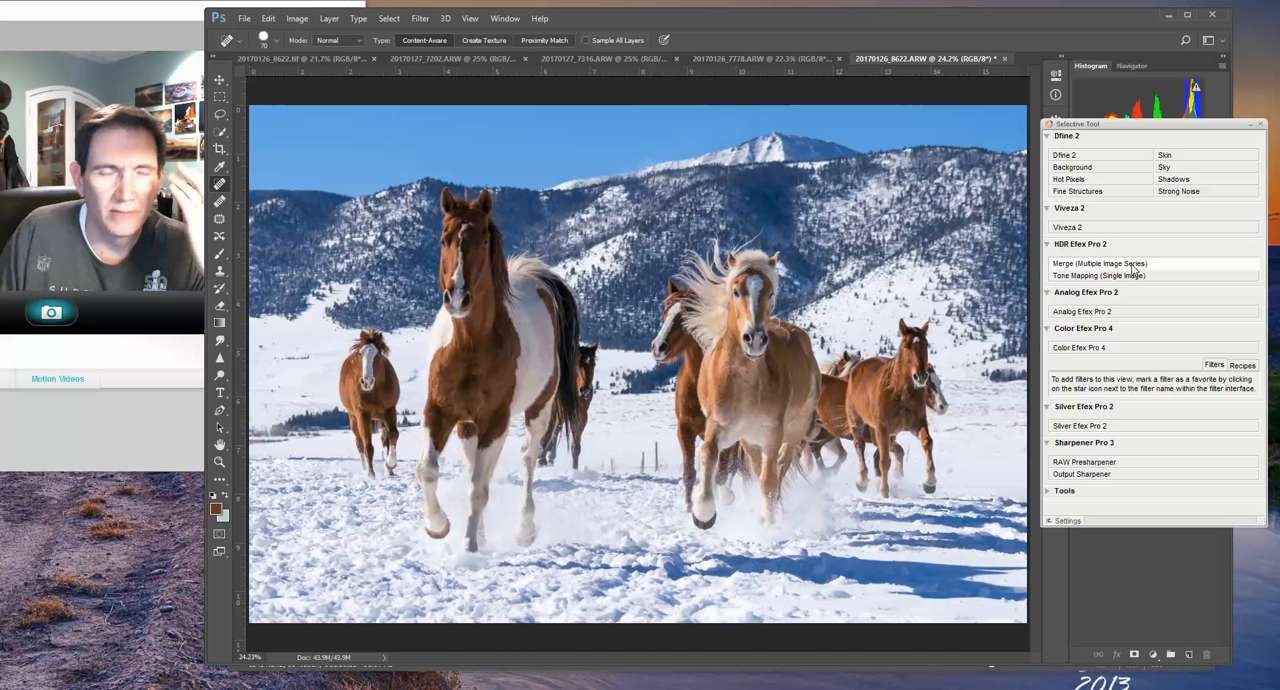
click(1103, 352)
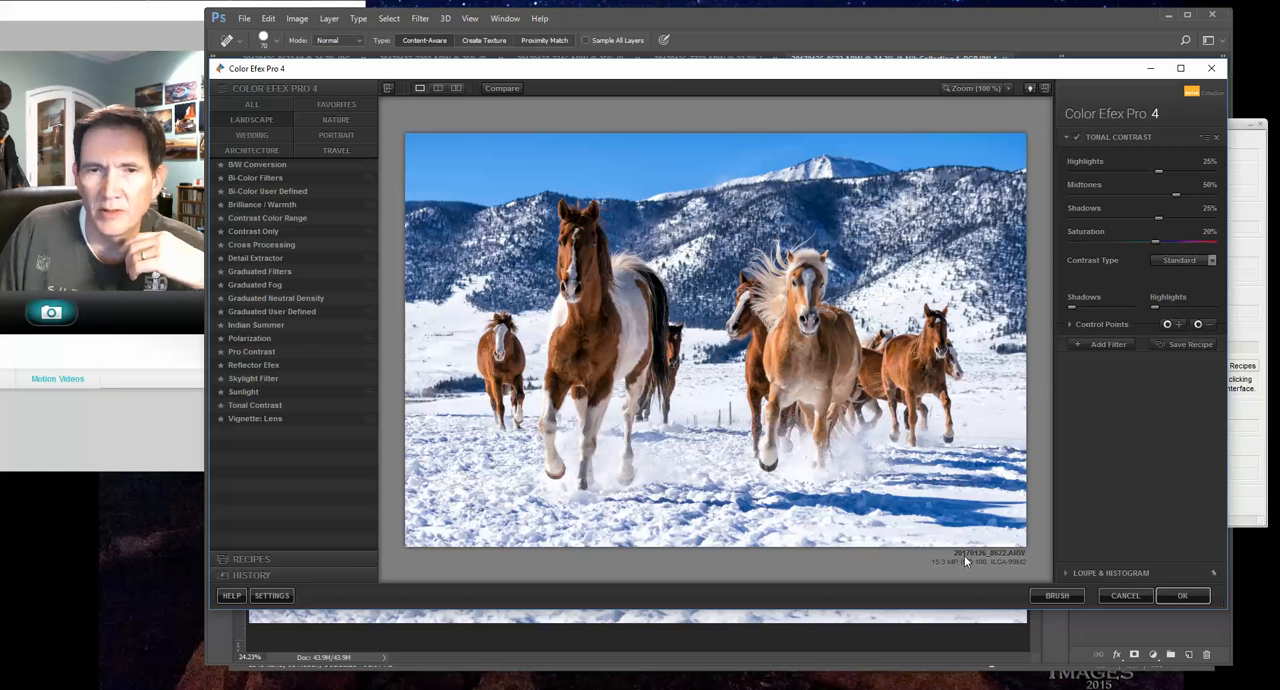
click(247, 135)
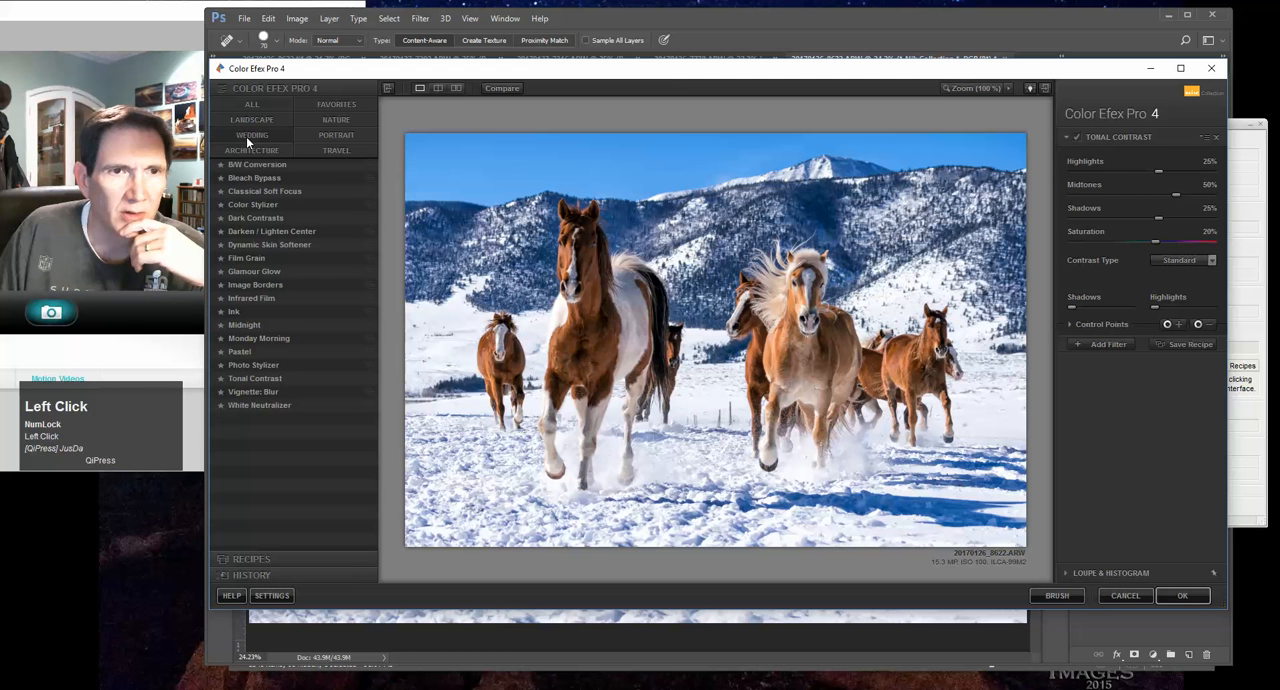
Apply the Darken / Lighten Center filter, place its center on the left lead horse's head and compare the photo with and without it.
click(240, 232)
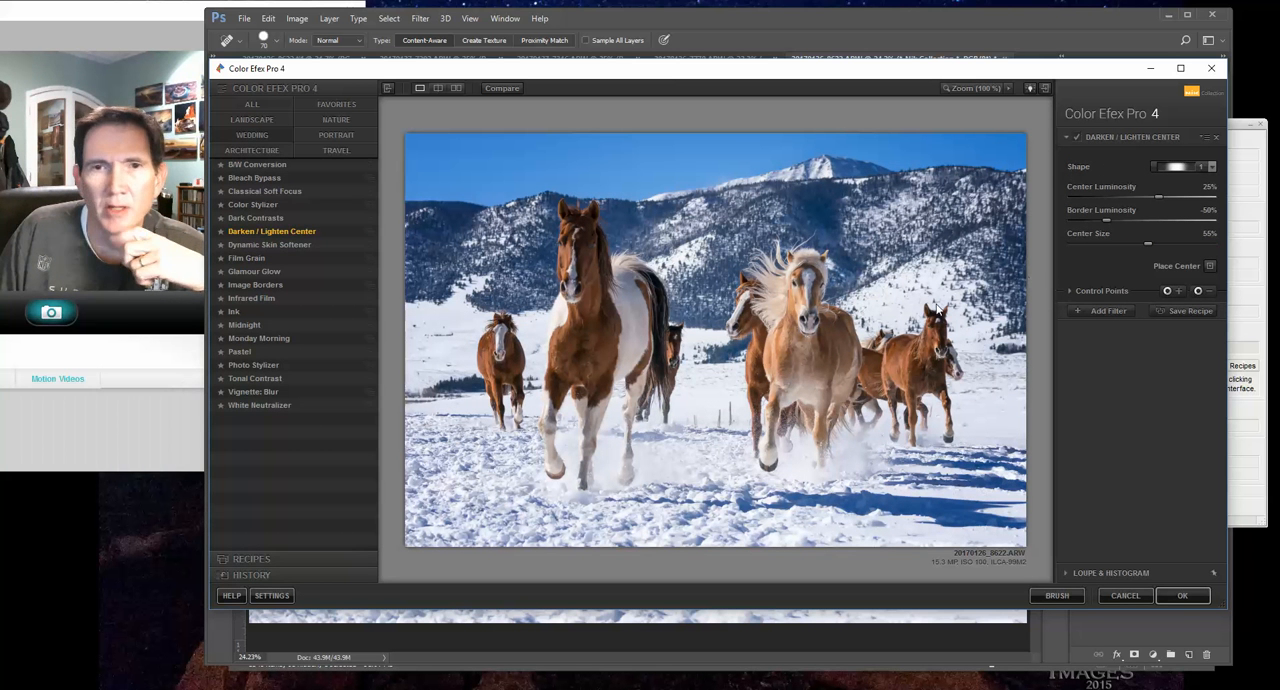
click(1210, 266)
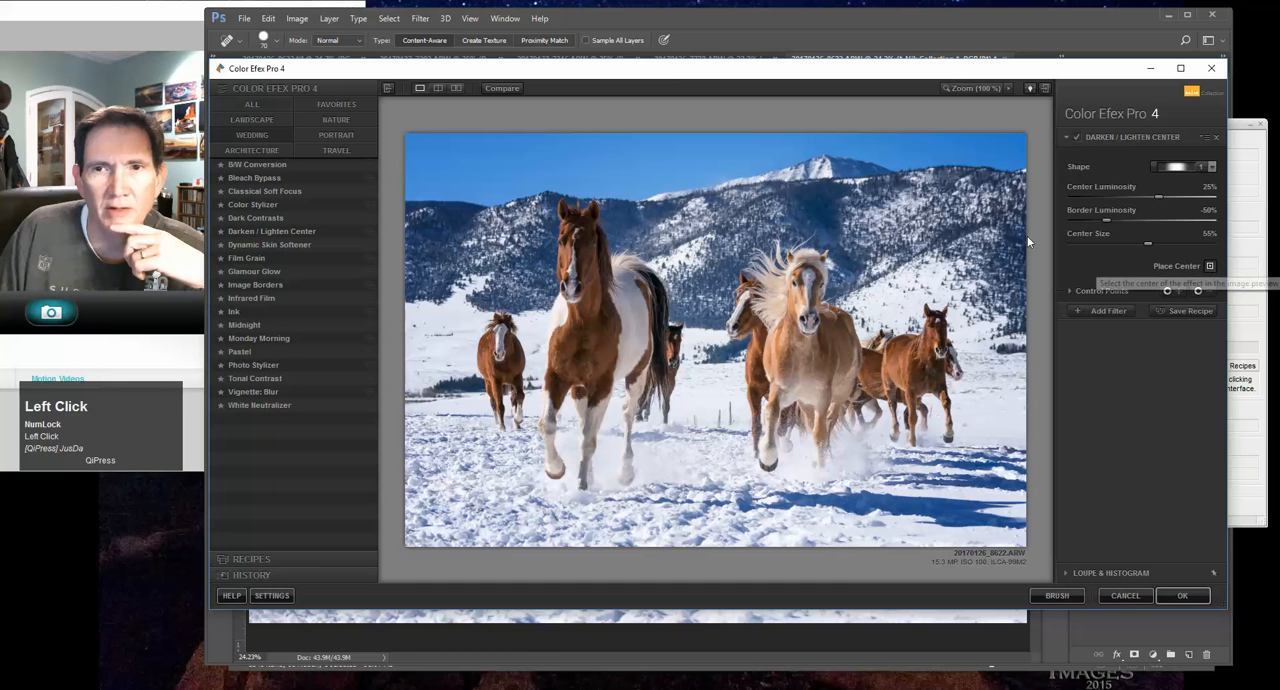
click(574, 212)
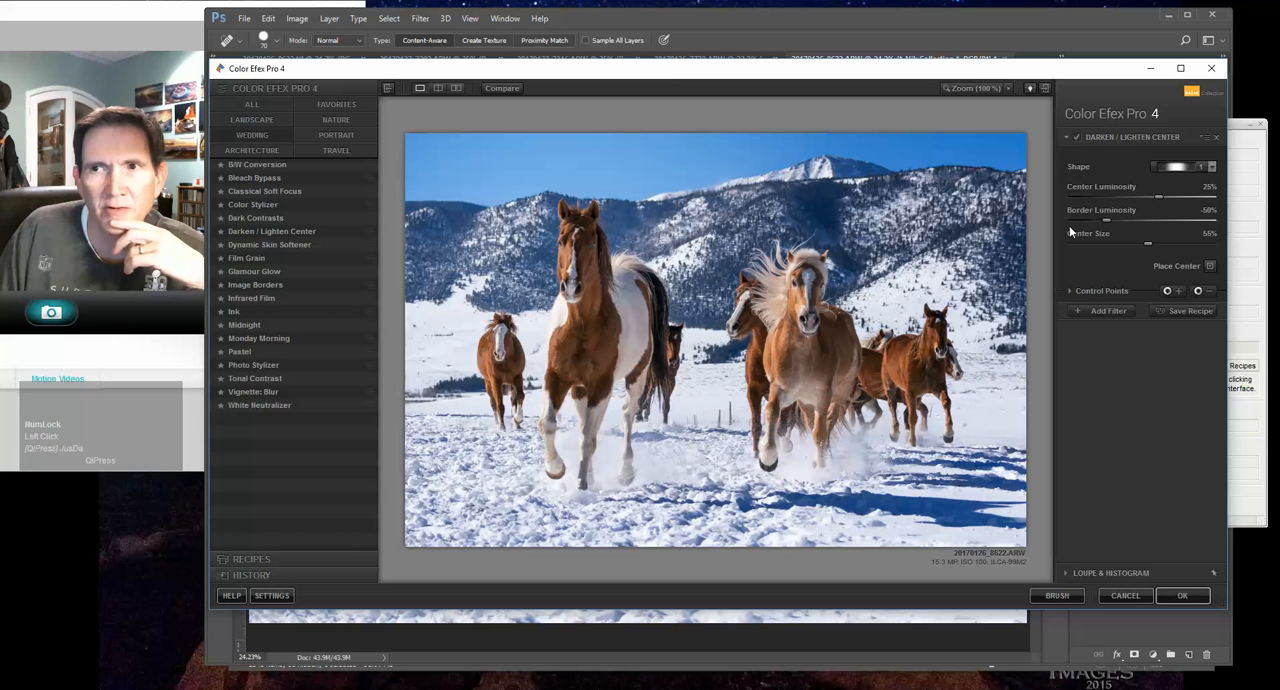
click(1076, 137)
click(1076, 137)
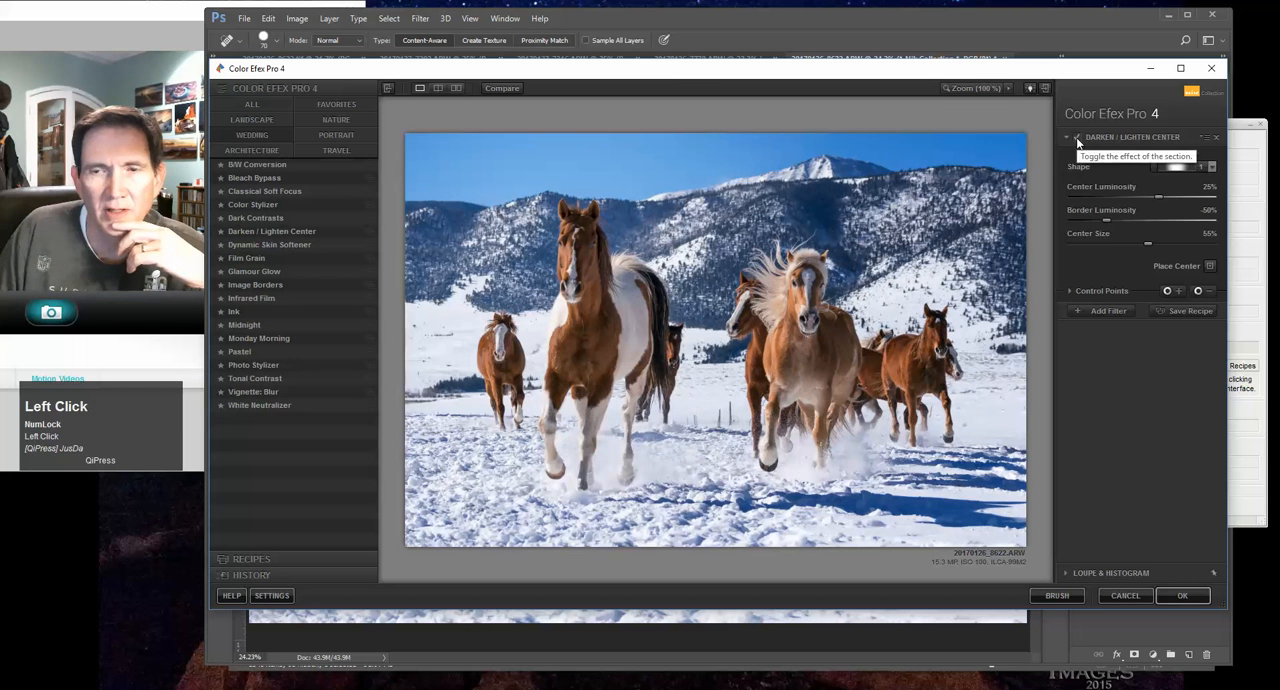
click(1076, 137)
click(1076, 137)
click(1076, 137)
click(1076, 137)
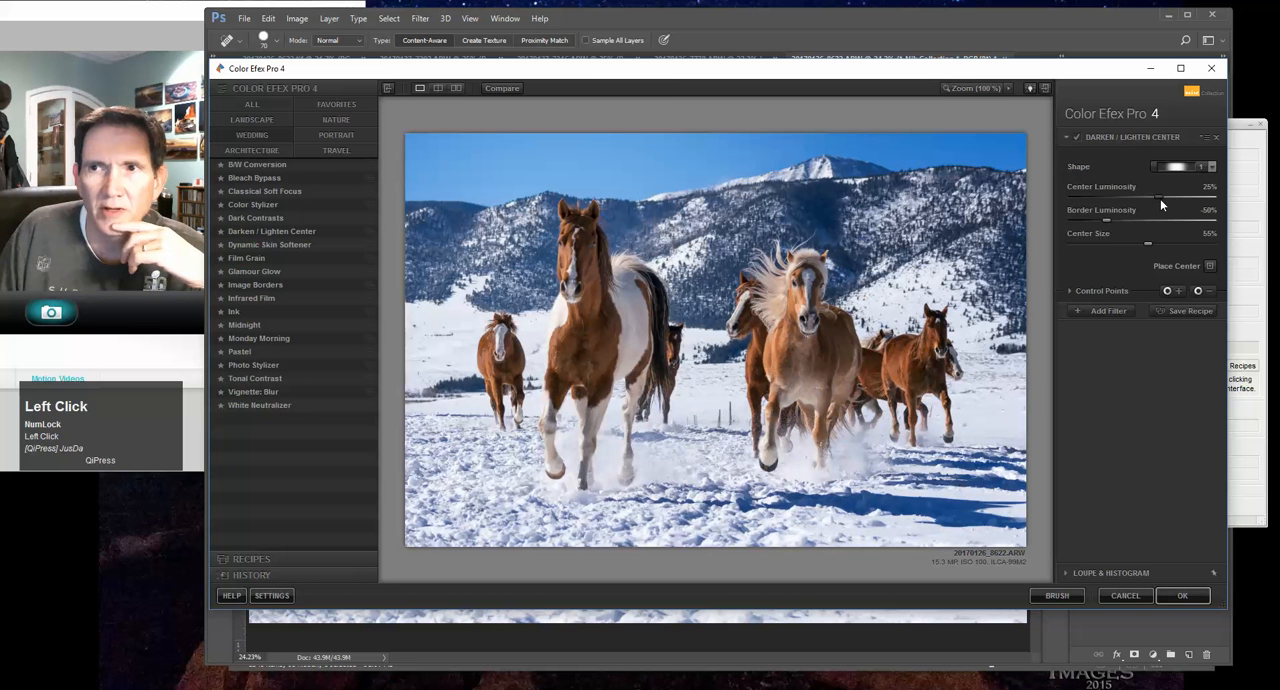
Set Center Size to 78%, Border Luminosity to -30% and Center Luminosity to 27%, and compare the photo with and without the filter.
drag(1148, 243, 1189, 249)
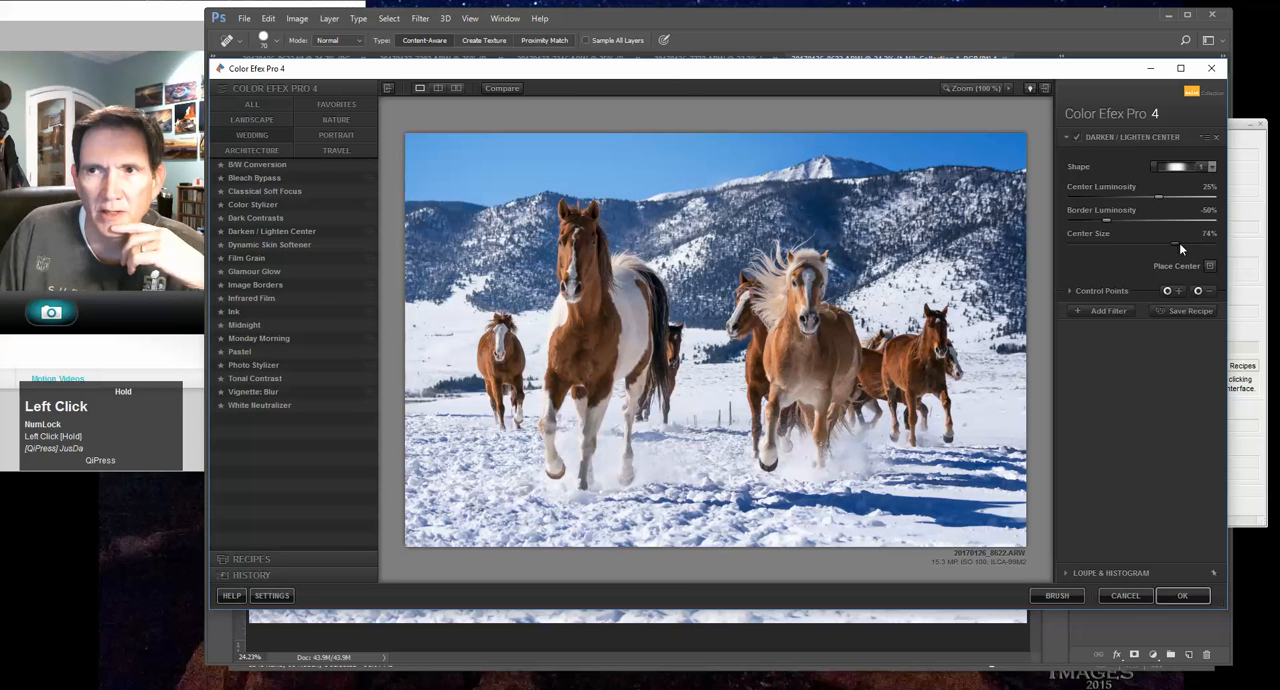
drag(1110, 220, 1163, 196)
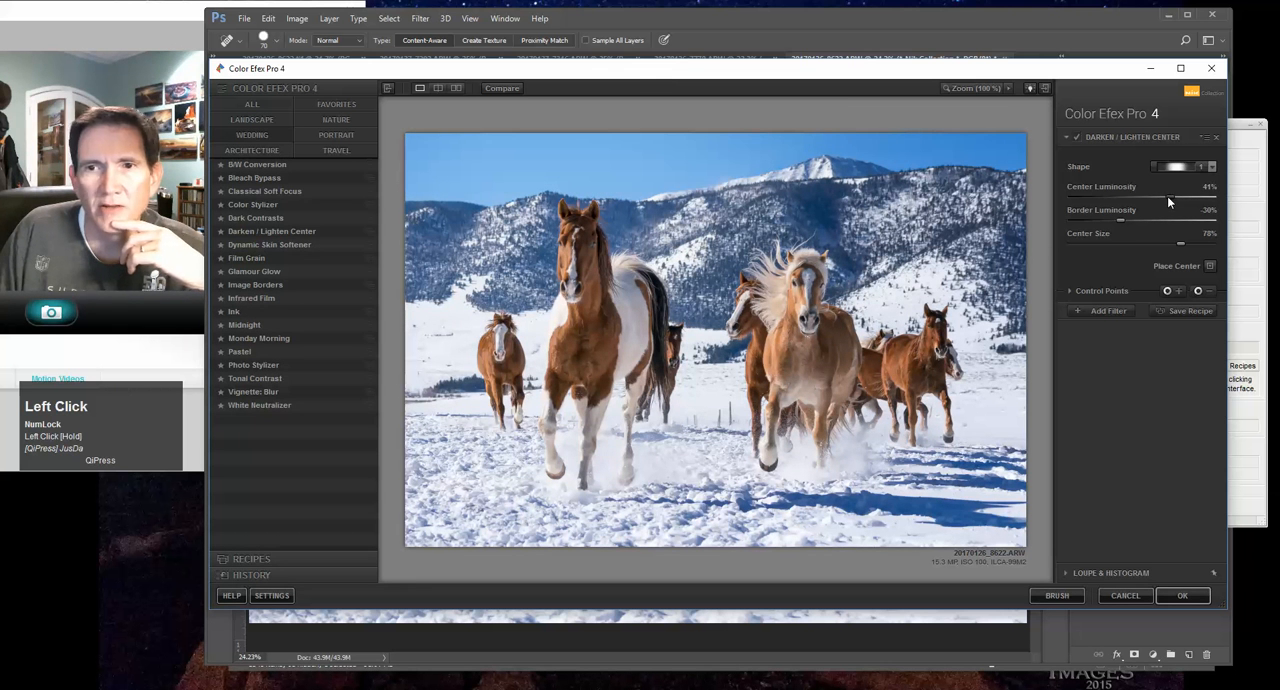
drag(1169, 198, 1158, 202)
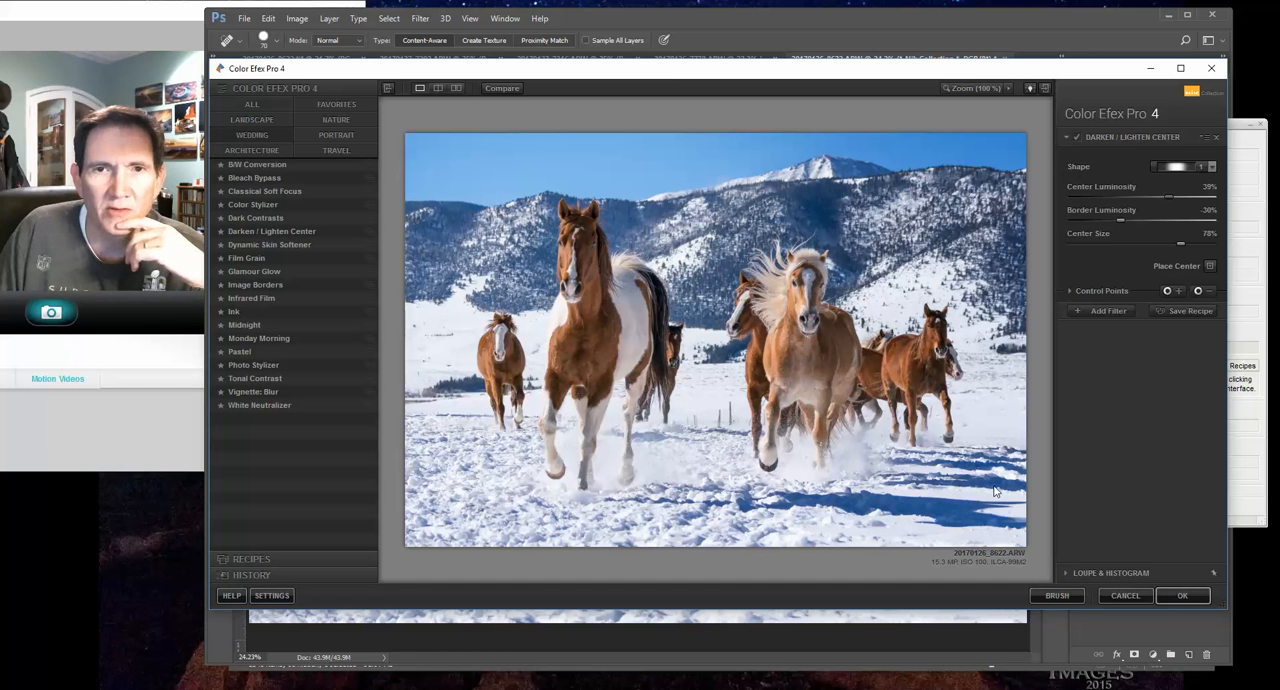
drag(1171, 198, 1162, 197)
click(1077, 137)
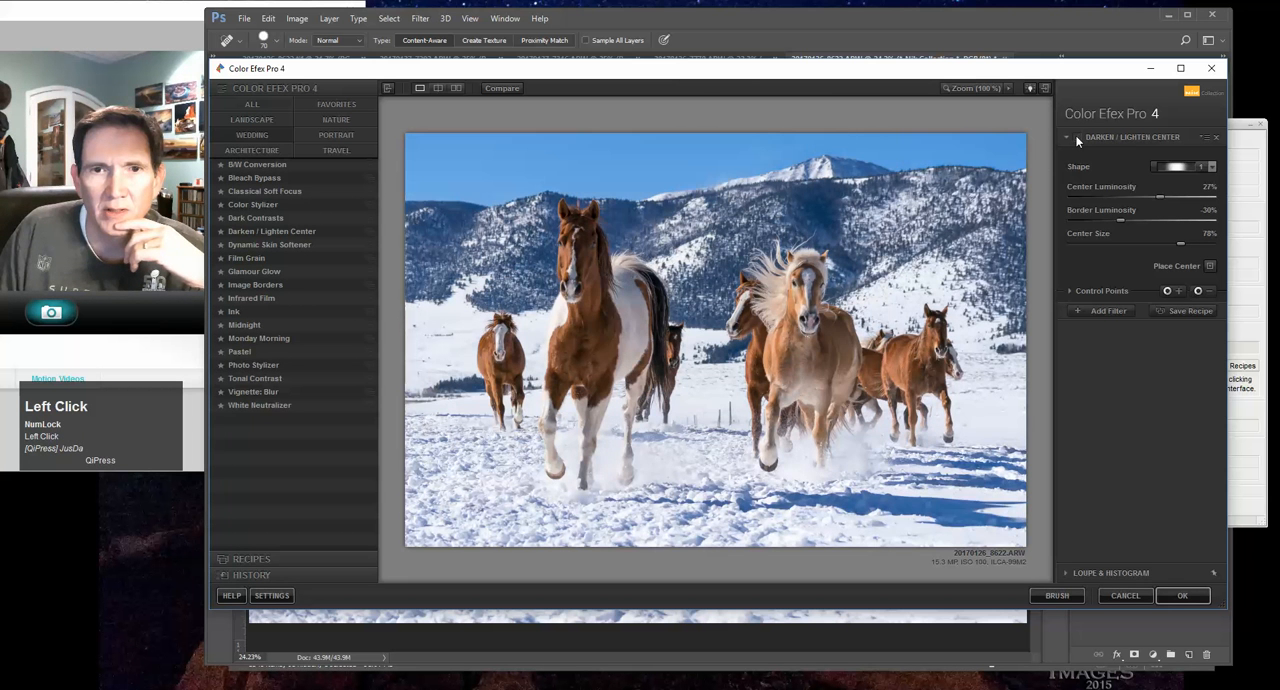
click(1077, 137)
click(1077, 137)
click(1077, 137)
click(1077, 137)
click(1077, 139)
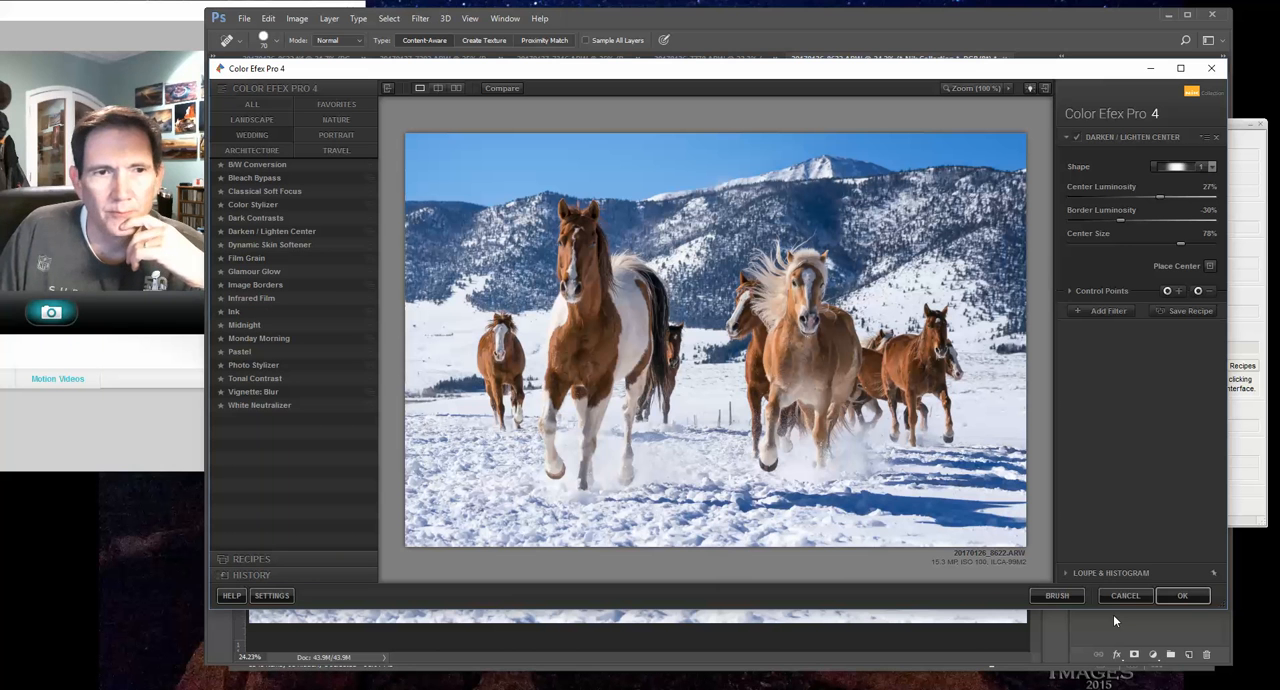
Try the Skylight Filter from the Landscape set with its Strength at 14%.
click(258, 119)
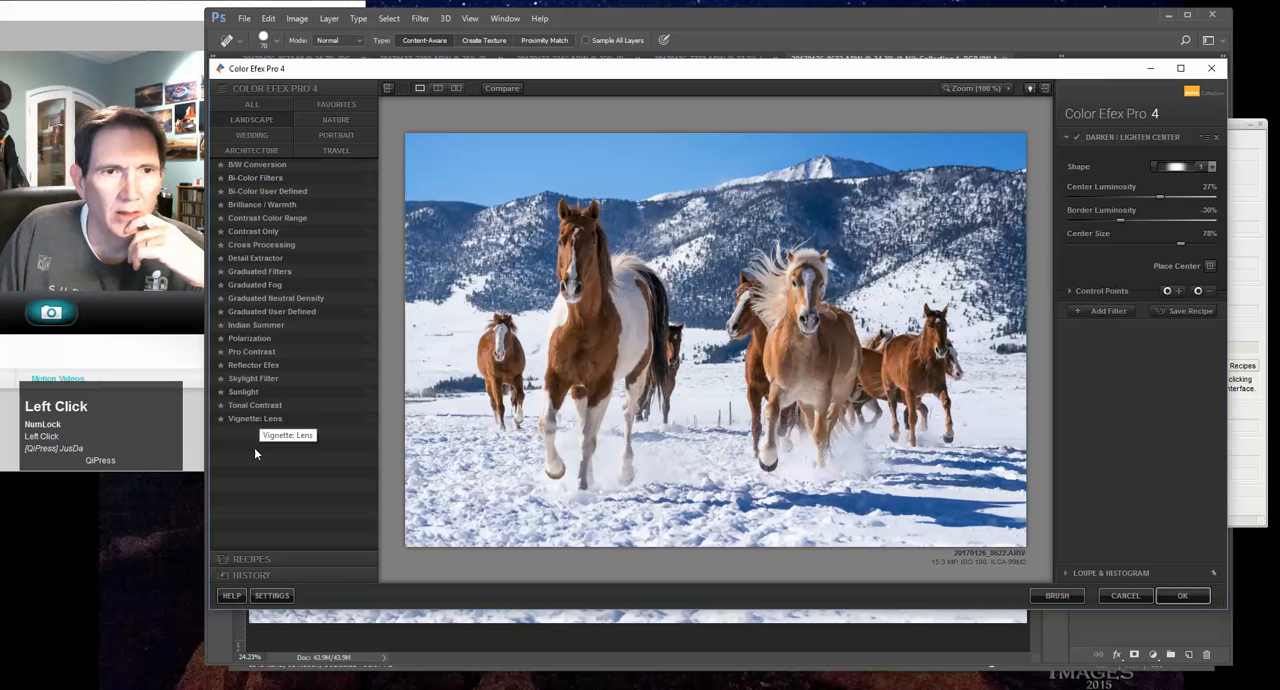
click(241, 388)
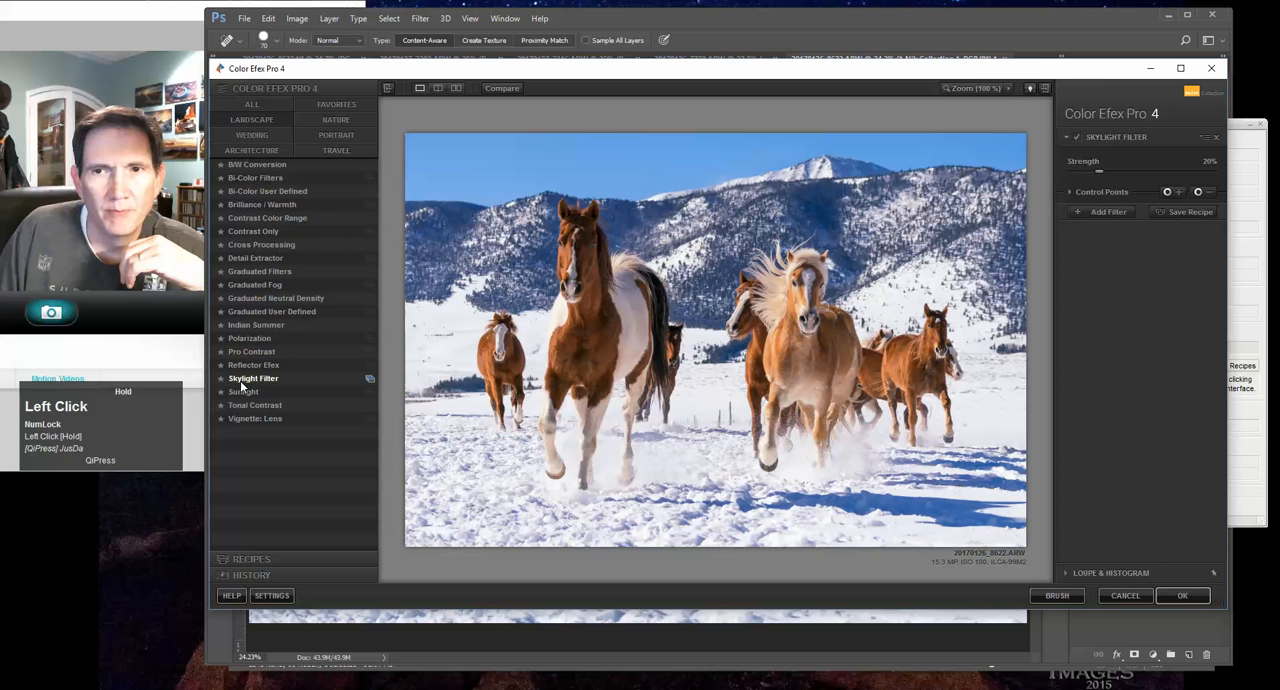
drag(1100, 172, 1093, 175)
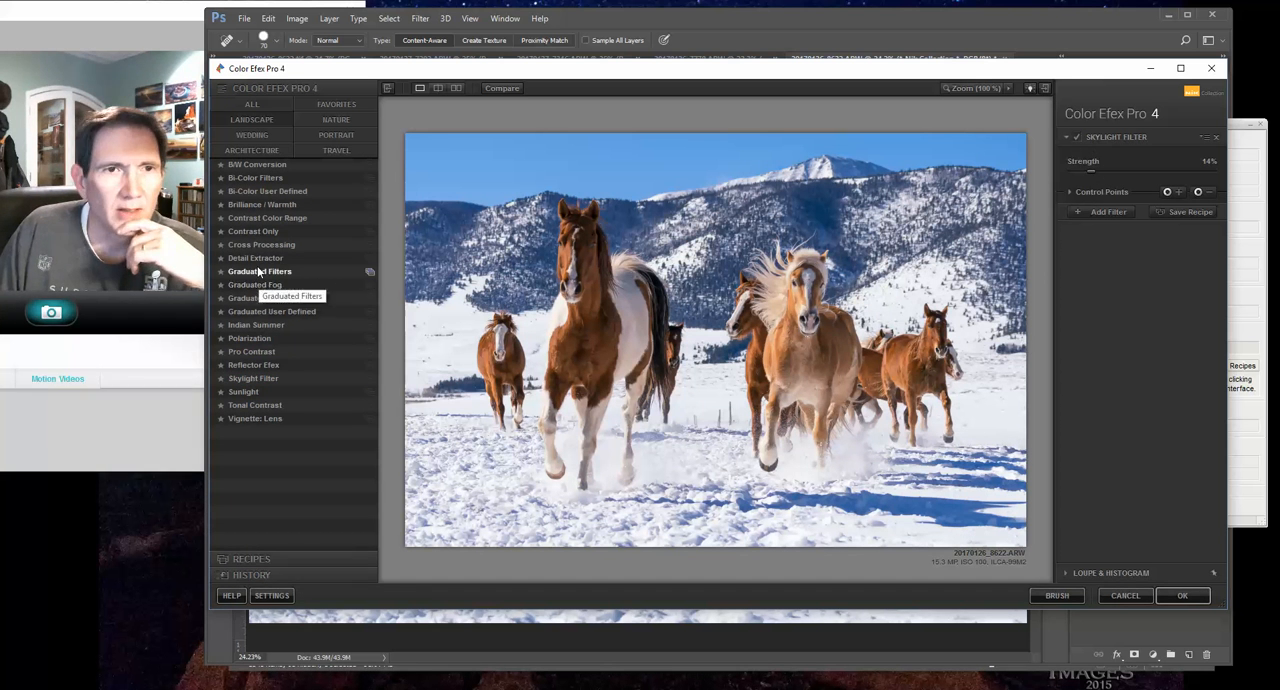
Apply Darken / Lighten Center, centered on the left lead horse's head, with Center Luminosity 54%, Border Luminosity -25% and Center Size about 59%.
click(254, 133)
click(262, 231)
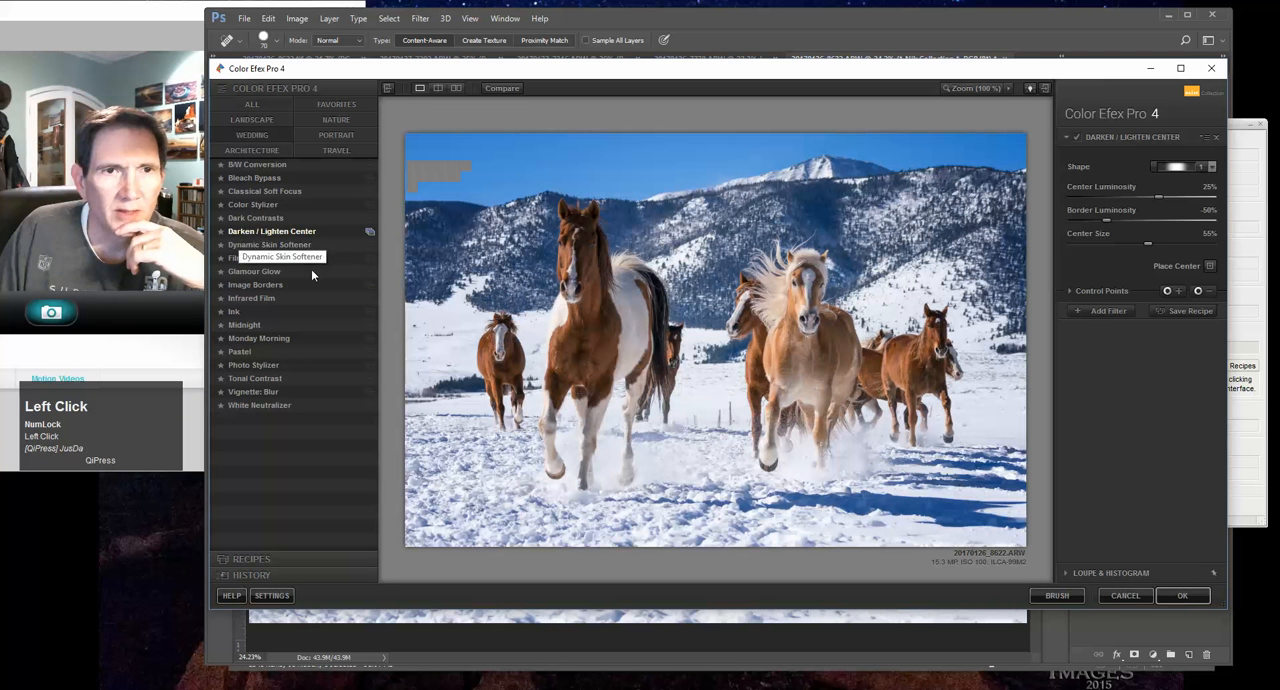
click(1209, 265)
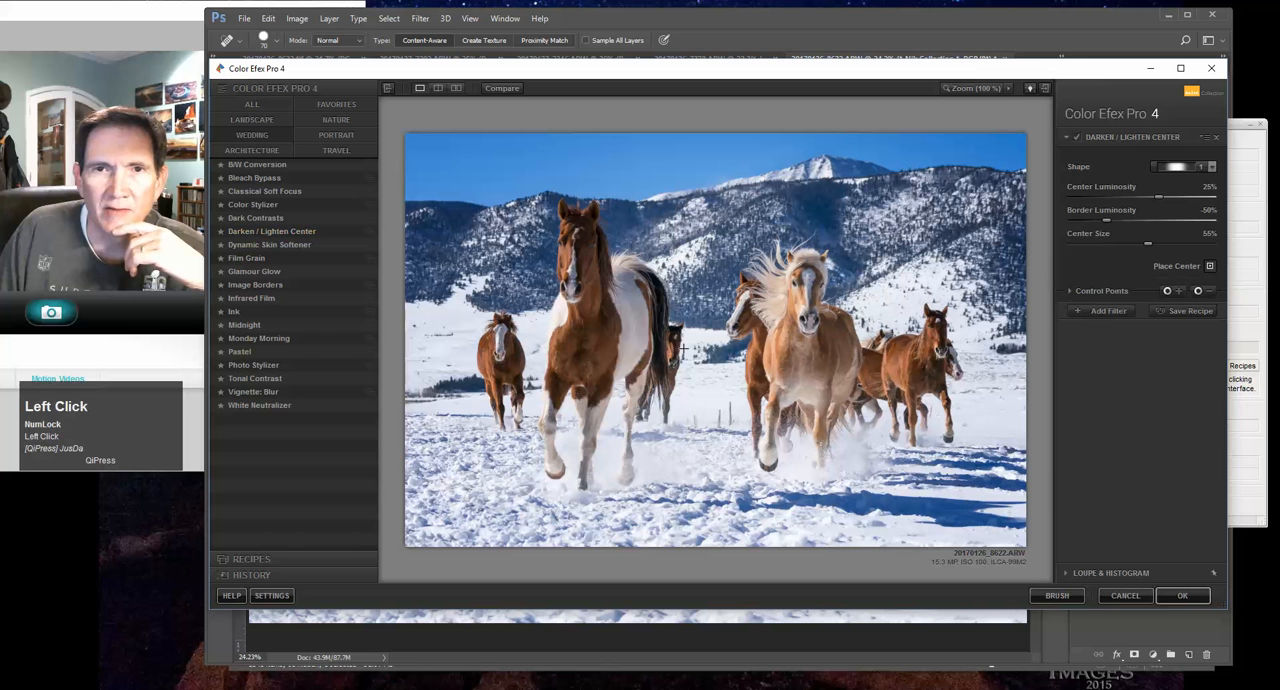
click(571, 211)
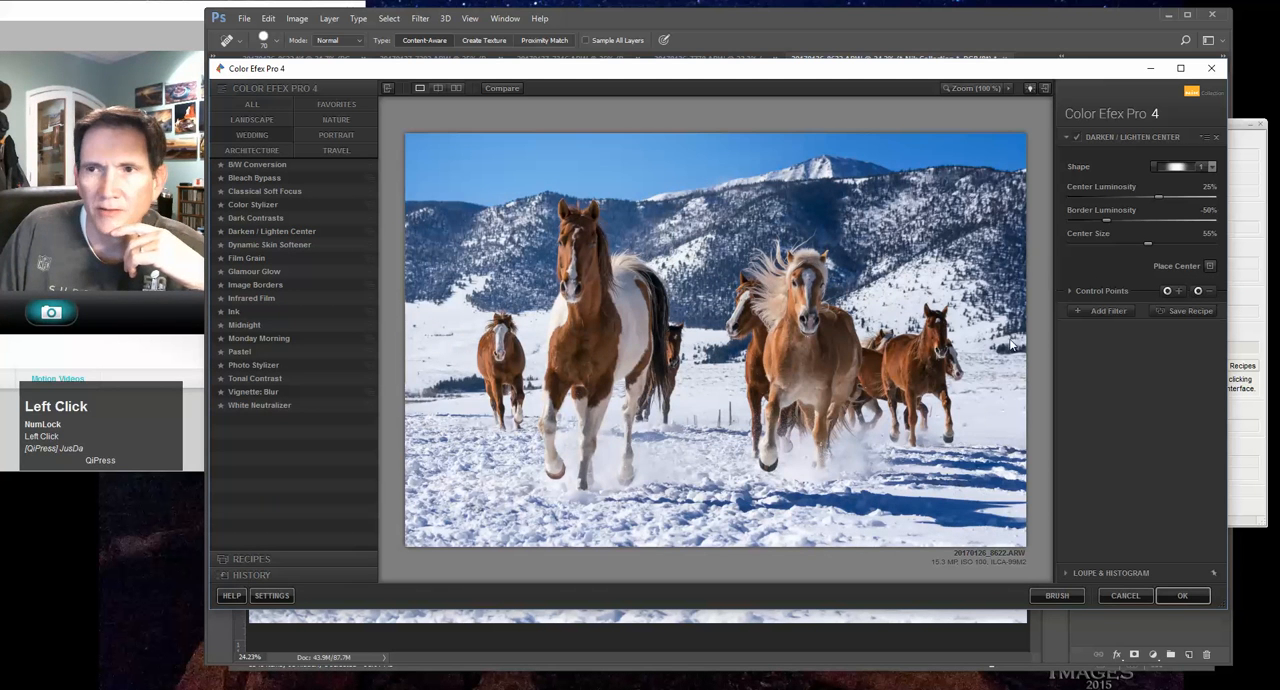
drag(1158, 197, 1177, 194)
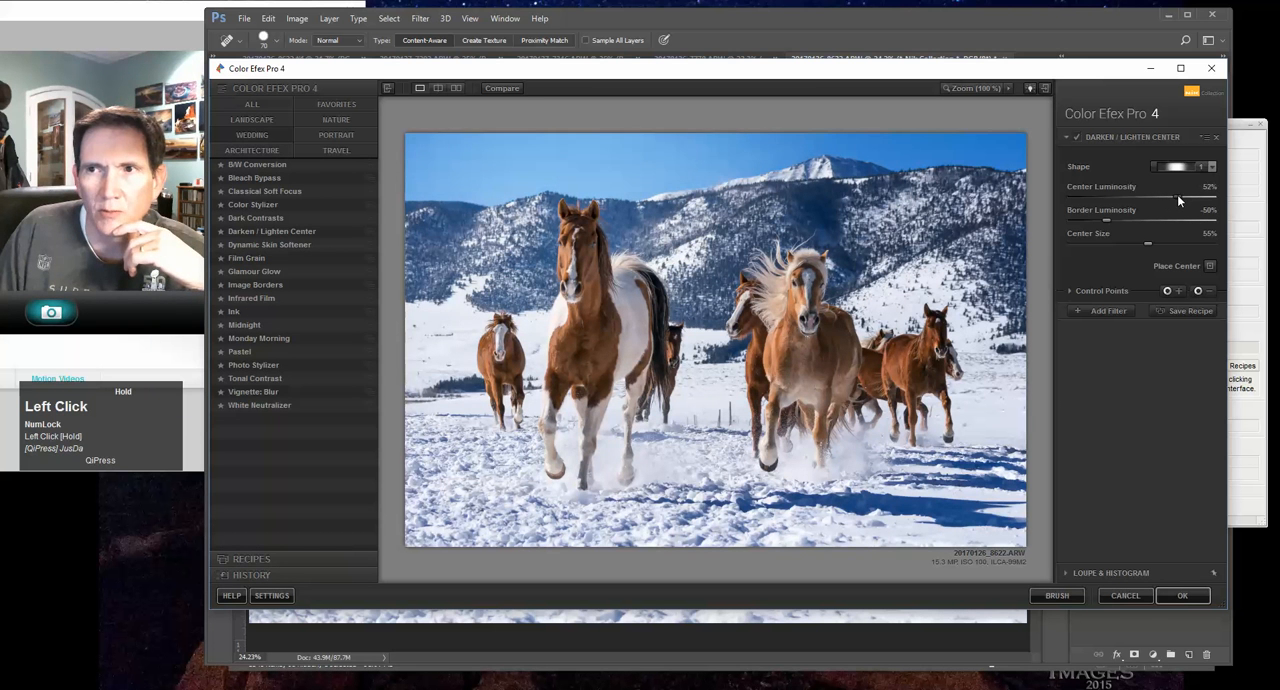
drag(1106, 217, 1156, 249)
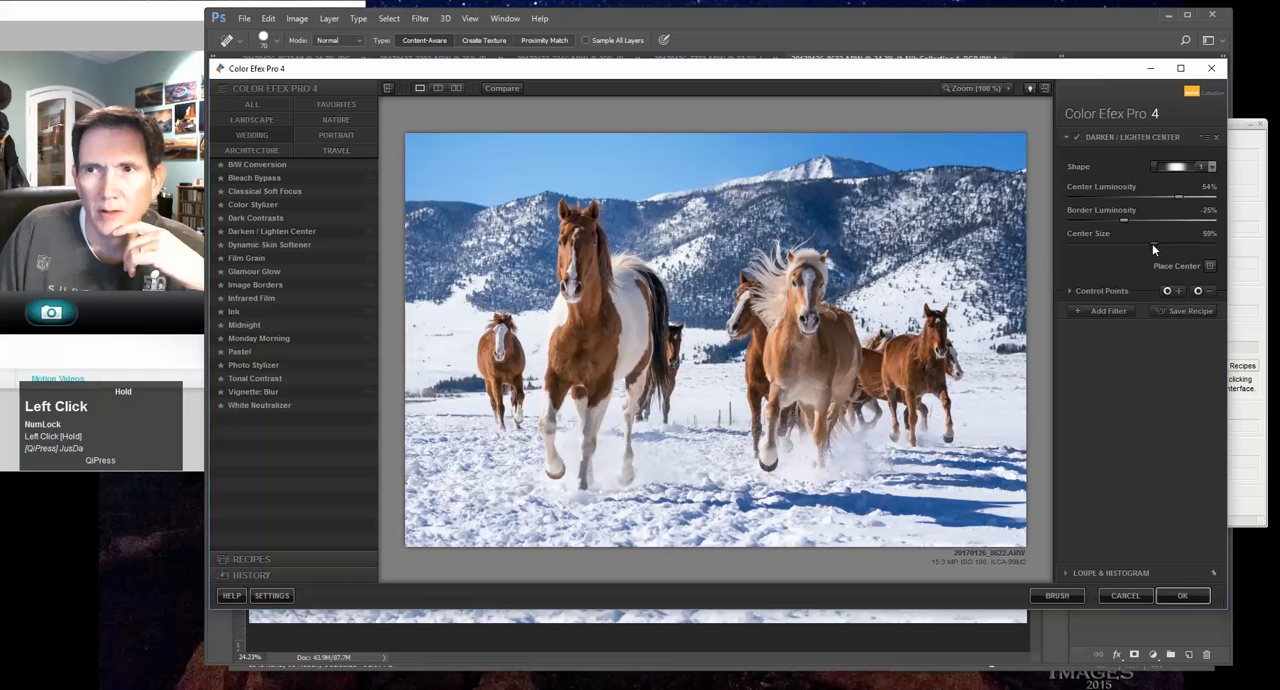
Add a second filter, the Skylight Filter from the Landscape set, with its Strength at 11%.
click(1116, 308)
click(248, 120)
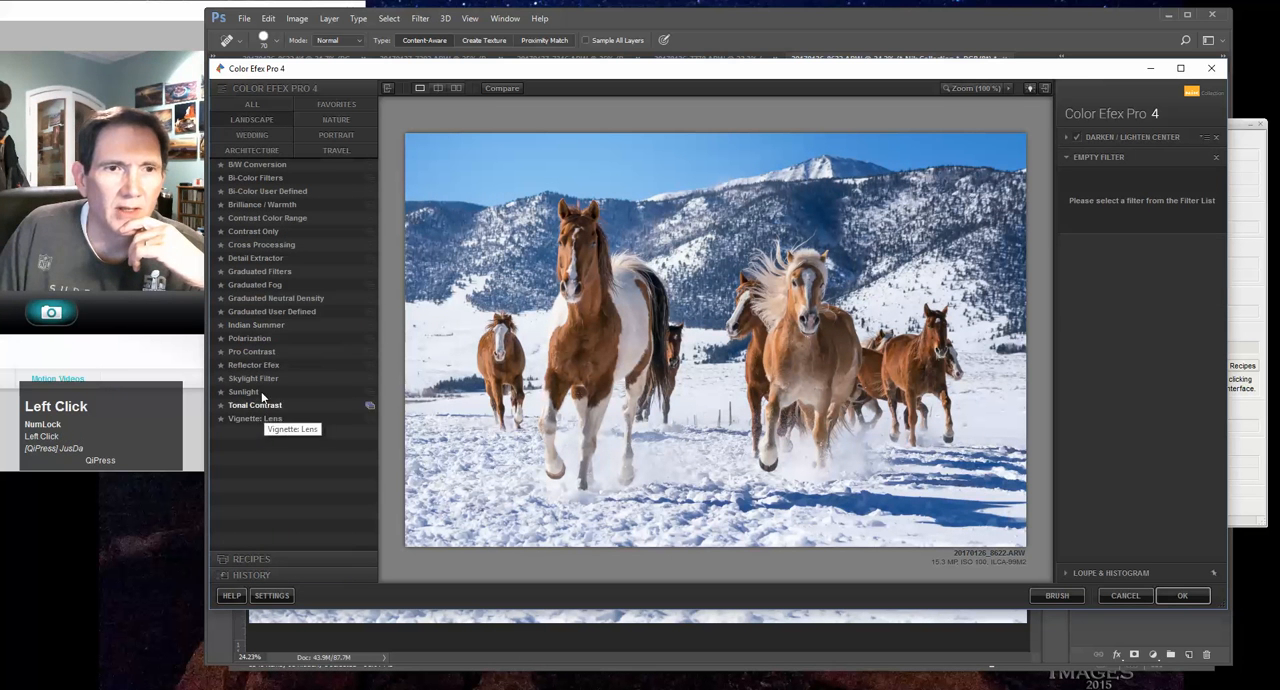
click(255, 377)
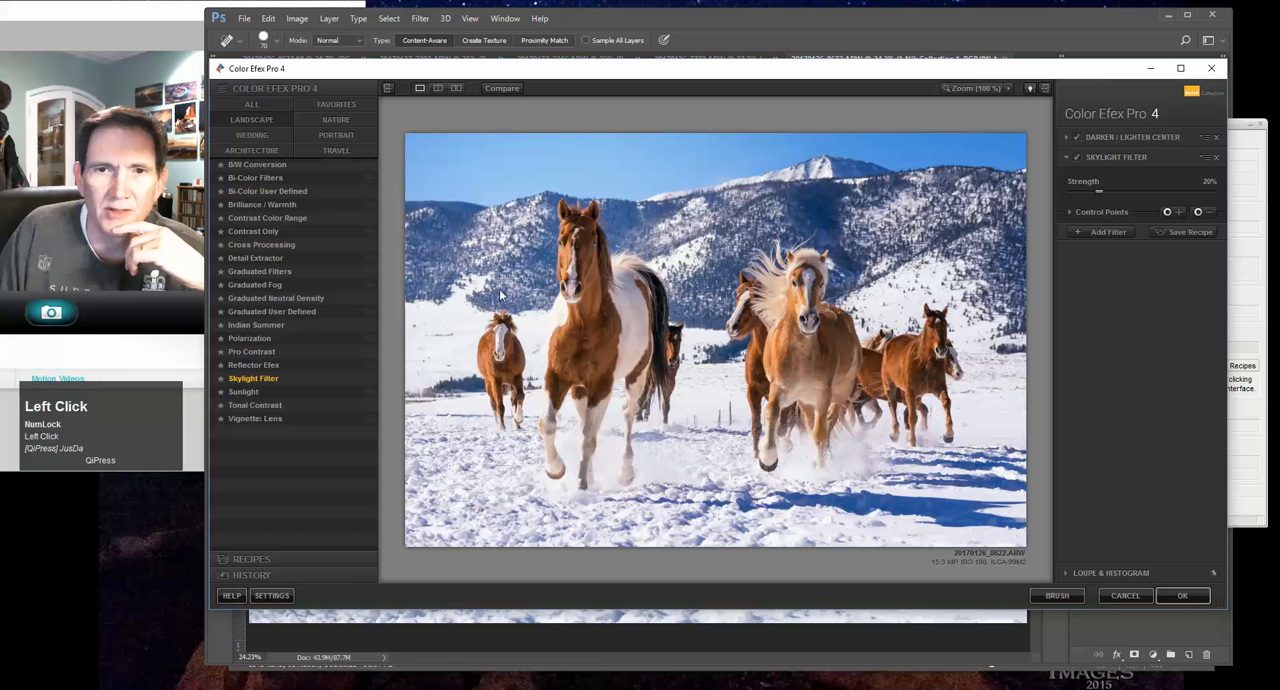
drag(1102, 195, 1082, 185)
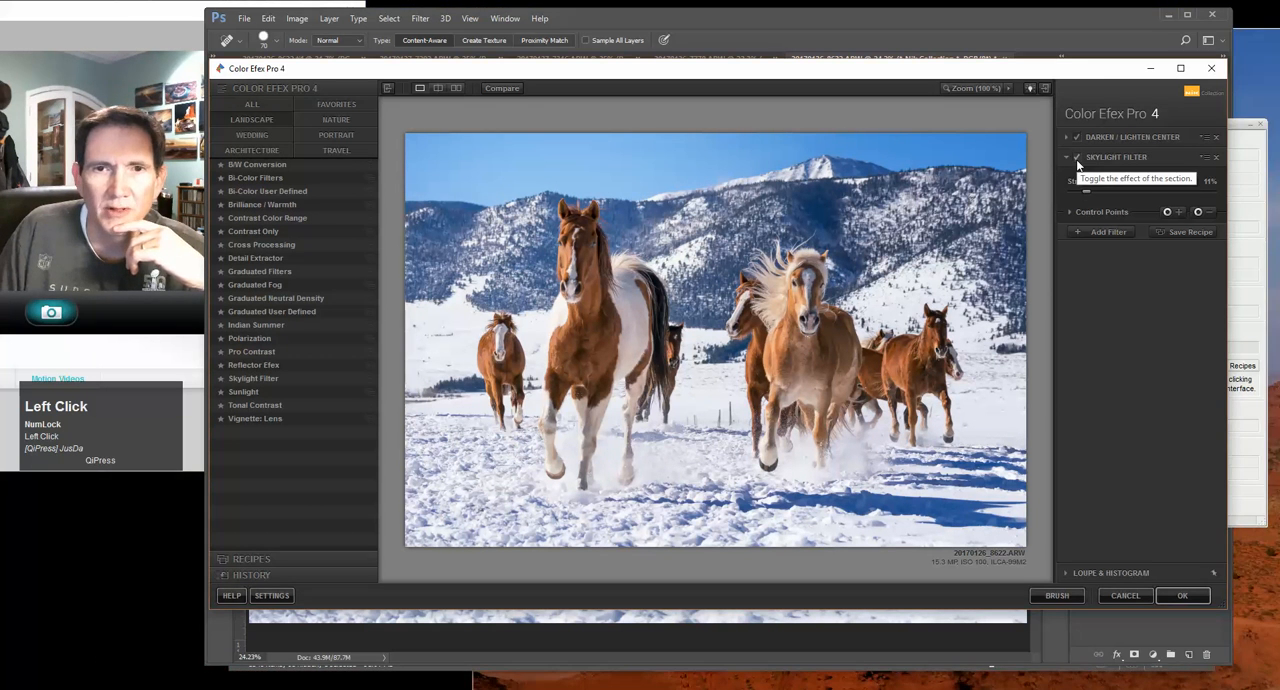
Add a third filter, Pro Contrast, with Dynamic Contrast at 17% and Correct Contrast at 6%.
click(1082, 242)
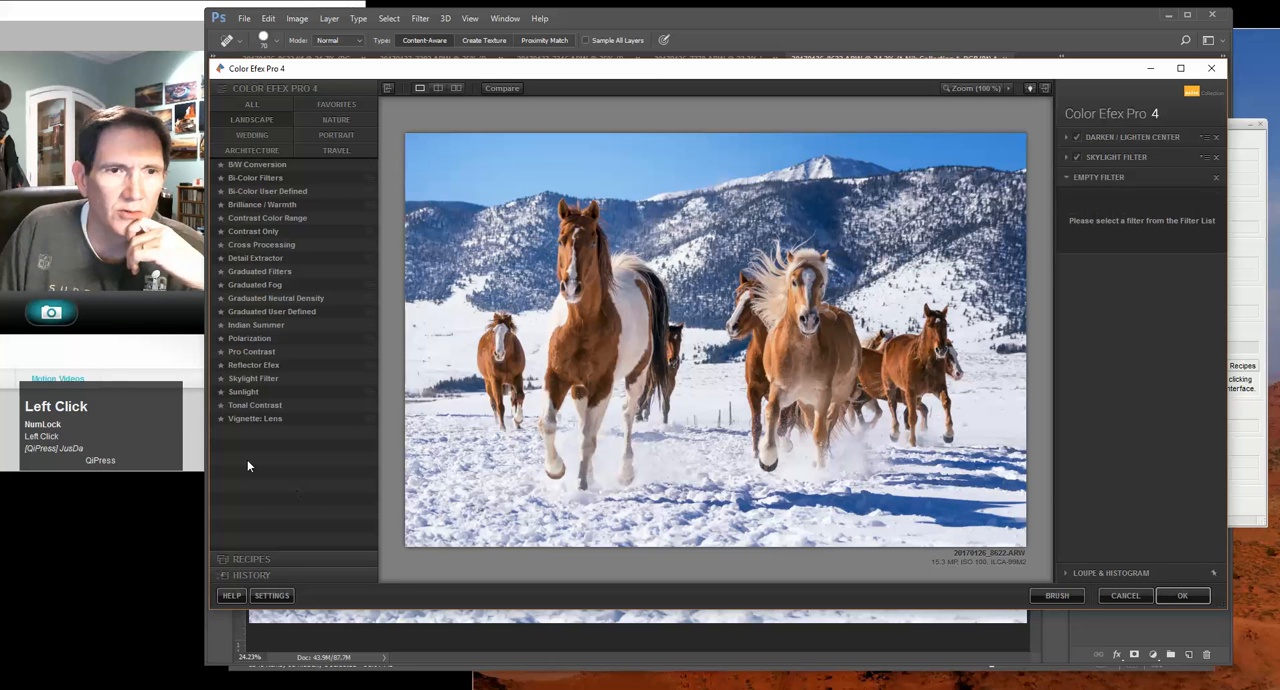
click(251, 351)
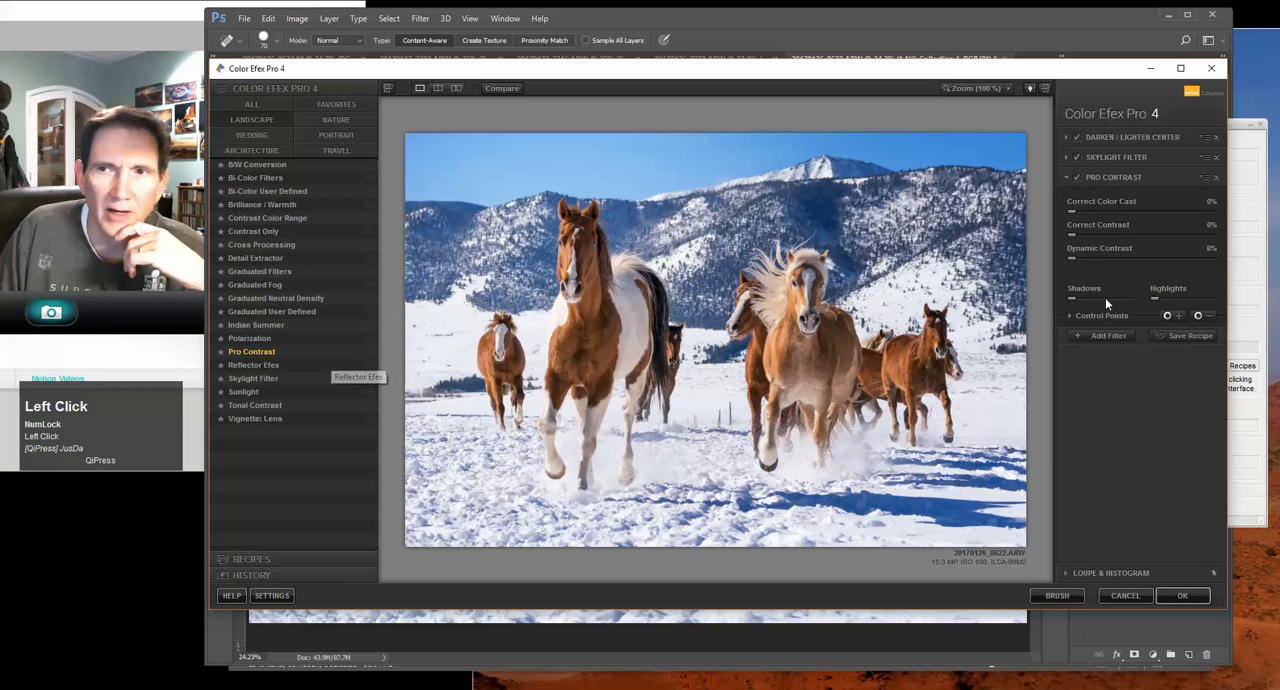
drag(1072, 259, 1079, 258)
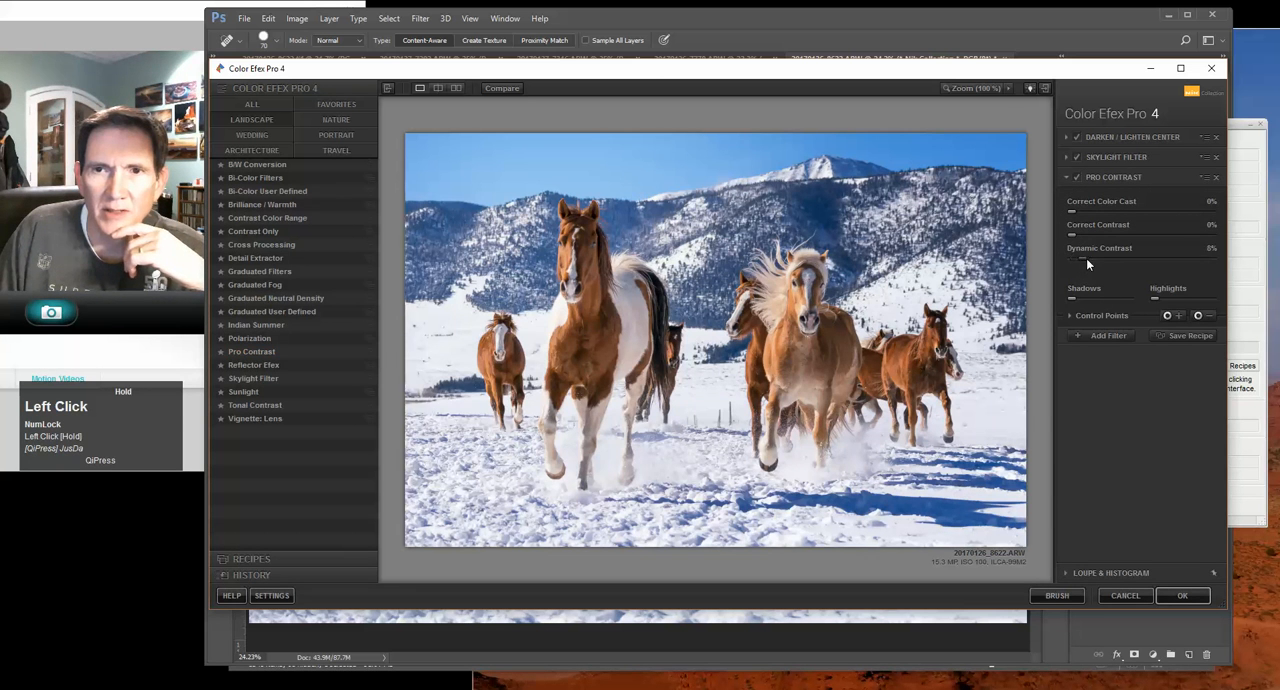
mouse_move(1110, 262)
mouse_down()
mouse_move(1174, 258)
mouse_move(1086, 258)
mouse_up()
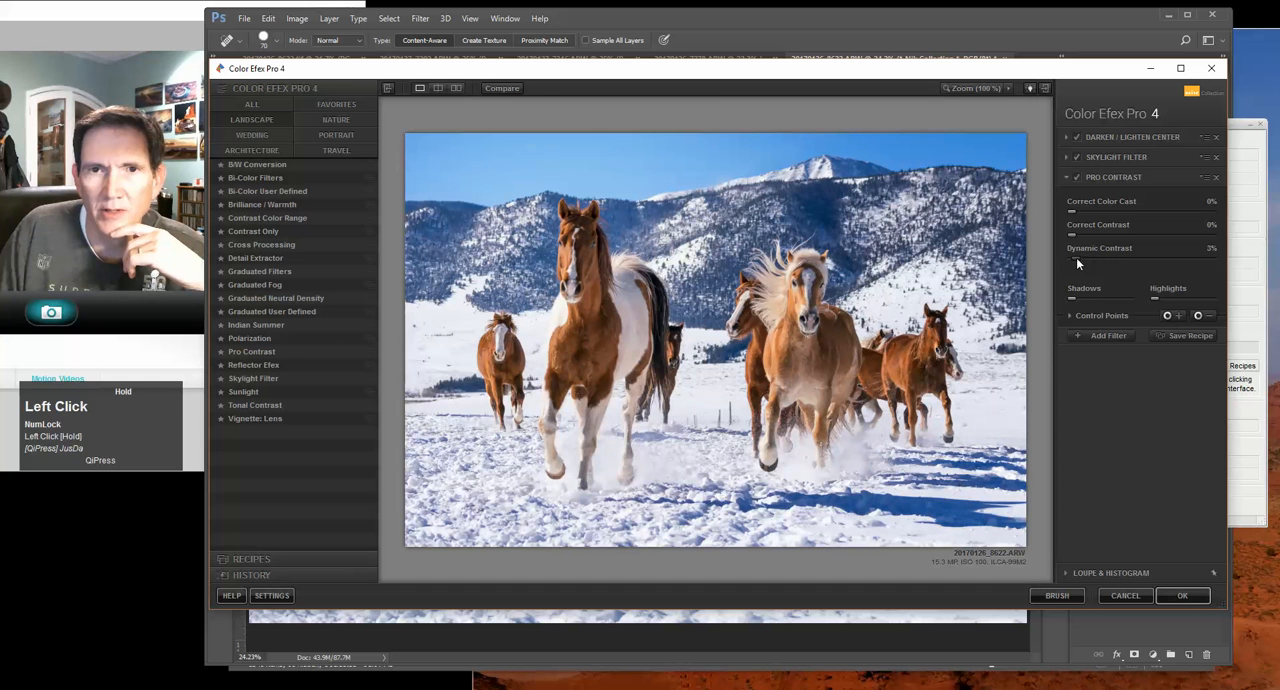
drag(1093, 259, 1092, 211)
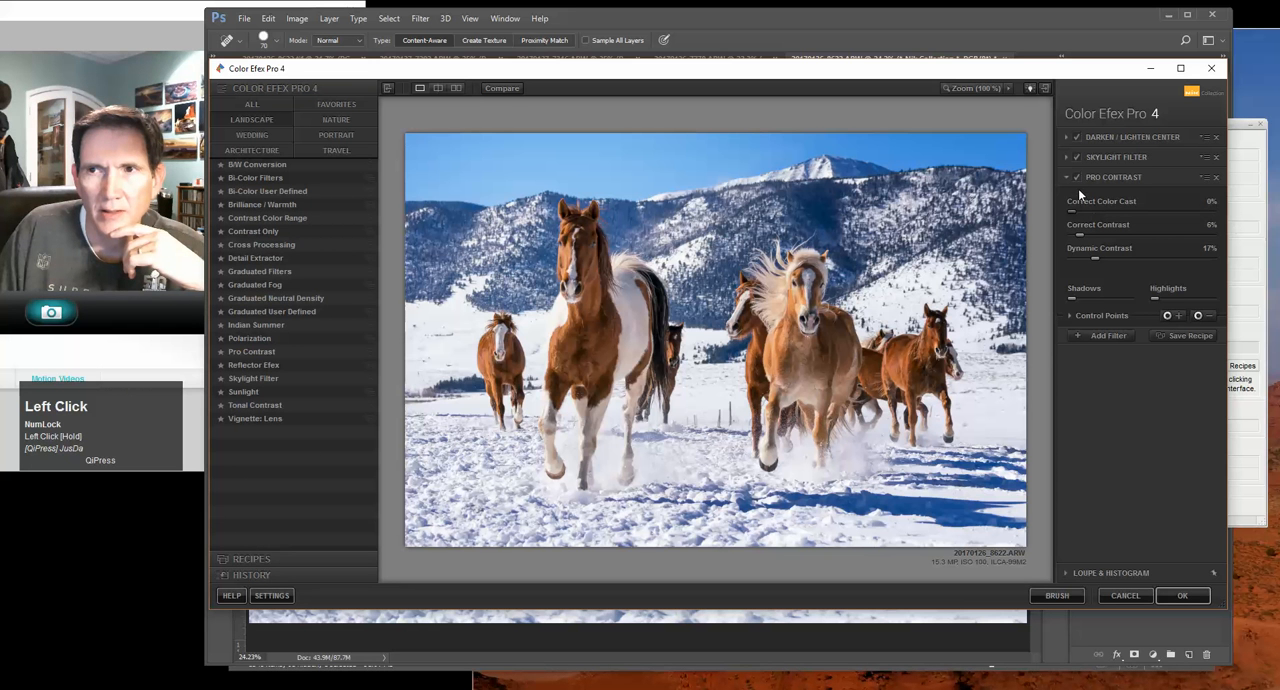
Compare the photo with and without Pro Contrast and apply the filter stack to the photo.
click(1076, 177)
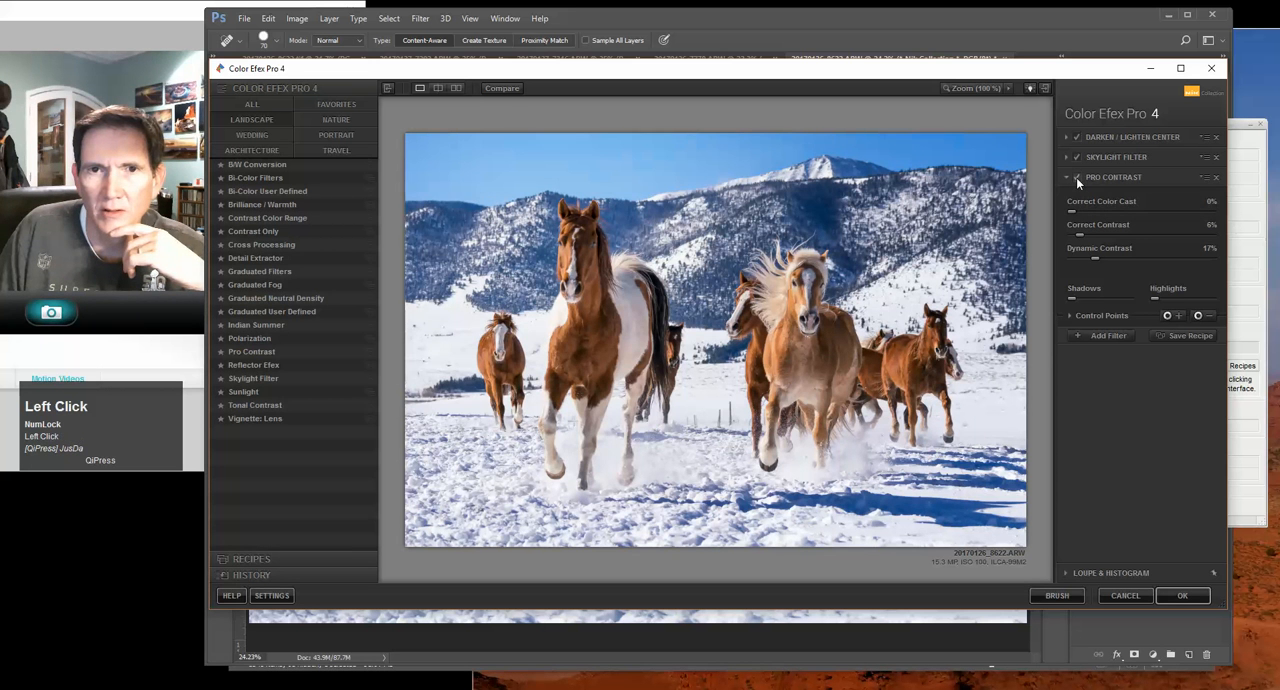
click(1076, 177)
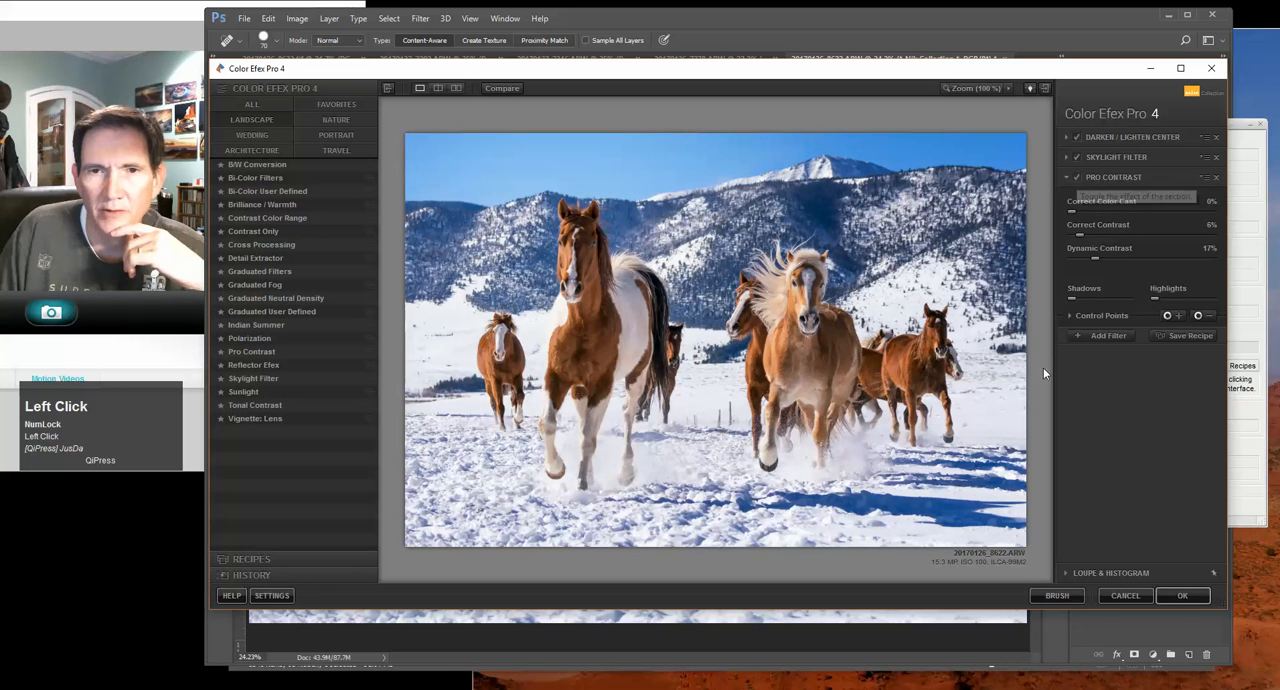
click(1182, 596)
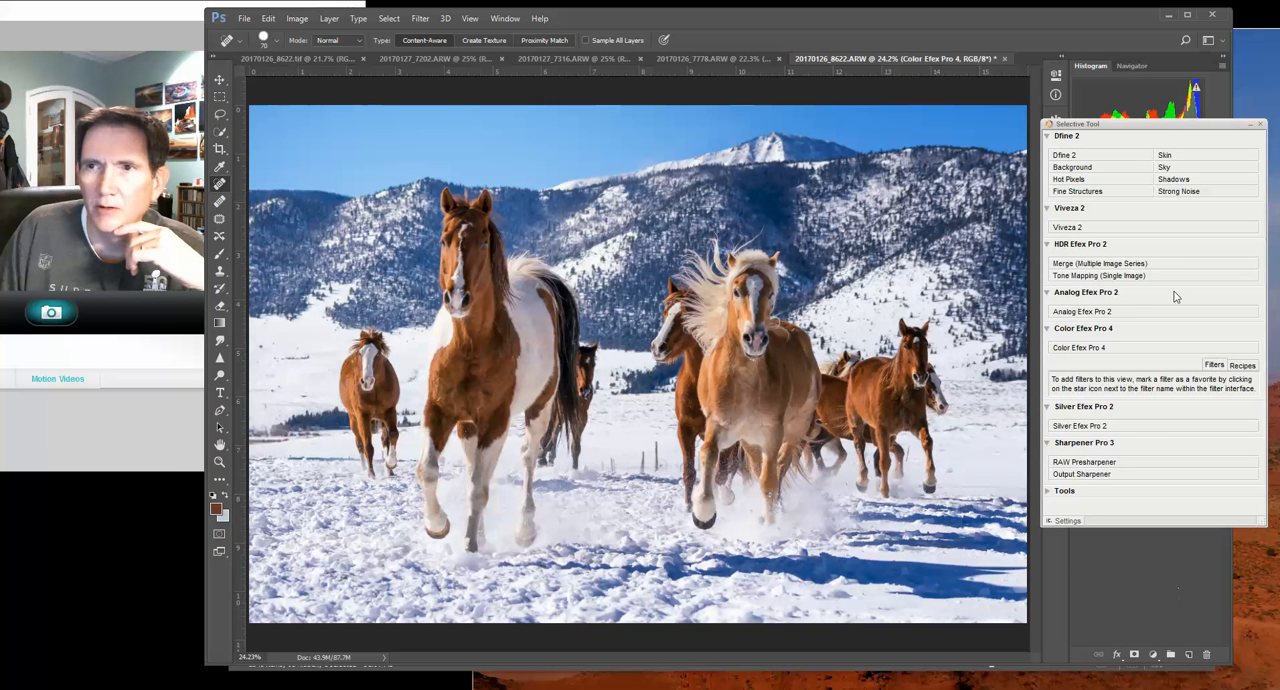
Move the Selective Tool palette off the photo and merge the Color Efex Pro 4 layer down into the Background.
drag(1152, 124, 1279, 119)
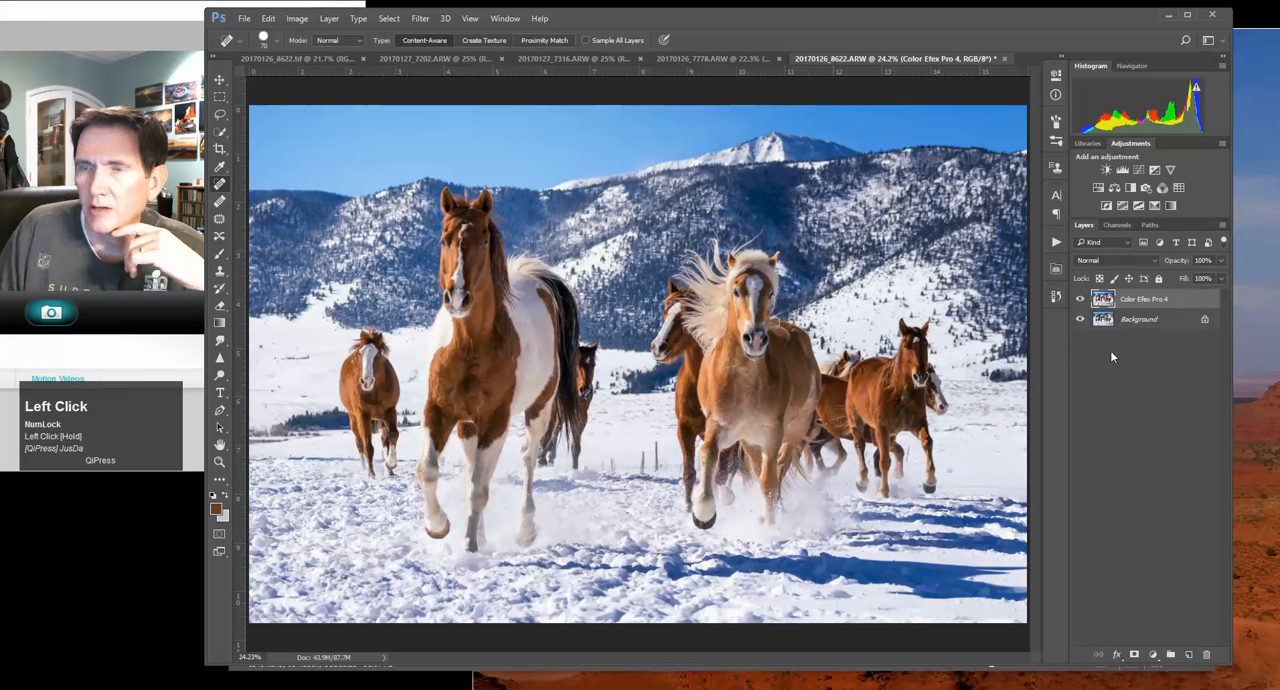
click(329, 18)
click(349, 489)
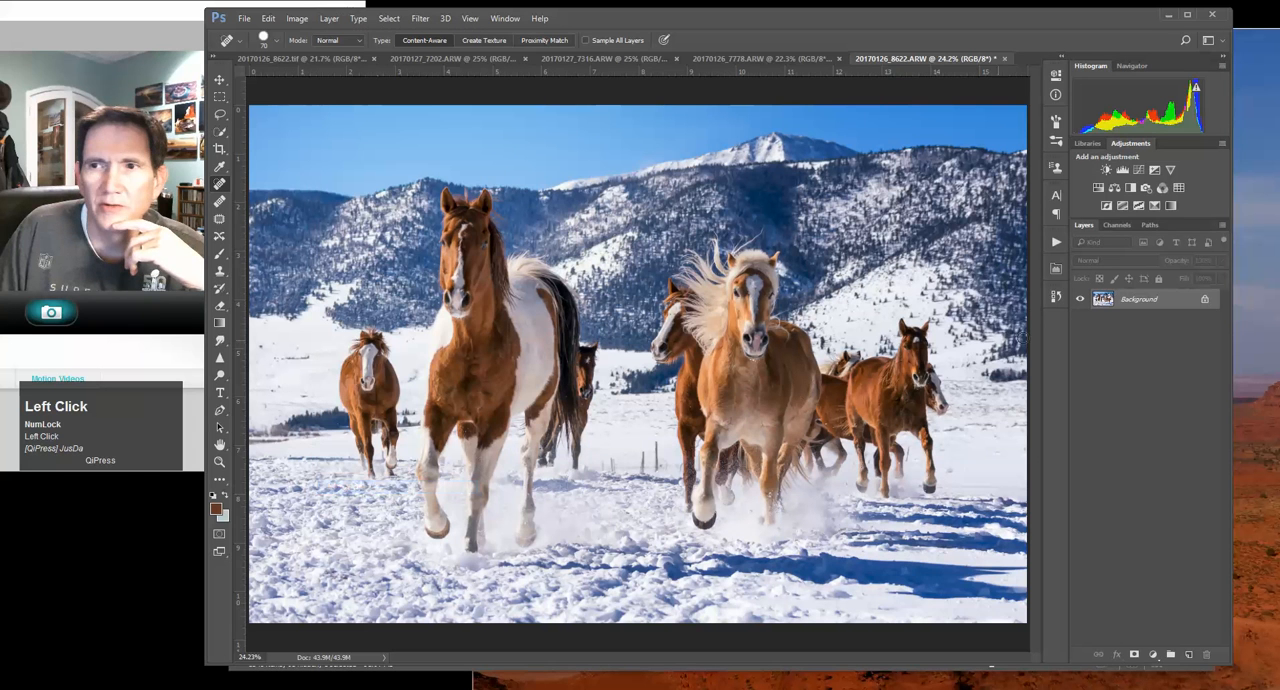
Compare the opening state, Snapshot 1 and the final Merge Down state in the photo's history, ending on Merge Down.
click(1056, 297)
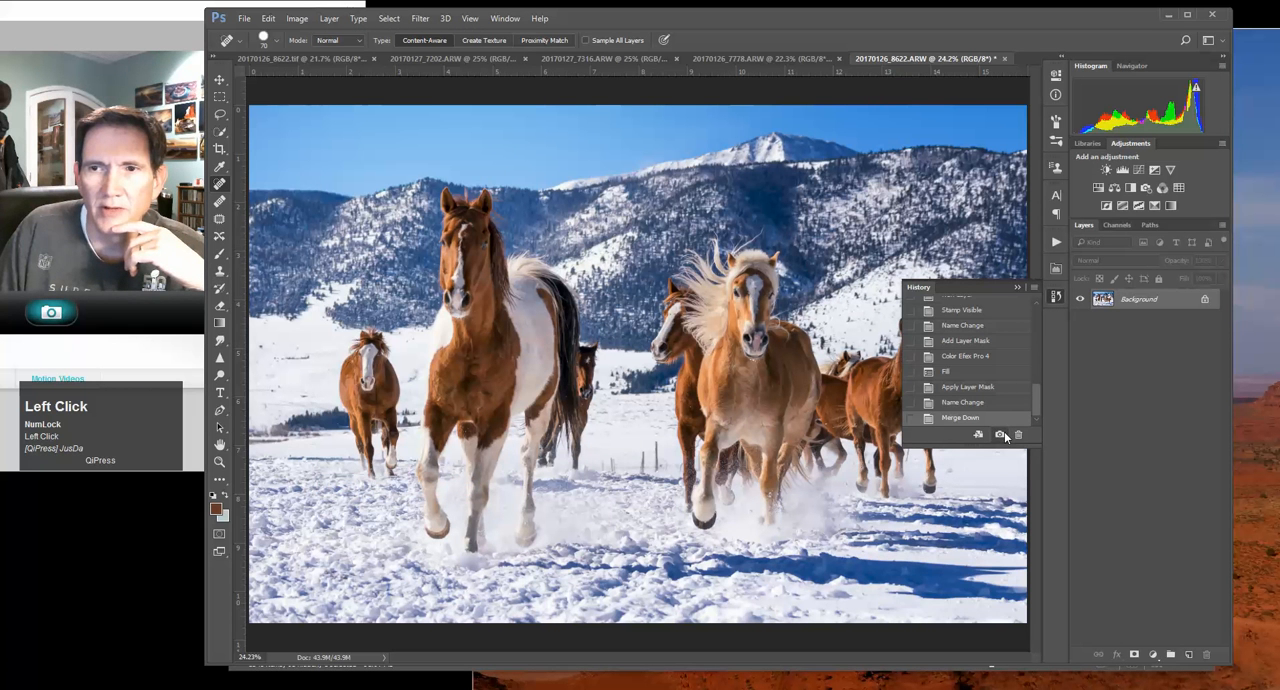
drag(1036, 389, 1038, 314)
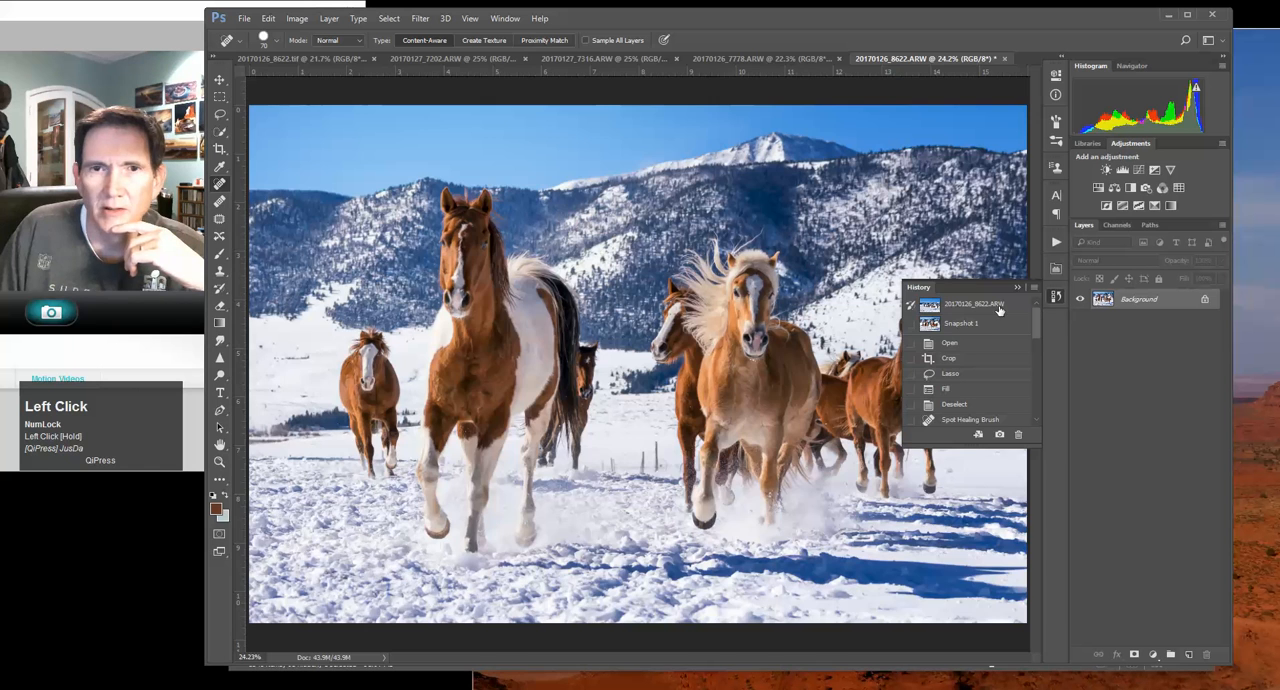
click(998, 307)
click(995, 325)
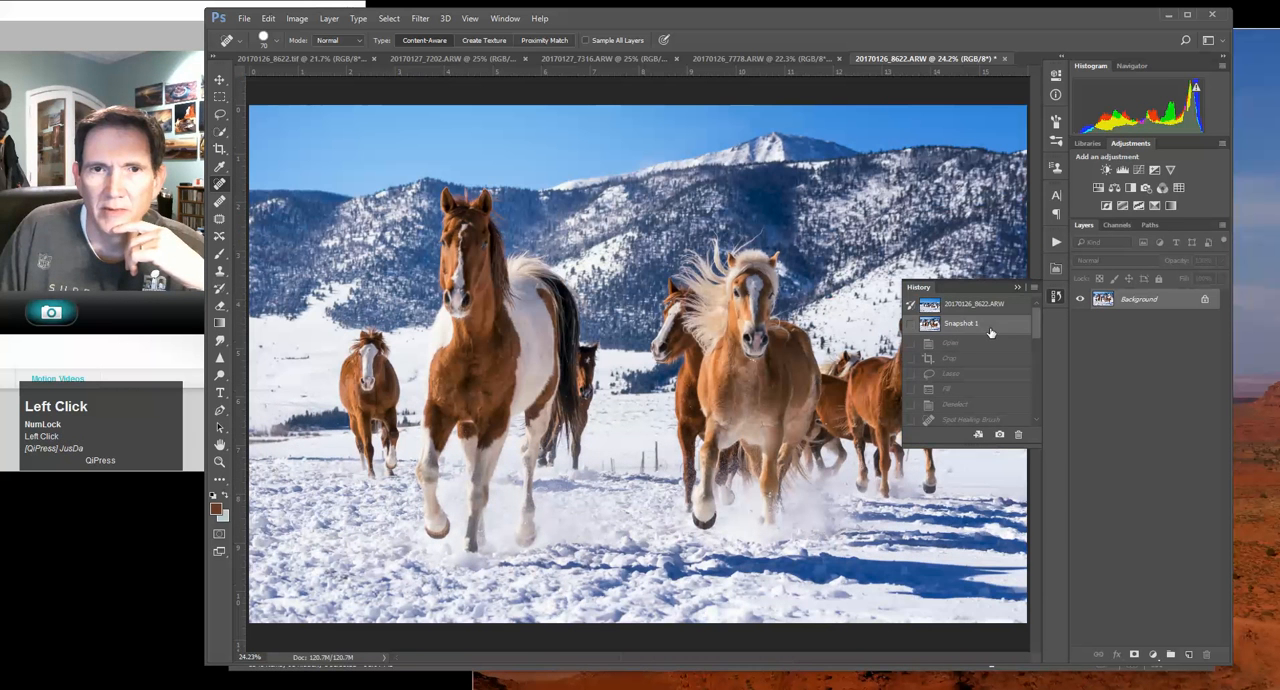
drag(1037, 329, 1039, 406)
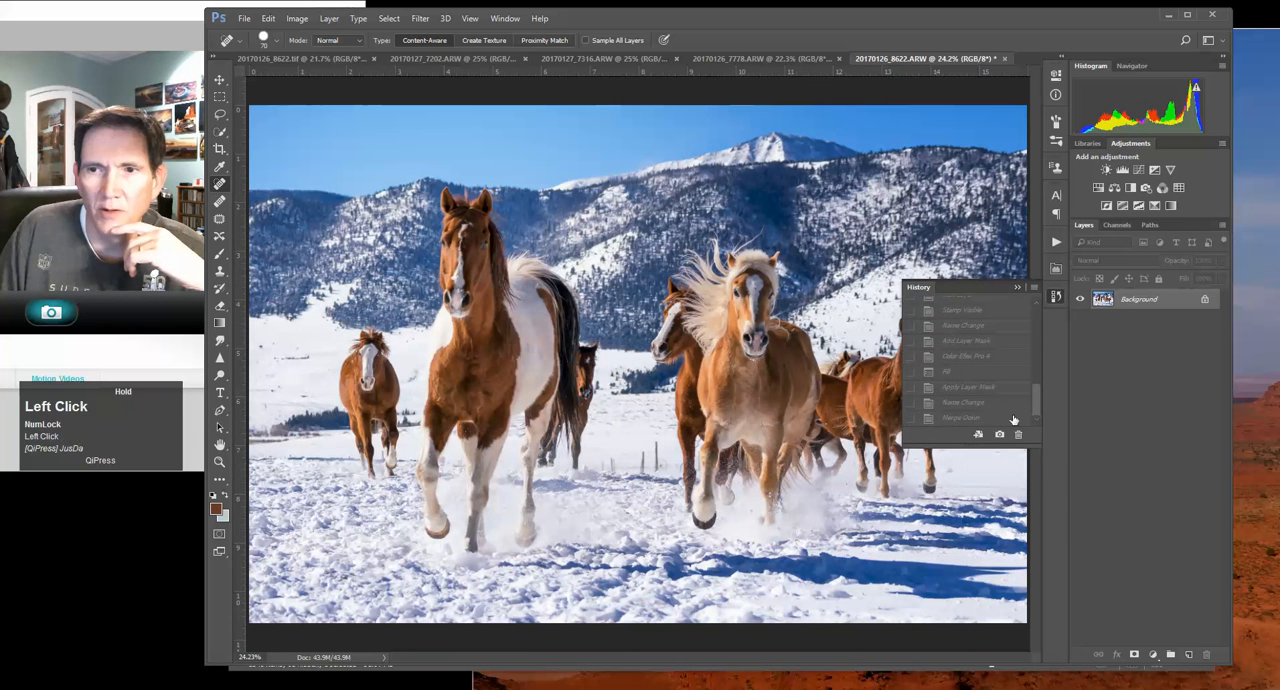
click(1013, 419)
click(1017, 287)
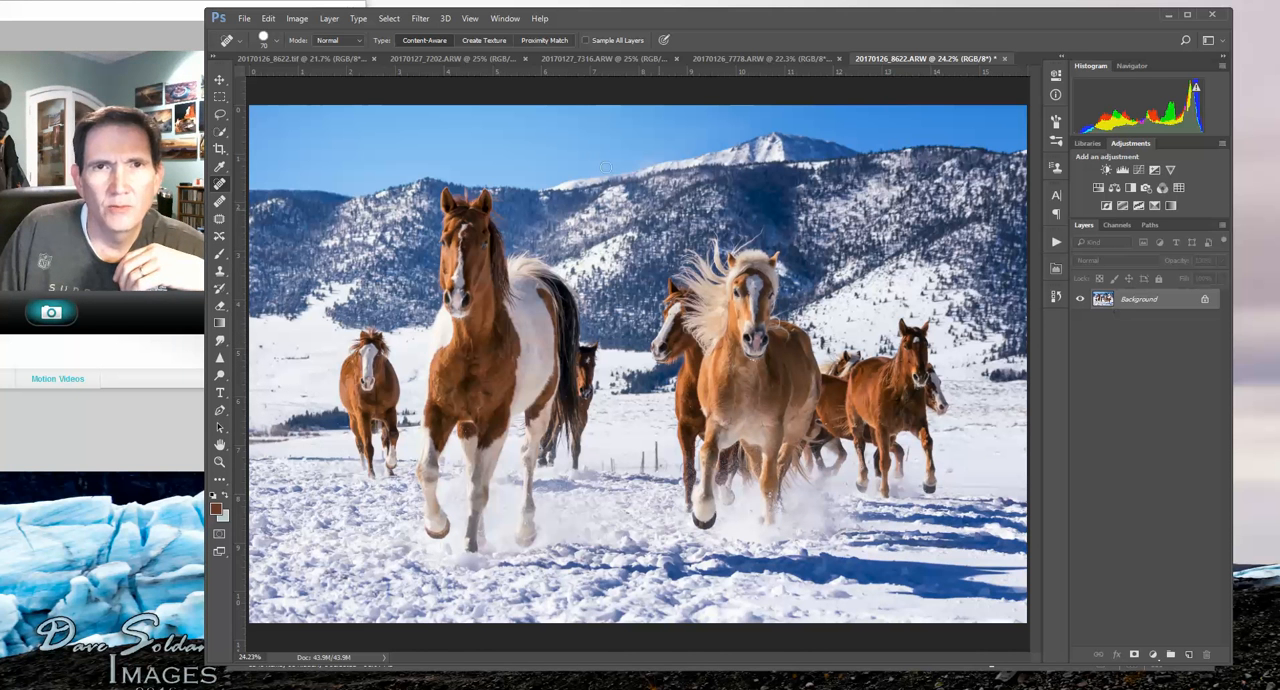
Apply the Camera Raw Filter to the photo with Highlights at -17 and Whites at -12.
click(420, 18)
click(432, 96)
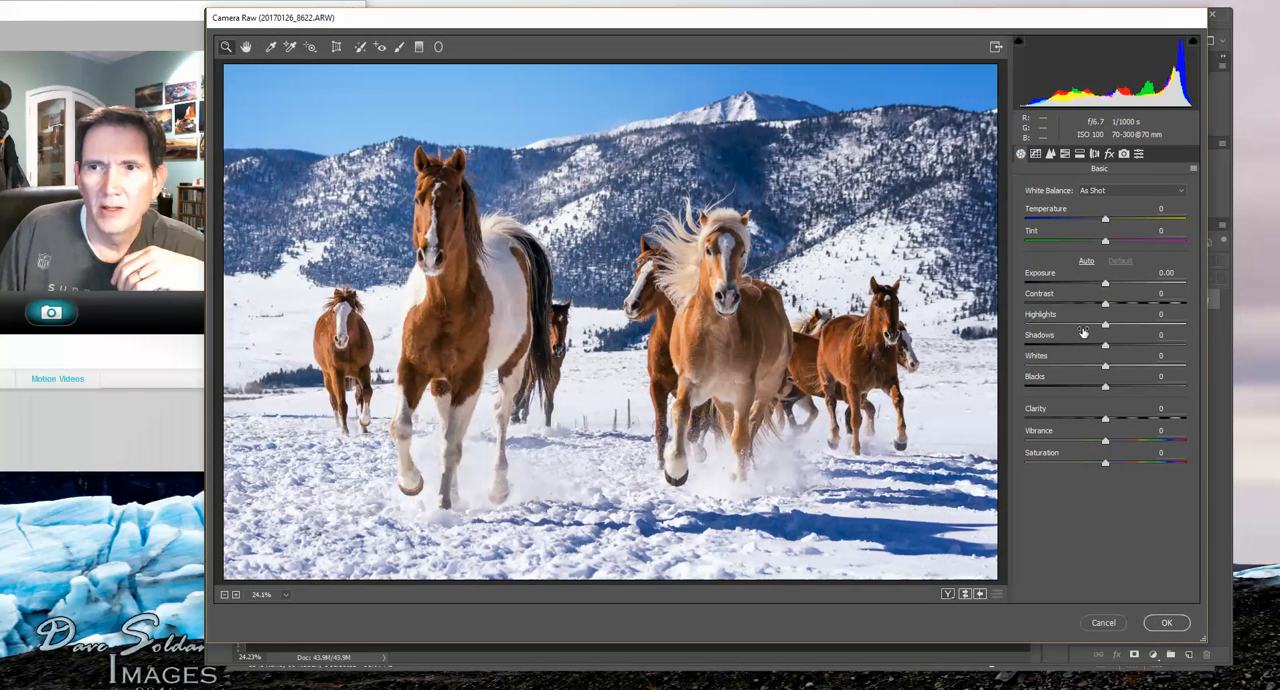
drag(1105, 328, 1094, 366)
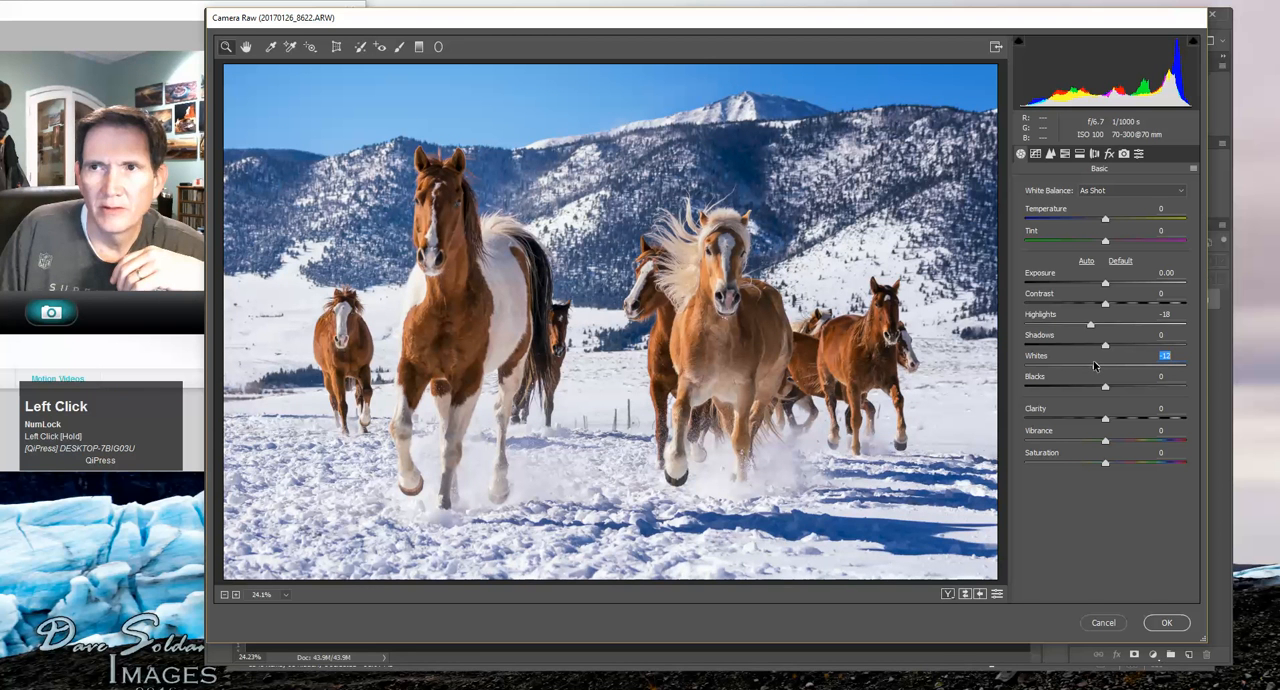
click(1098, 326)
drag(1100, 329, 1094, 369)
click(1166, 622)
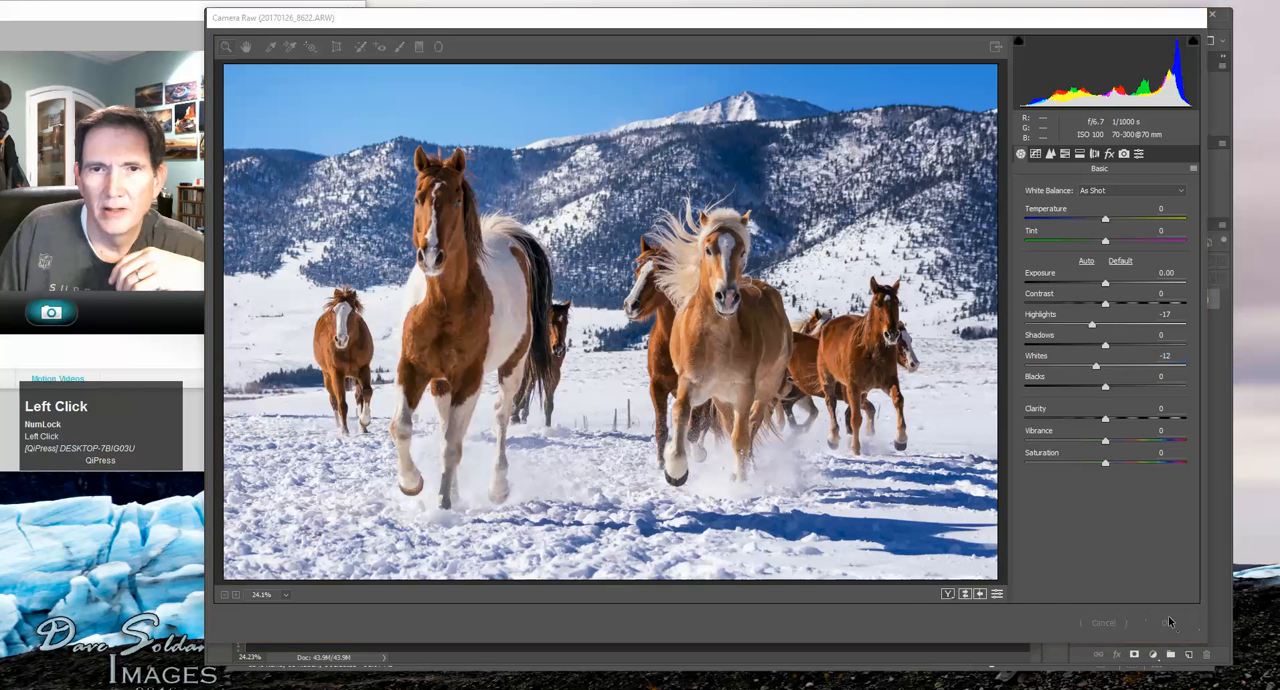
Compare the photo before and after the Camera Raw Filter using its history states, ending on the filtered version.
click(1056, 297)
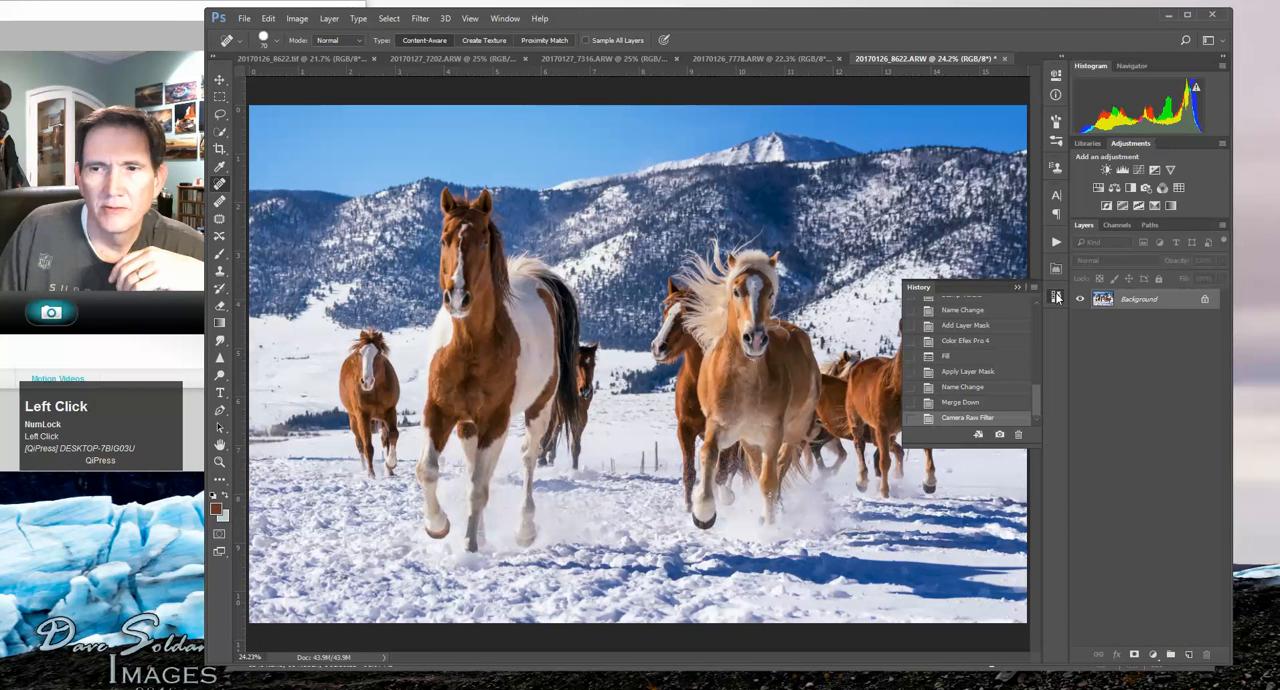
click(965, 403)
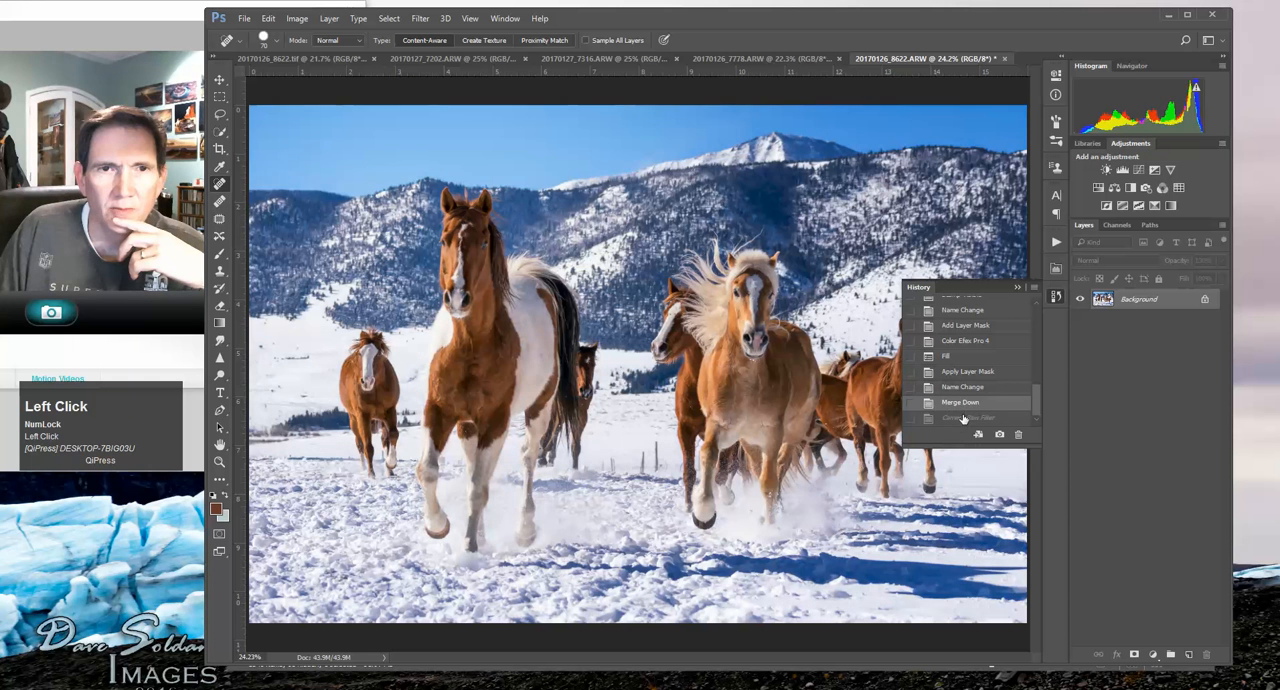
click(961, 420)
click(960, 403)
click(960, 419)
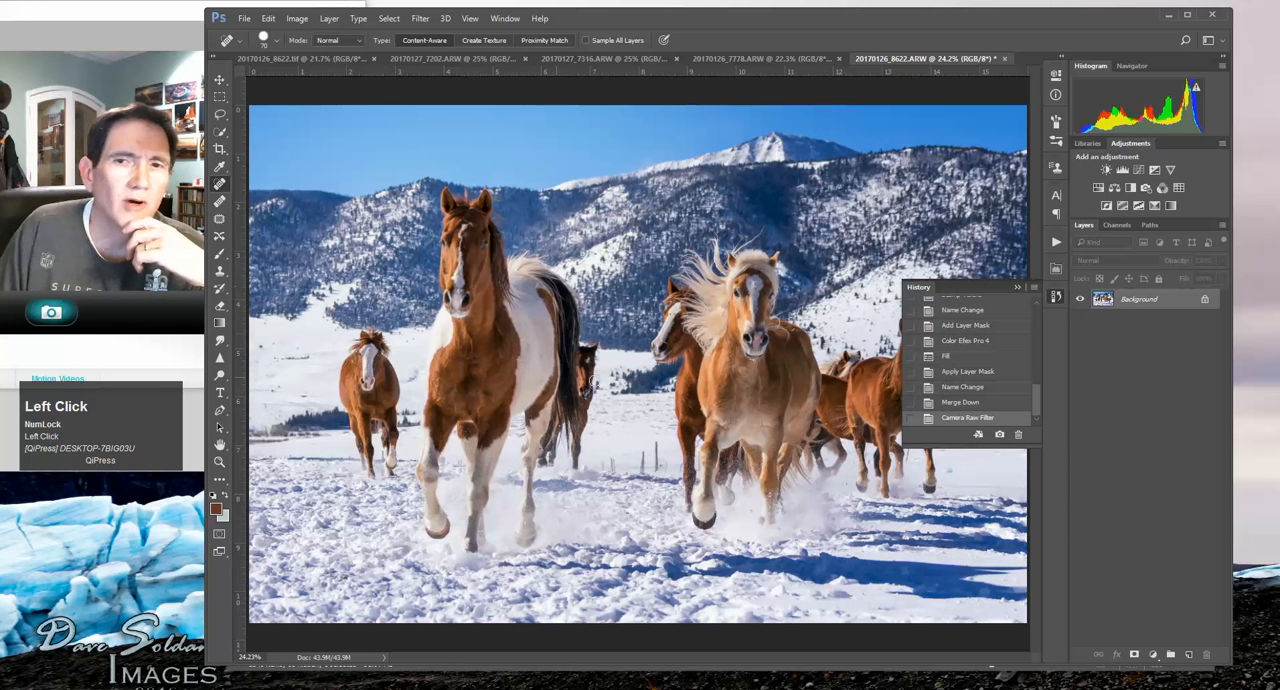
click(1017, 287)
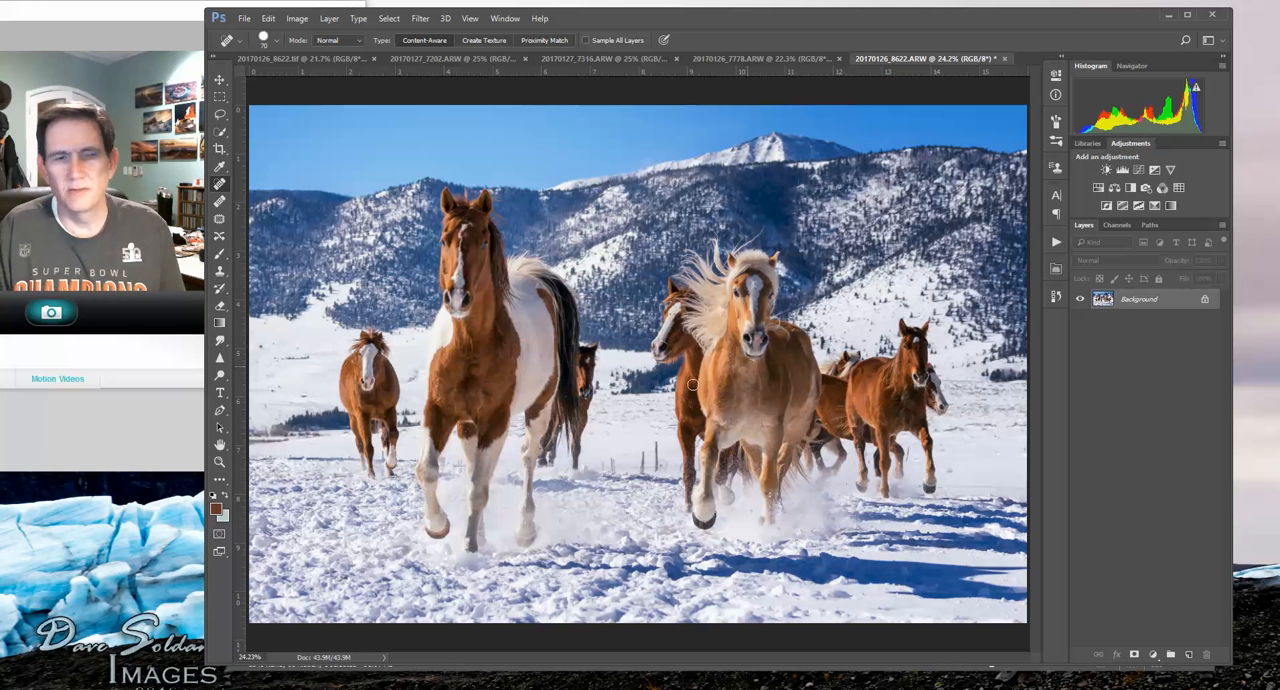
Try to remove the white specks under the blond horse's chin with a small Spot Healing Brush, and revert to the Camera Raw Filter state.
click(219, 462)
drag(792, 382, 774, 414)
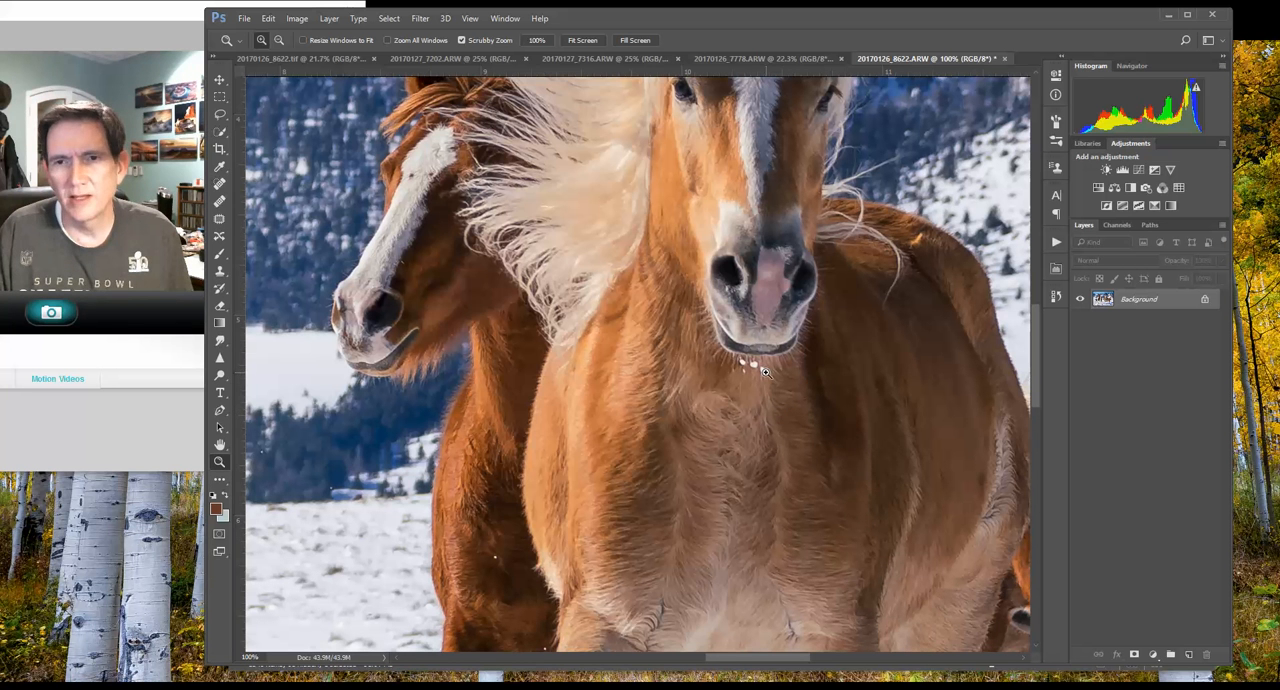
click(218, 185)
key(bracketleft)
key(bracketleft)
key(bracketleft)
key(bracketleft)
key(bracketleft)
key(bracketleft)
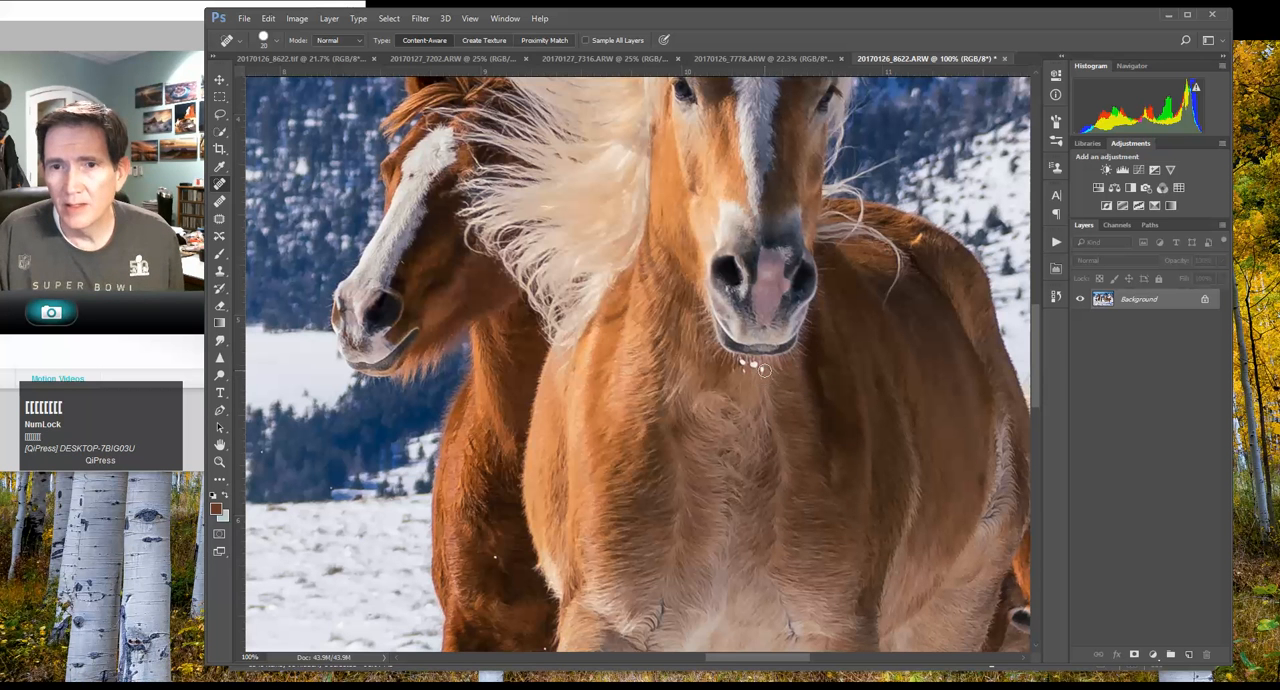
click(762, 369)
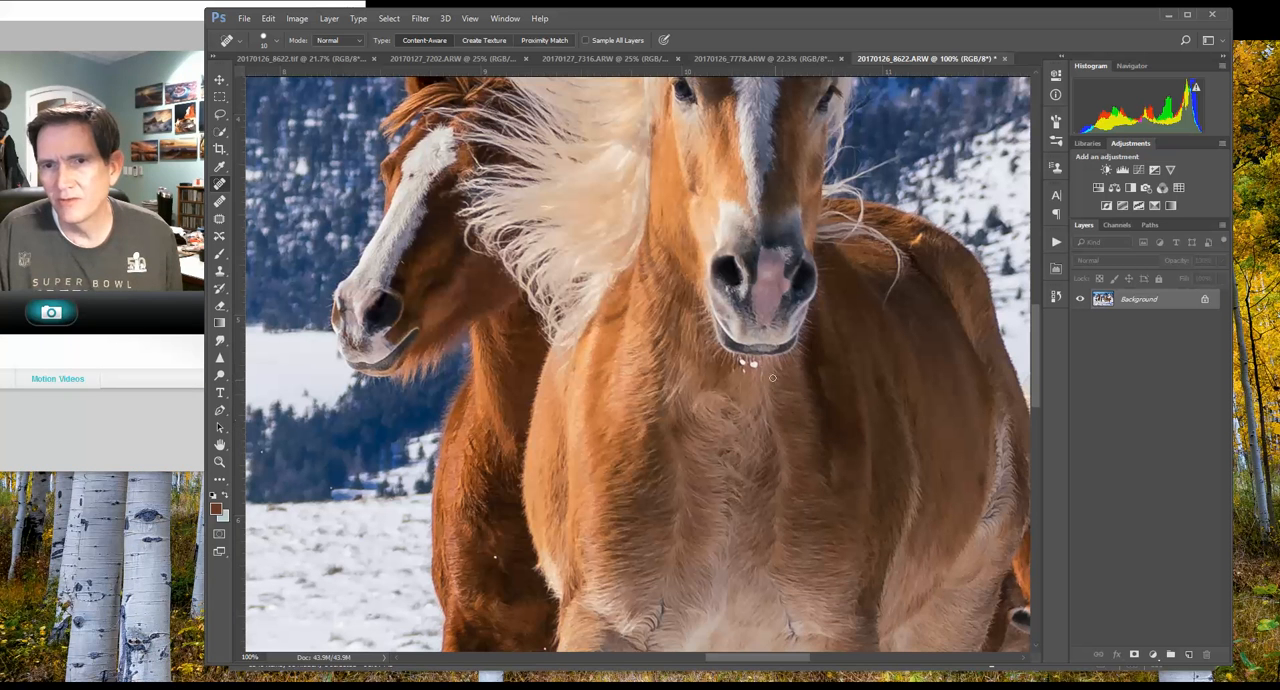
click(1056, 298)
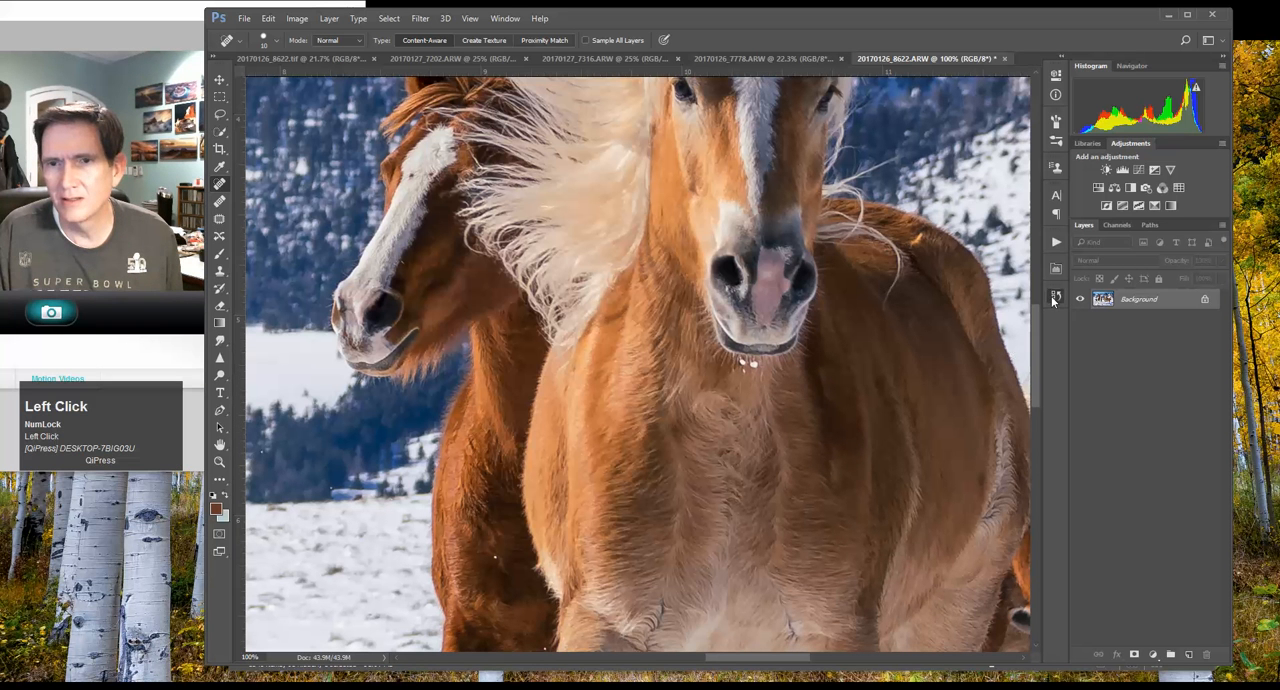
click(966, 390)
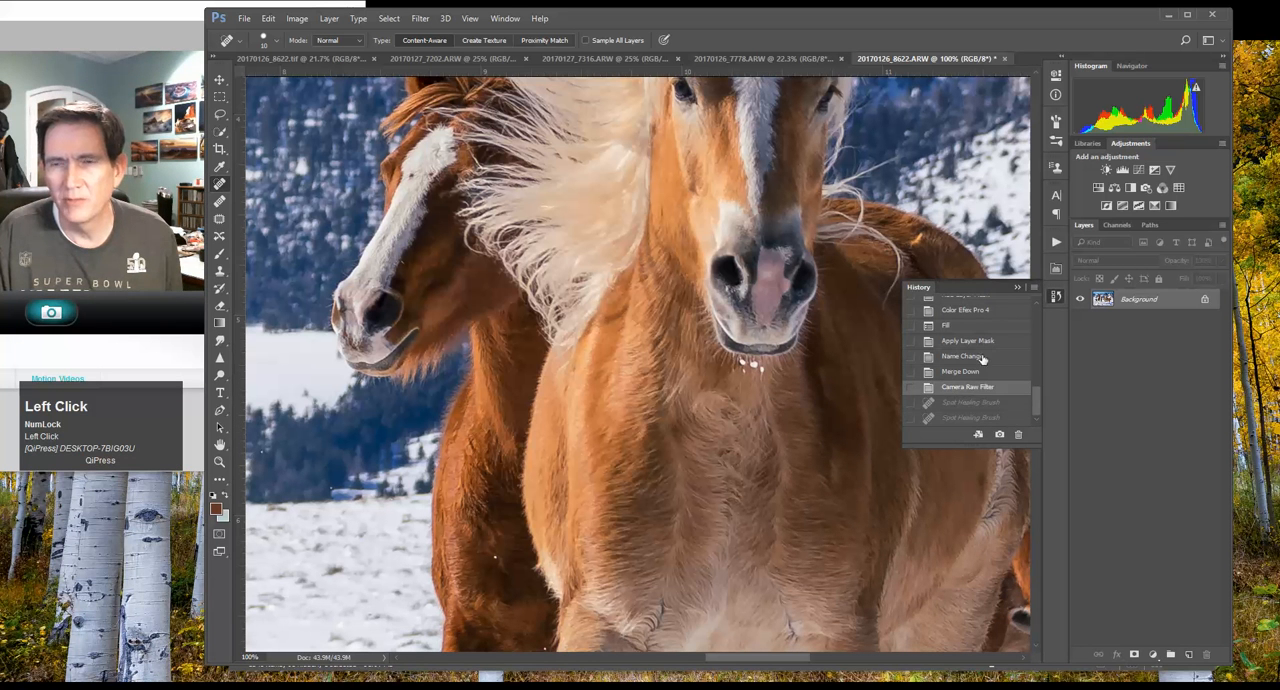
click(1017, 288)
Remove the white specks under the blond horse's chin one by one, using the Patch tool with clean coat nearby as the source.
click(220, 220)
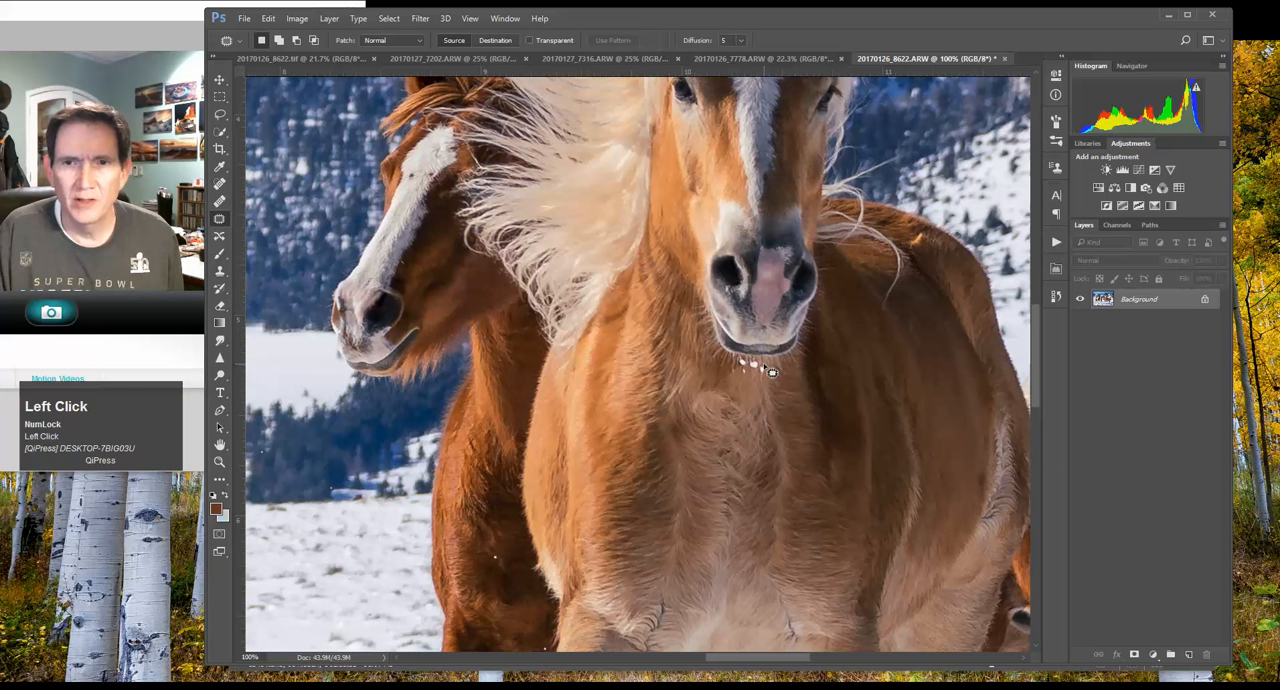
drag(769, 372, 766, 372)
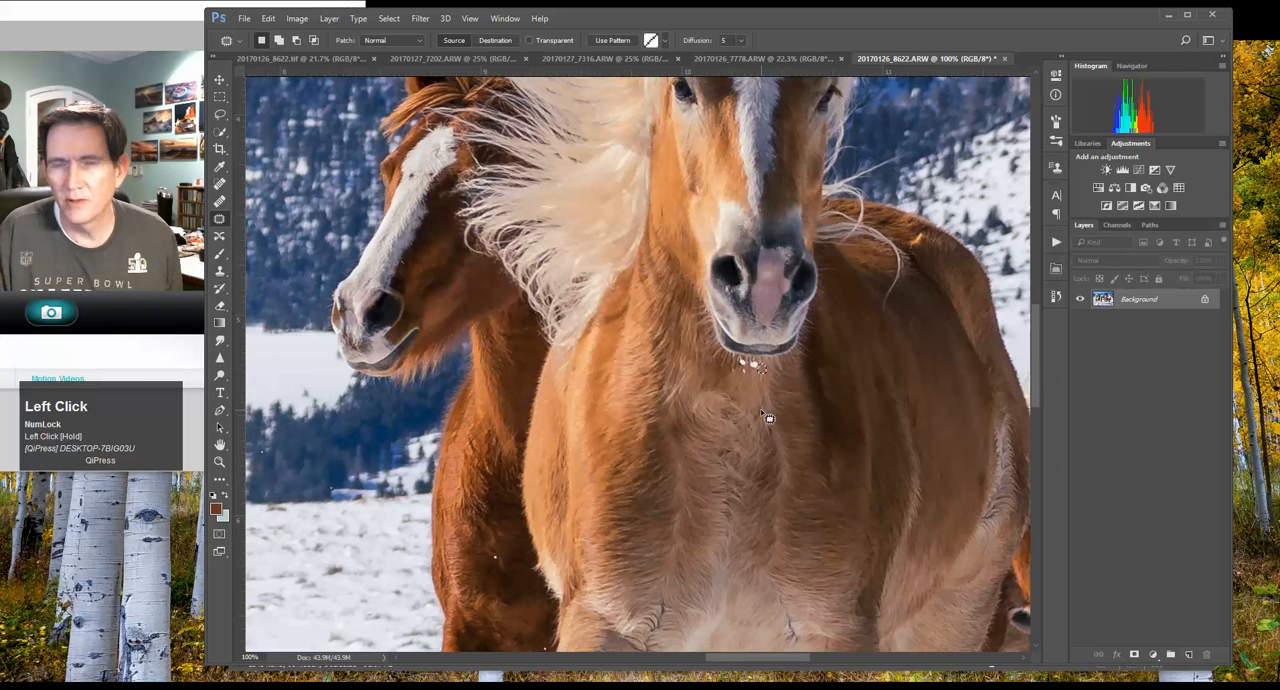
click(776, 372)
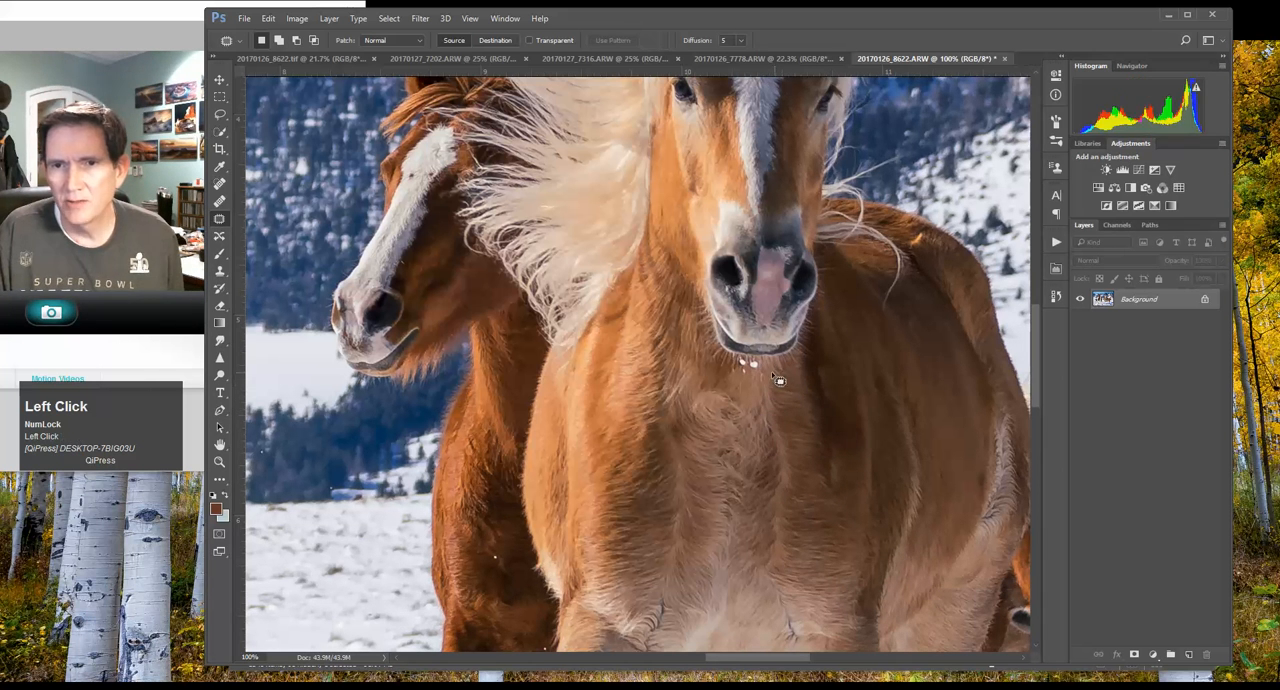
drag(769, 369, 757, 367)
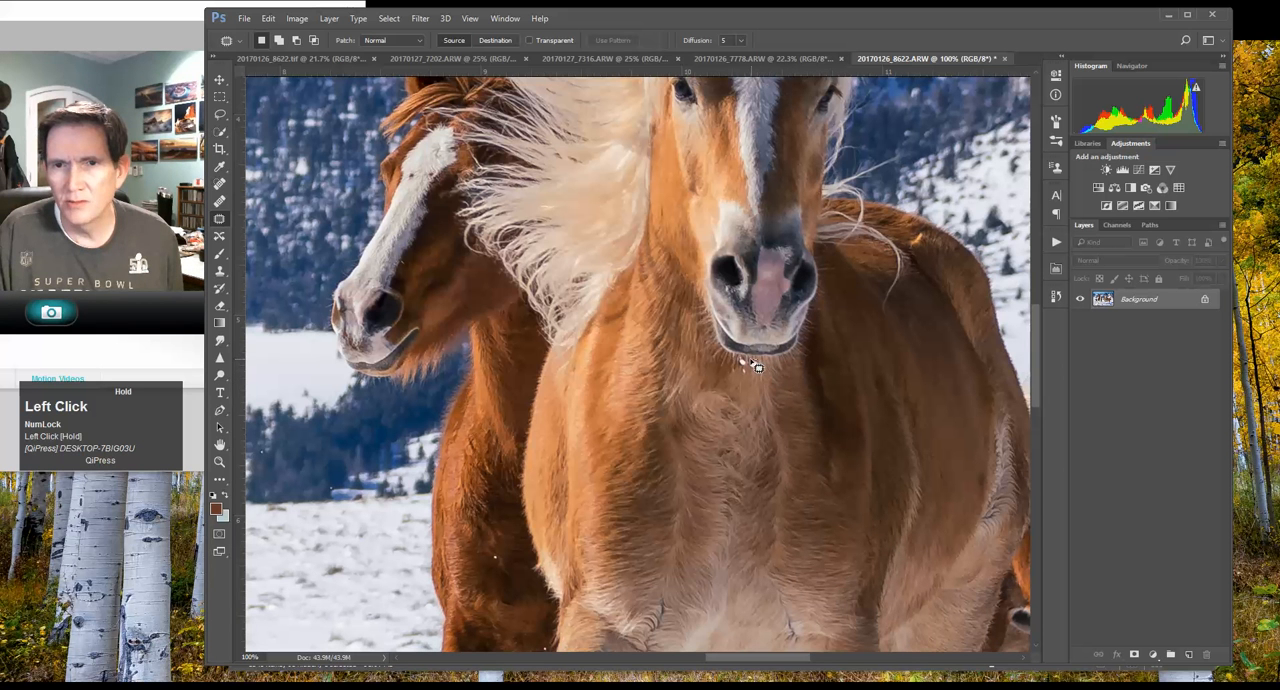
mouse_move(762, 374)
mouse_down()
mouse_move(754, 364)
mouse_move(772, 367)
mouse_up()
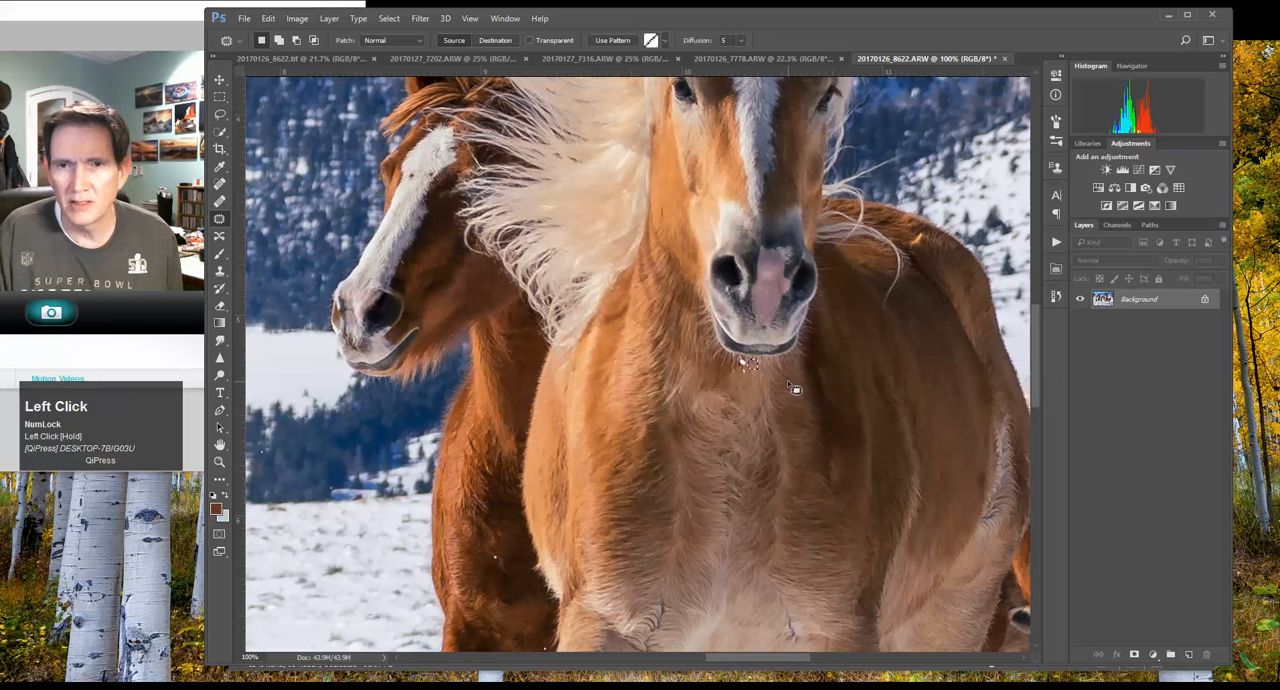
click(781, 374)
drag(745, 366, 743, 367)
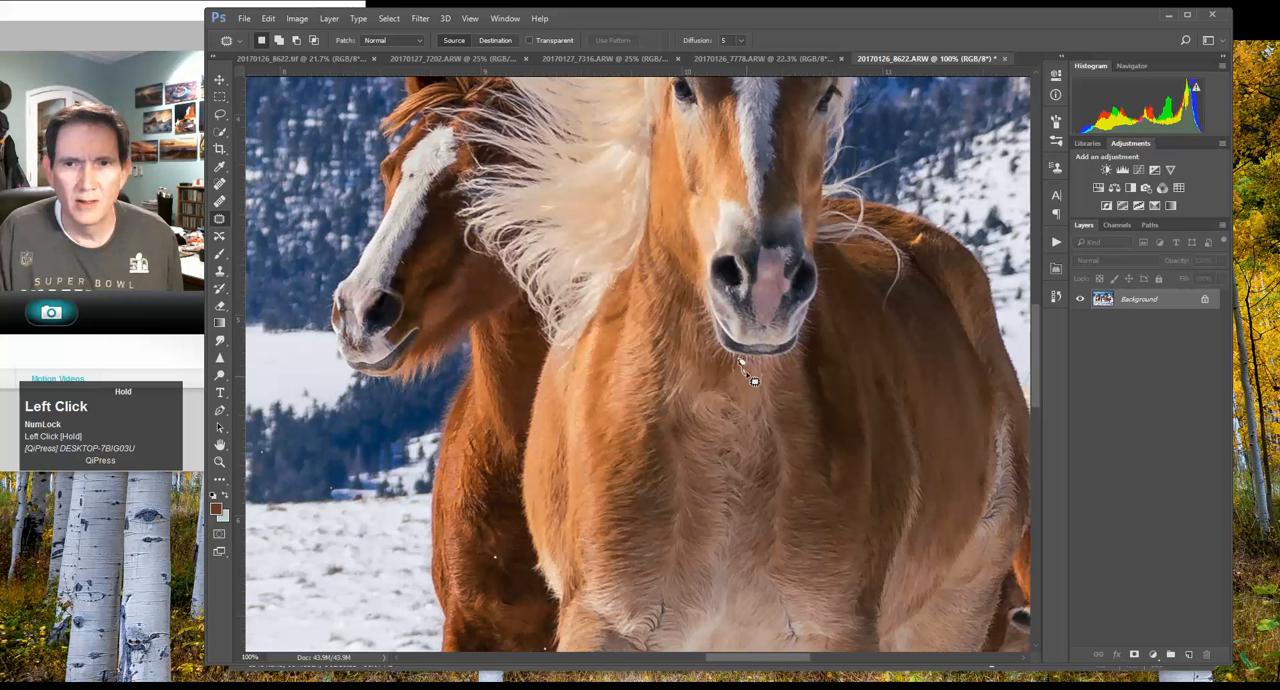
drag(746, 365, 763, 371)
click(795, 378)
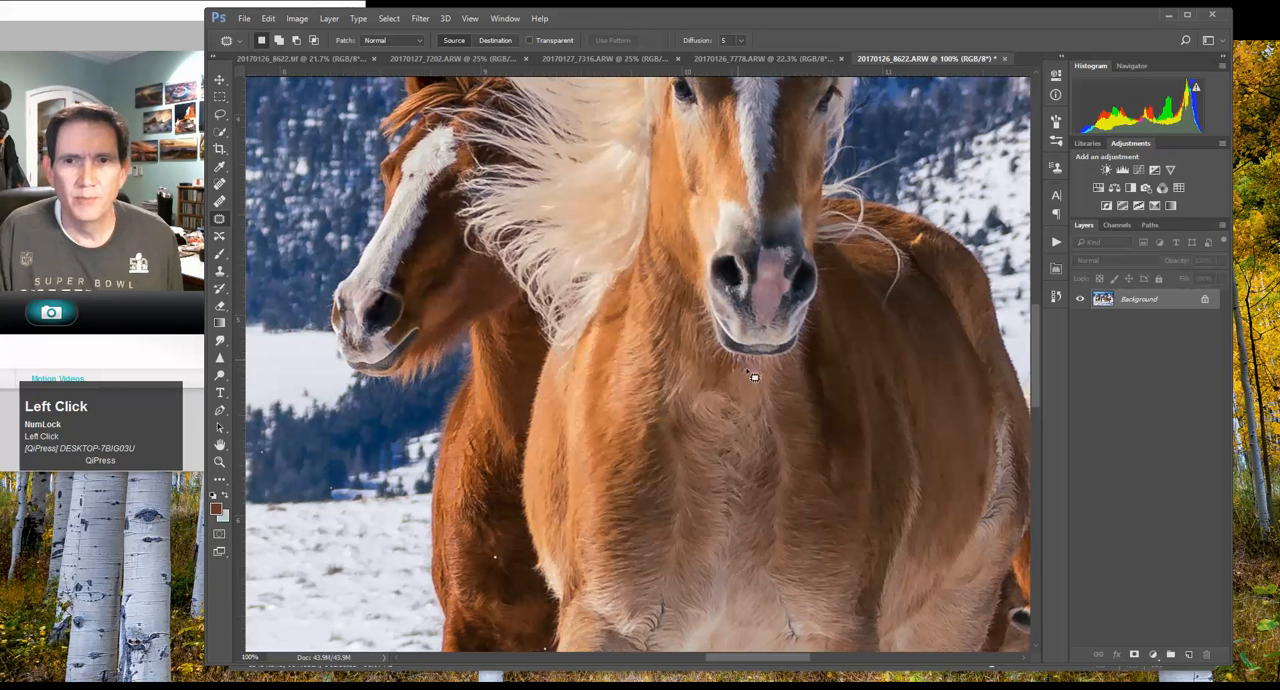
Set up the Clone Stamp at 88% opacity and 86% flow for retouching the brown-and-white lead horse's face.
click(219, 461)
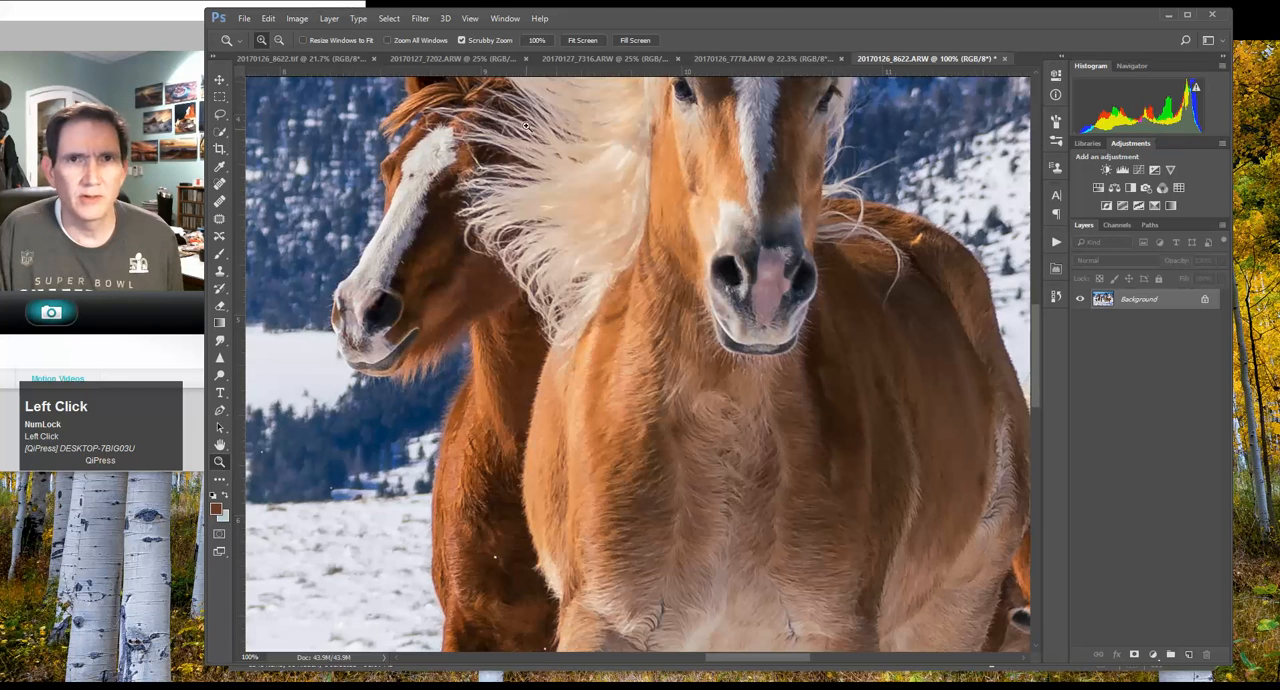
click(580, 42)
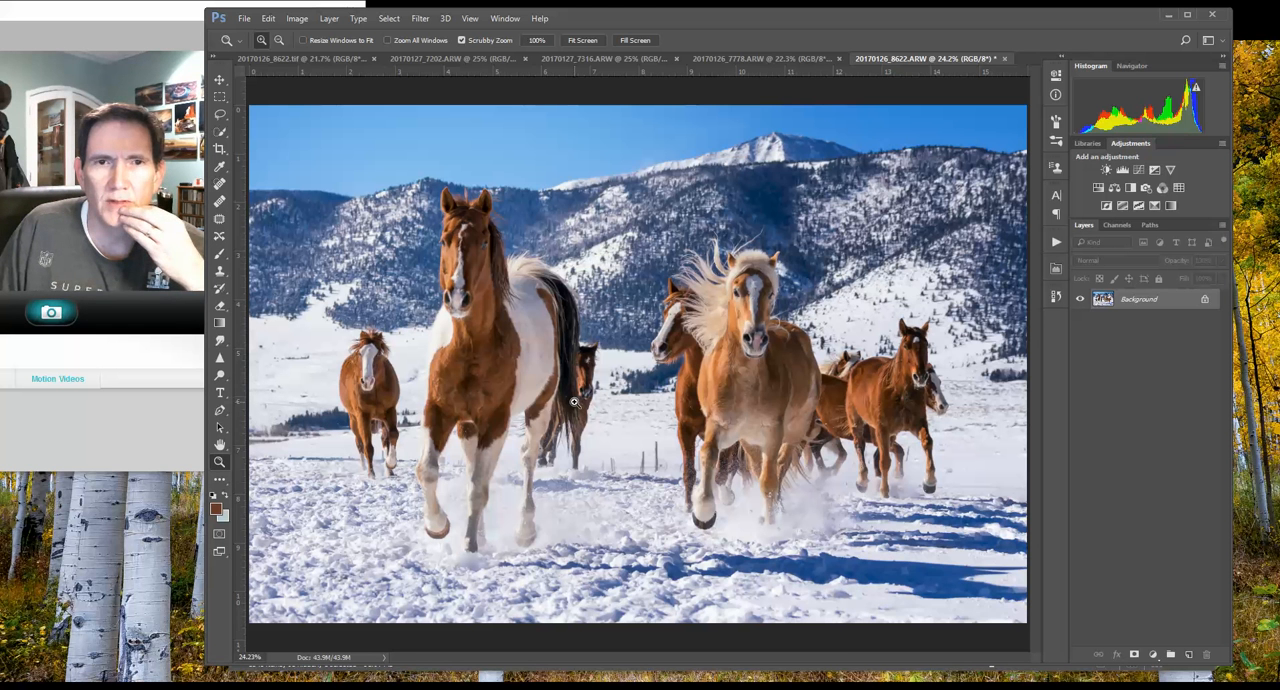
click(456, 242)
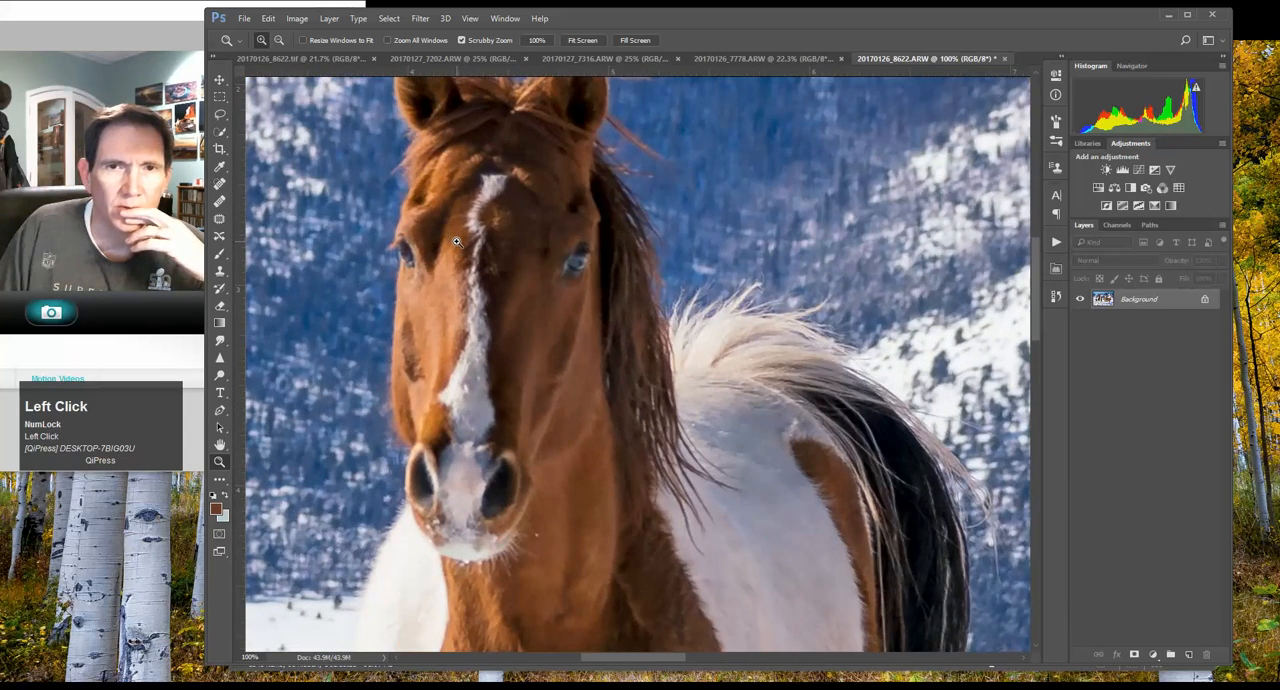
drag(644, 664, 606, 662)
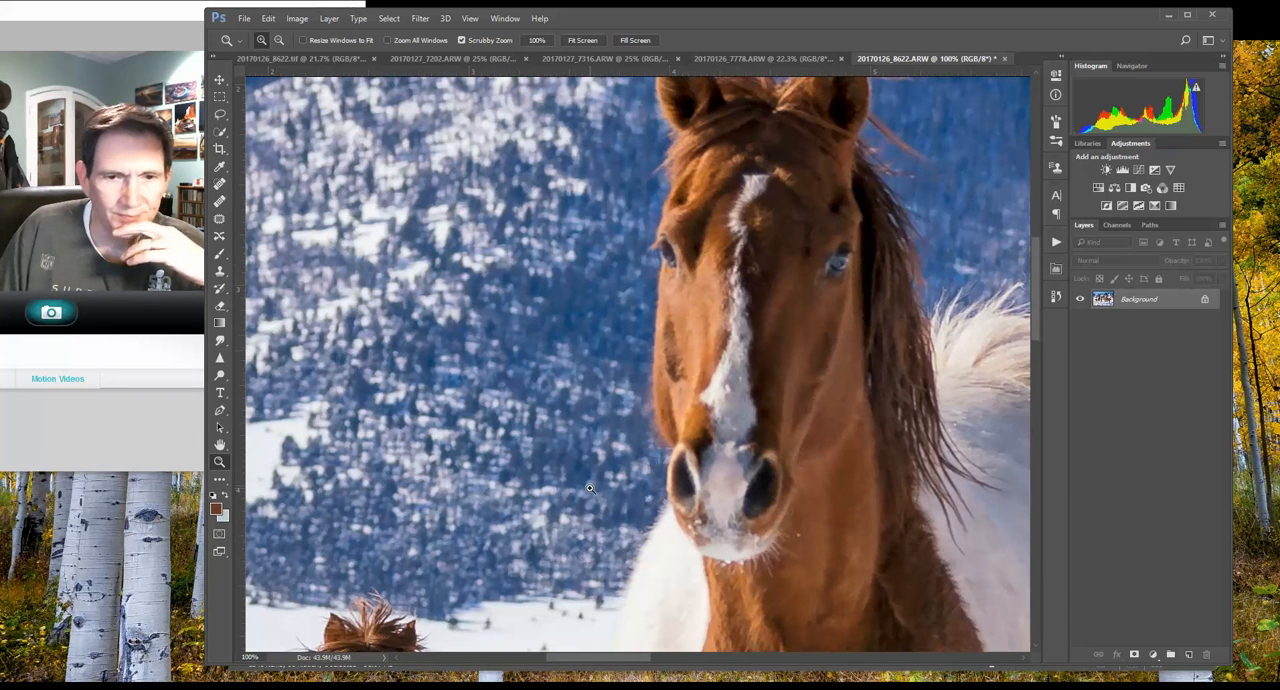
click(220, 272)
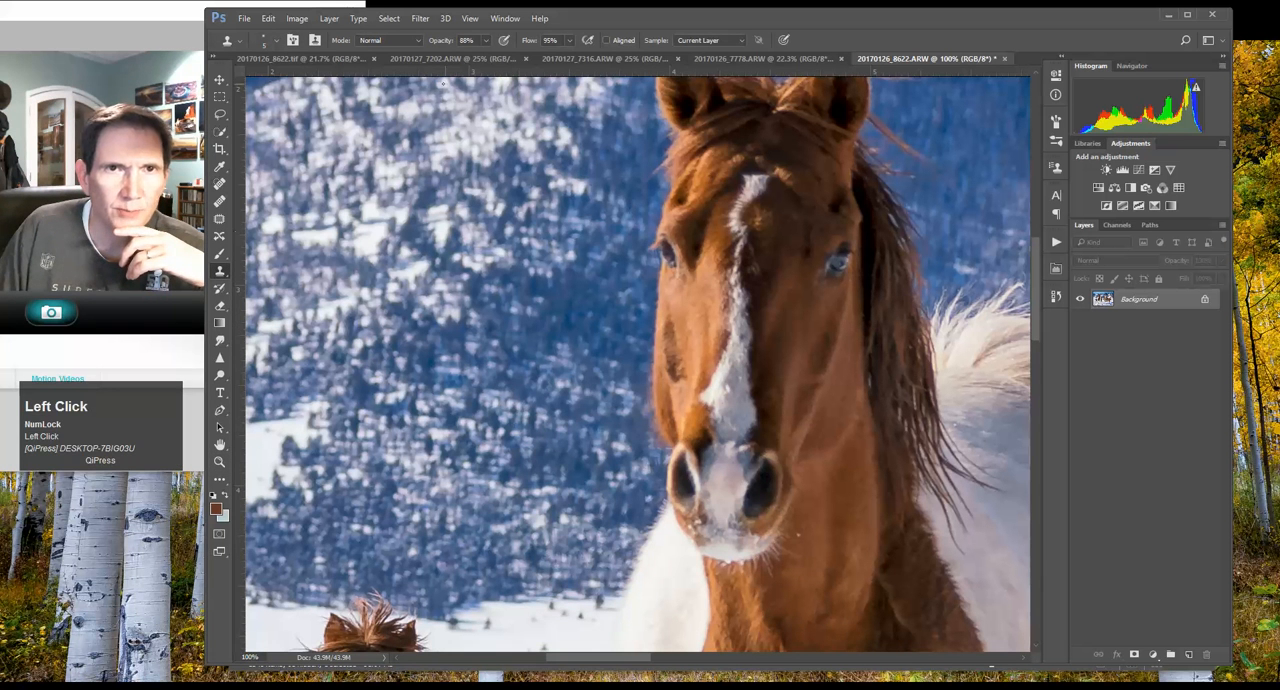
click(486, 41)
drag(486, 60, 488, 60)
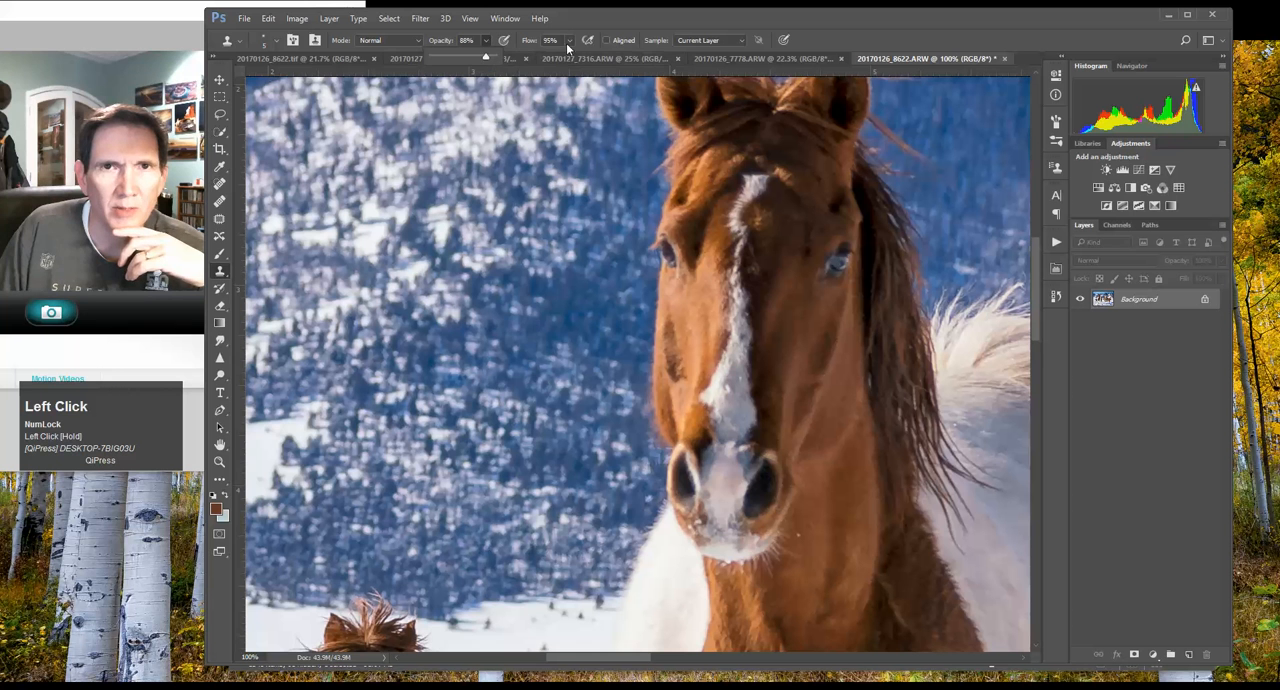
click(570, 42)
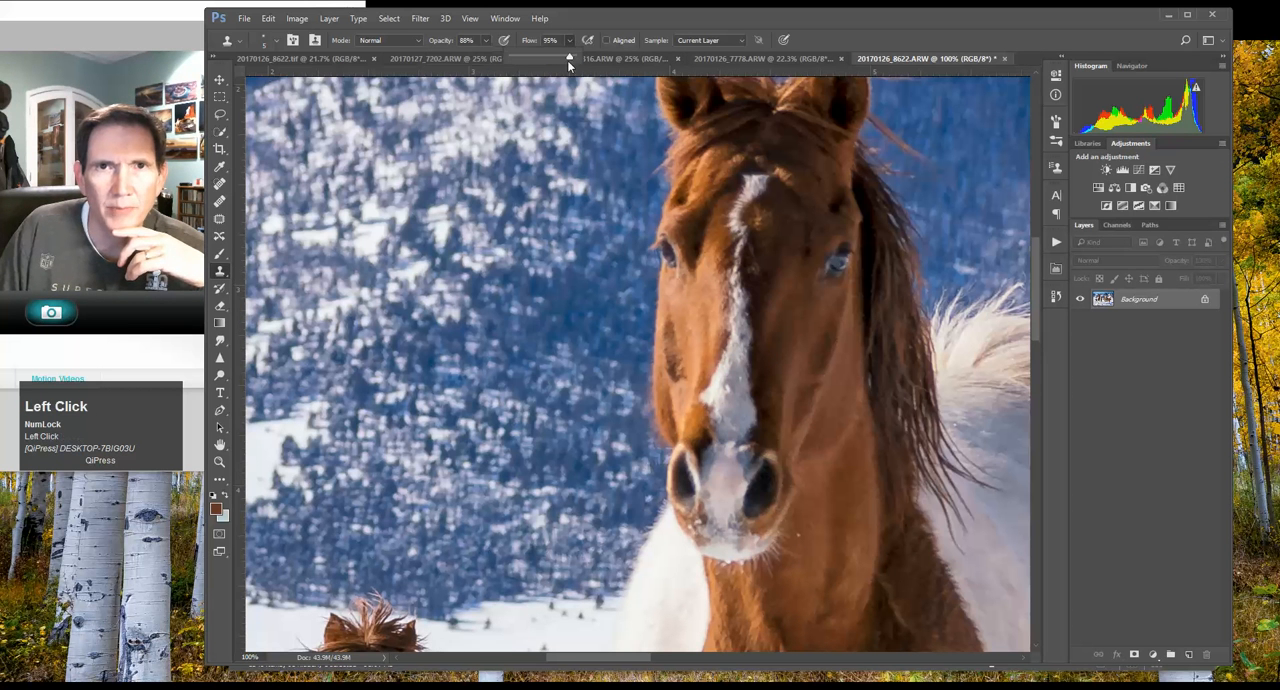
drag(568, 60, 564, 59)
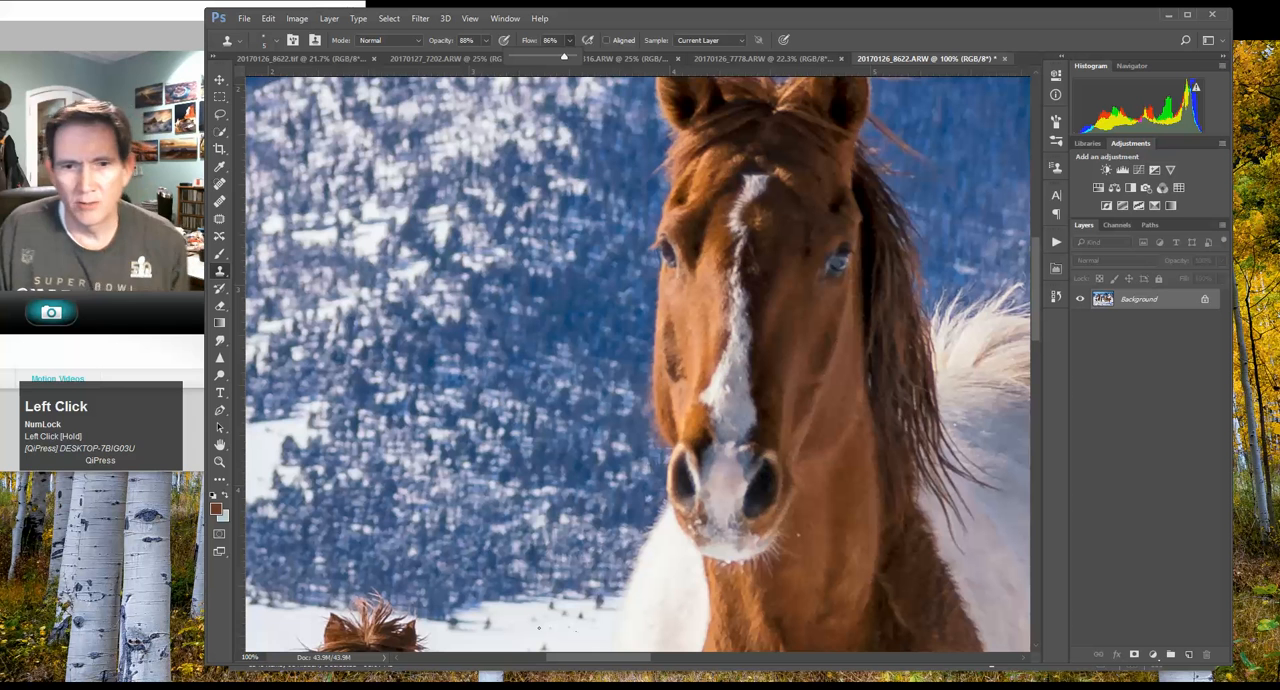
Sample white snow with a 9 px Clone Stamp and paint a small catchlight in the lead horse's darker eye.
key(bracketright)
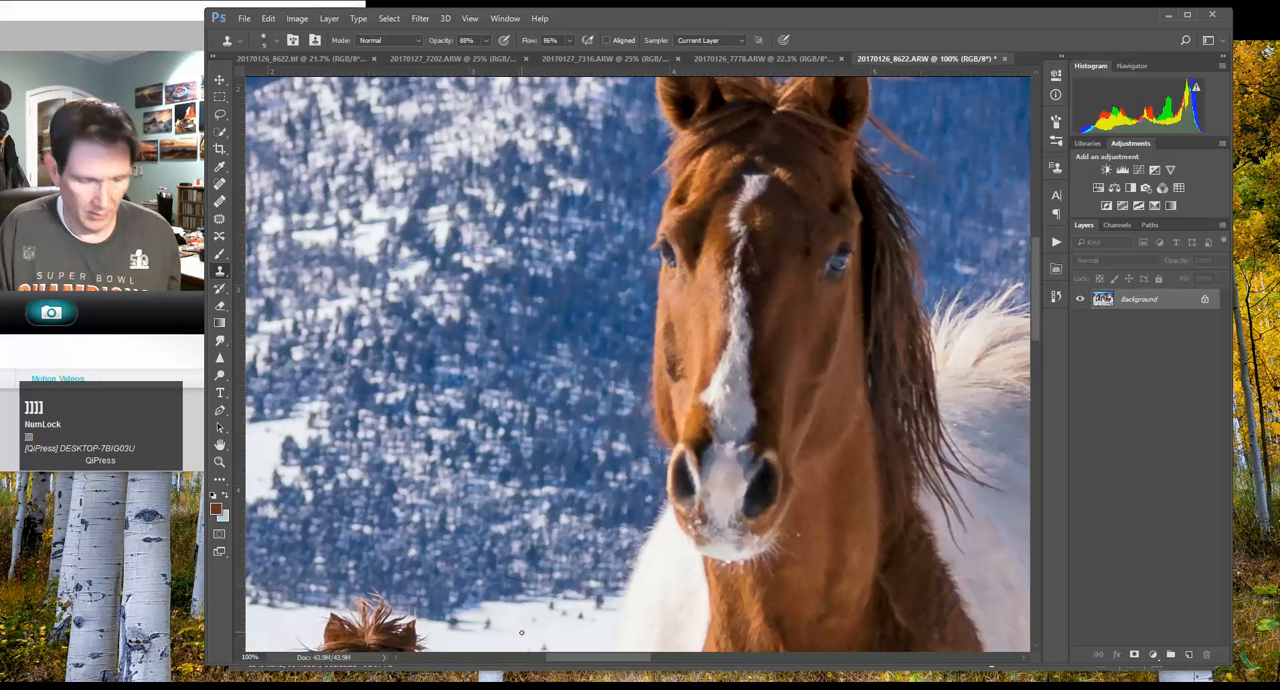
alt+click(520, 634)
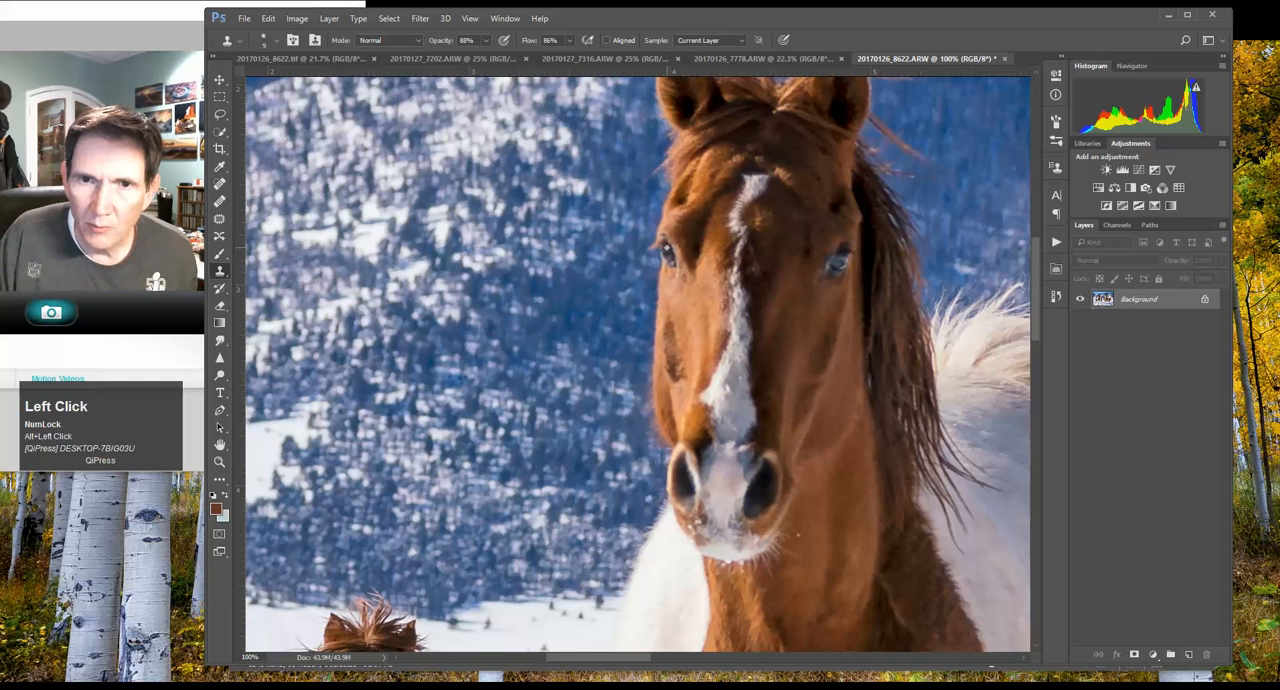
drag(666, 249, 666, 249)
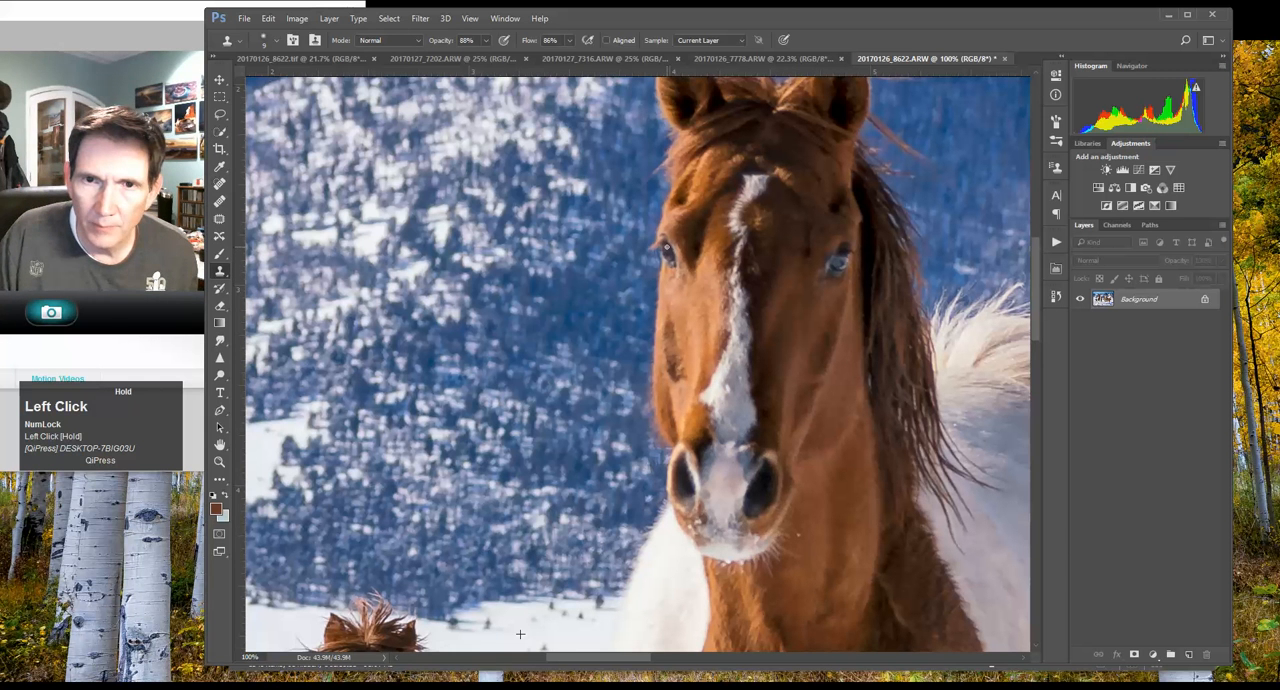
Touch up the lead horse's eye catchlight with the Clone Stamp and compare the image with and without that history state.
drag(674, 253, 675, 256)
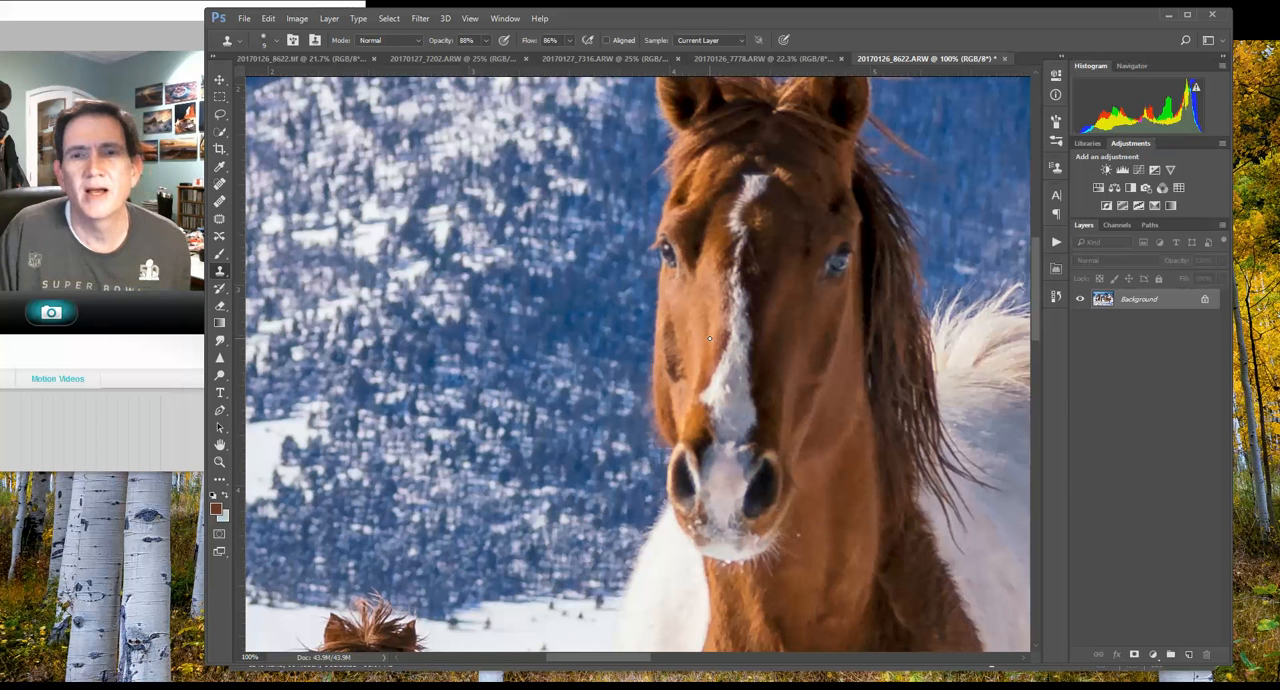
click(1056, 296)
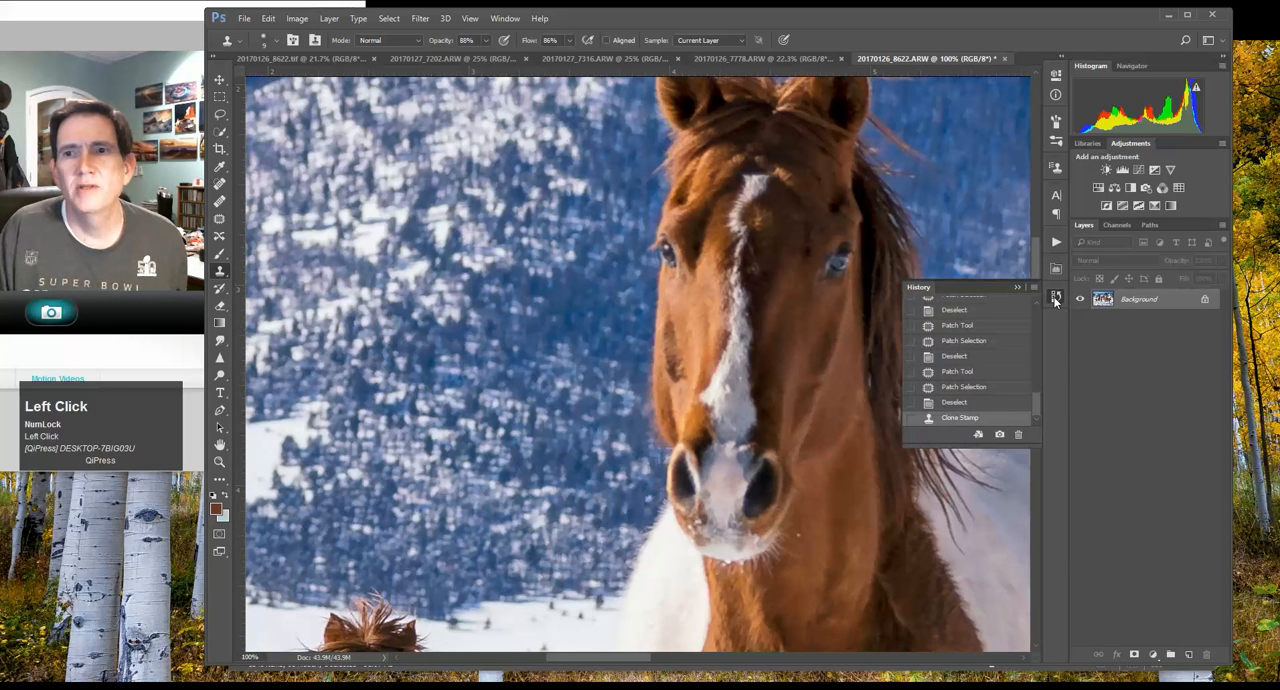
click(995, 404)
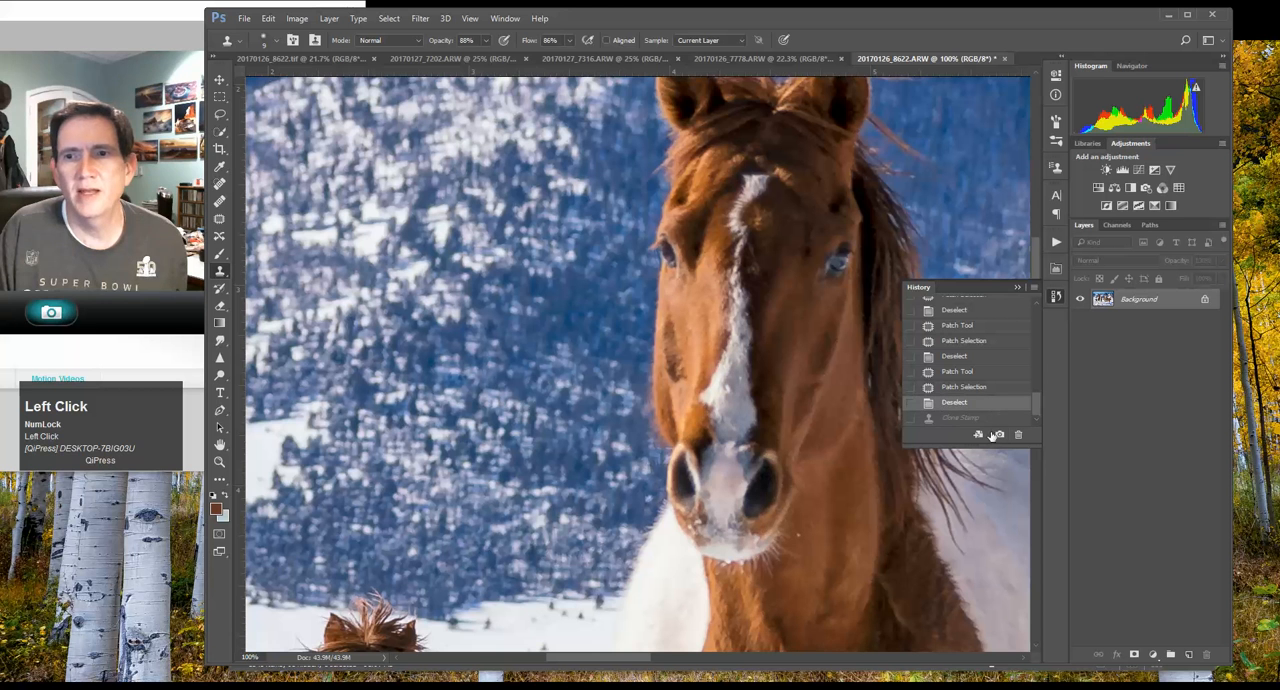
click(990, 419)
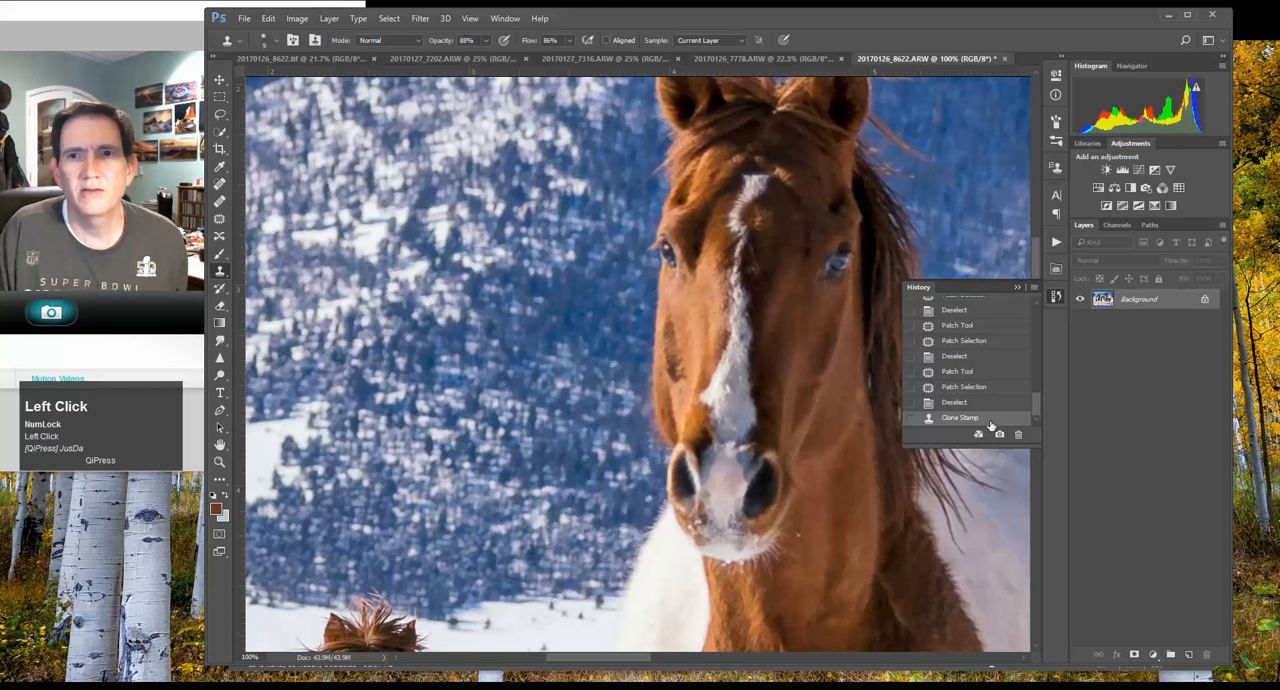
click(1017, 288)
Sample white snow with the Clone Stamp and dab a small catchlight into the blond horse's darker, well-visible eye beside the mane.
drag(632, 657, 779, 662)
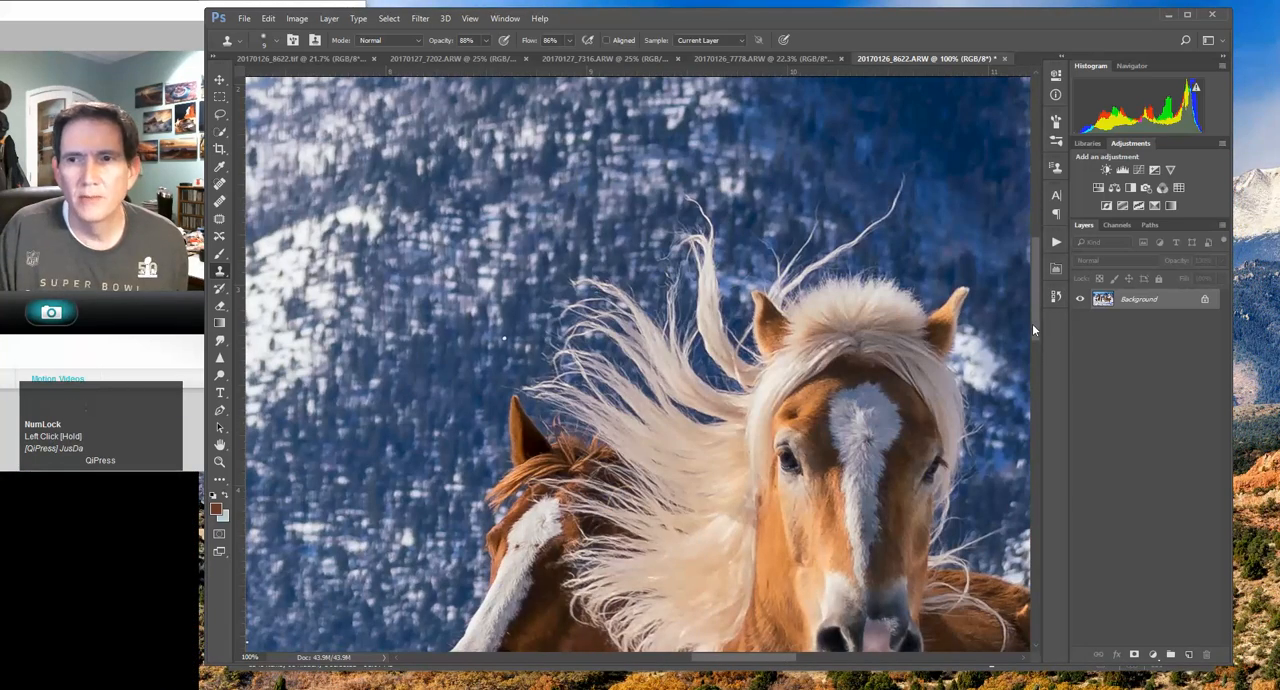
drag(1033, 326, 1034, 371)
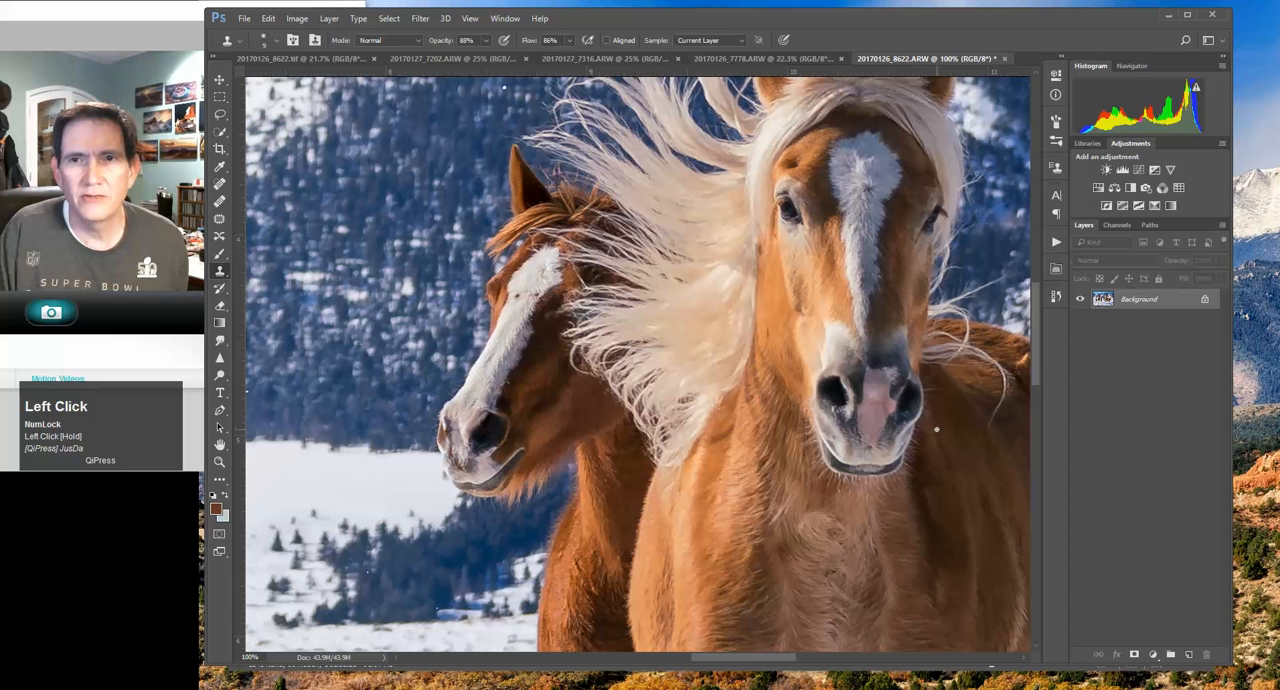
click(366, 487)
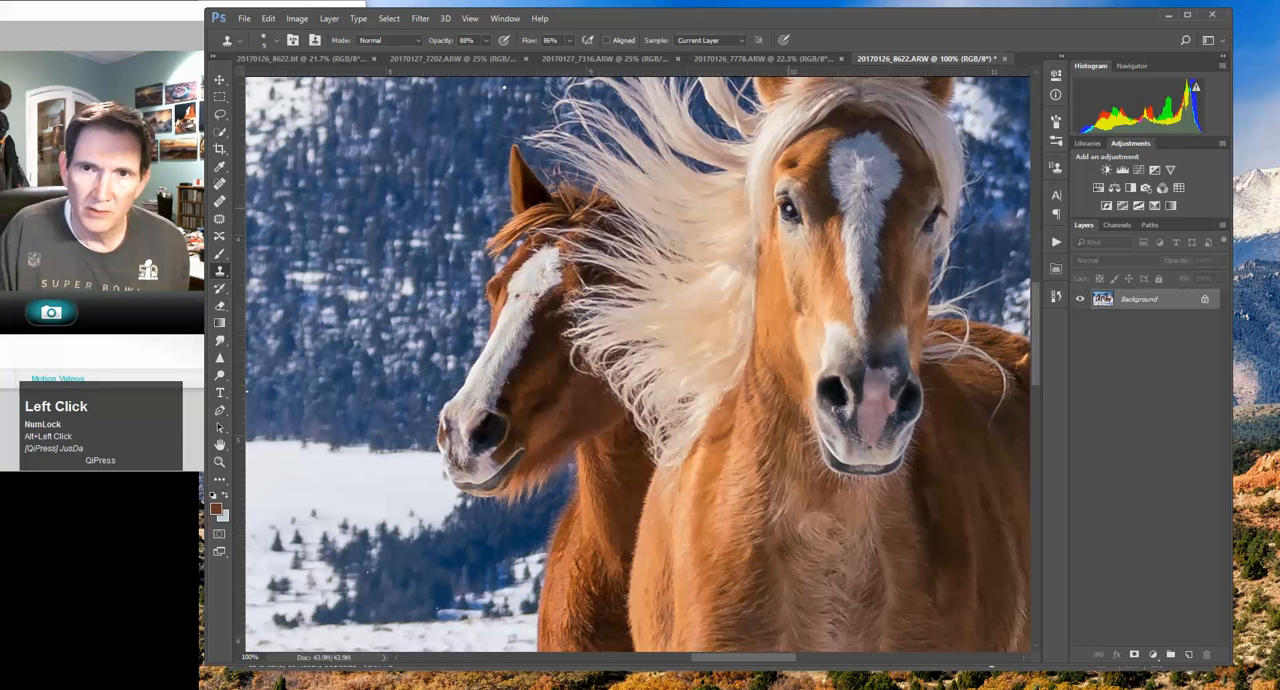
click(786, 205)
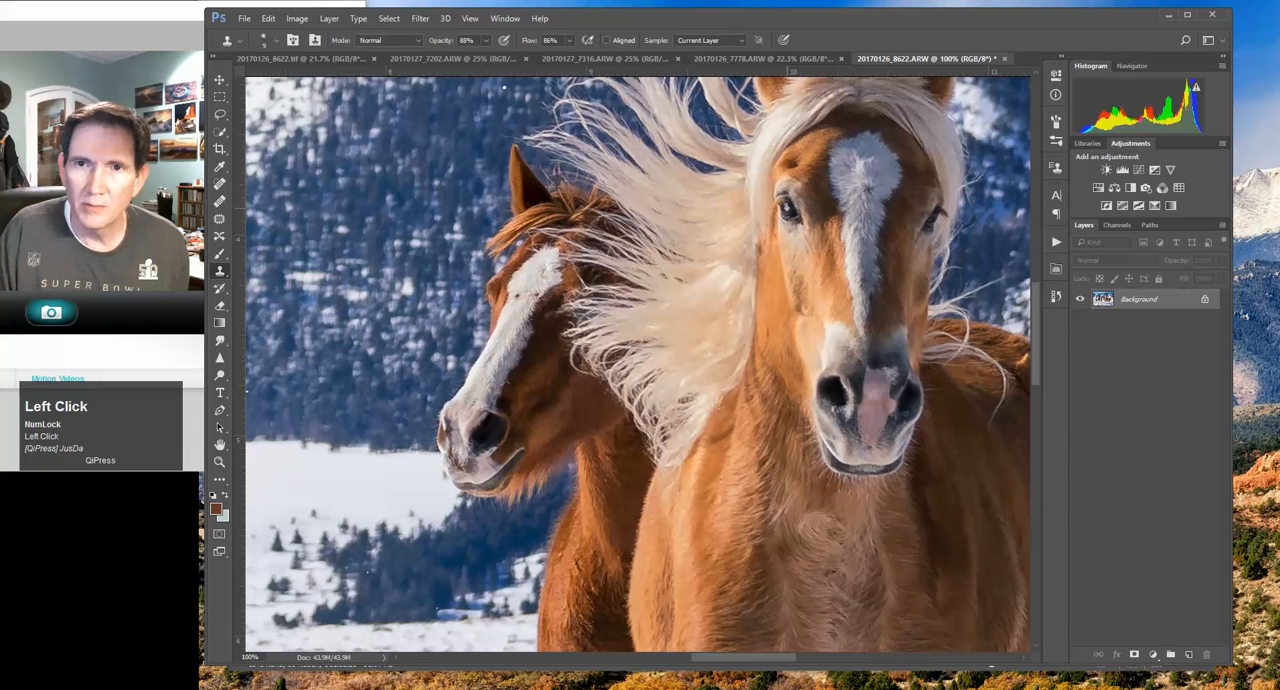
click(789, 207)
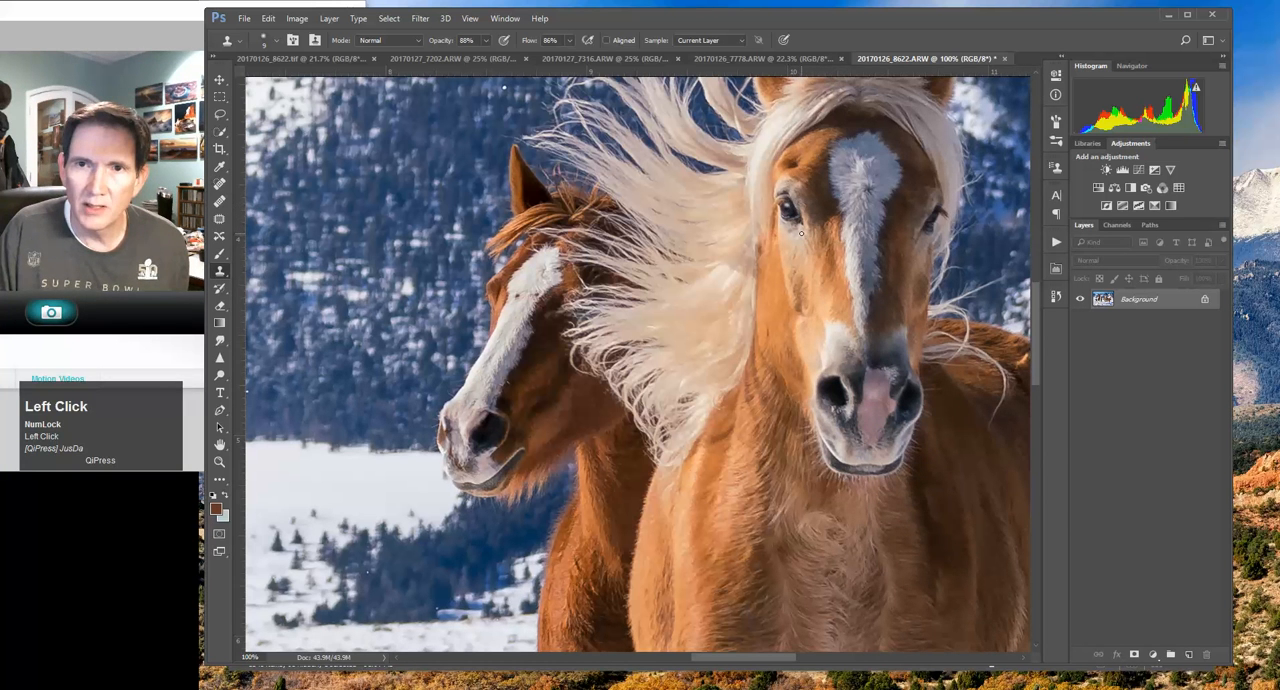
Fit the whole photo in view, launch Viveza 2 from the Nik Selective Tool, and add a control point on the lead horse's forehead.
key(z)
click(589, 40)
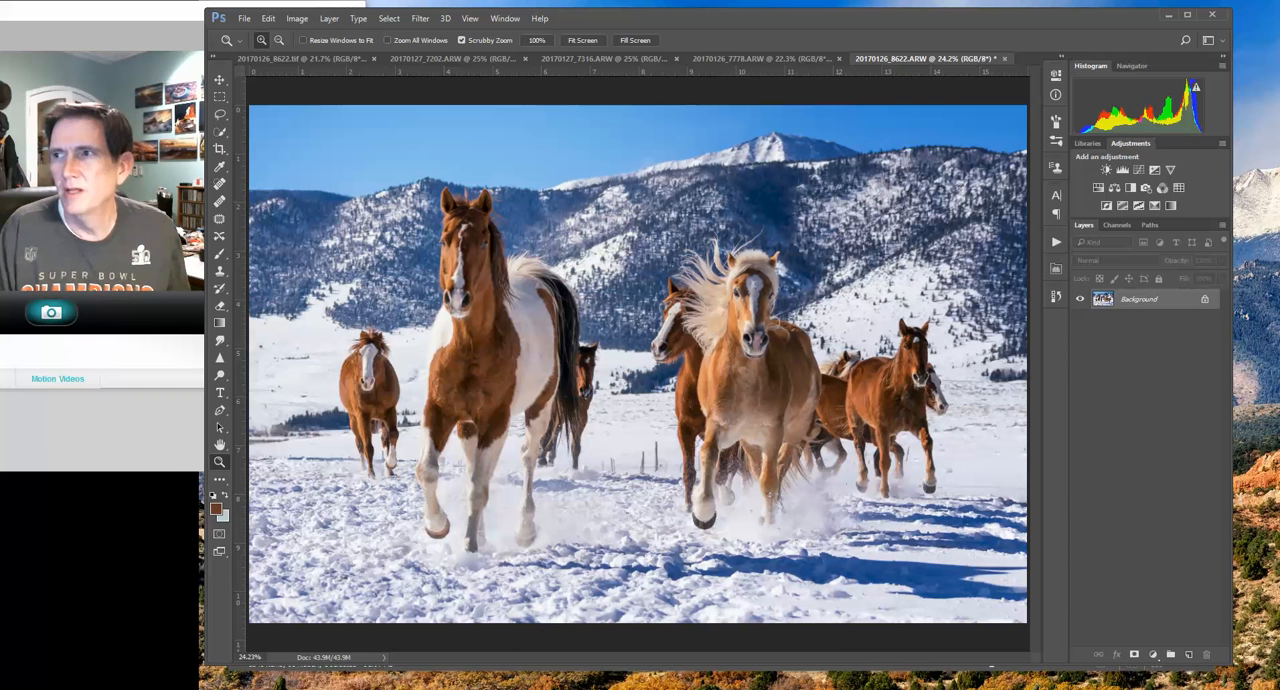
drag(1279, 96, 1138, 97)
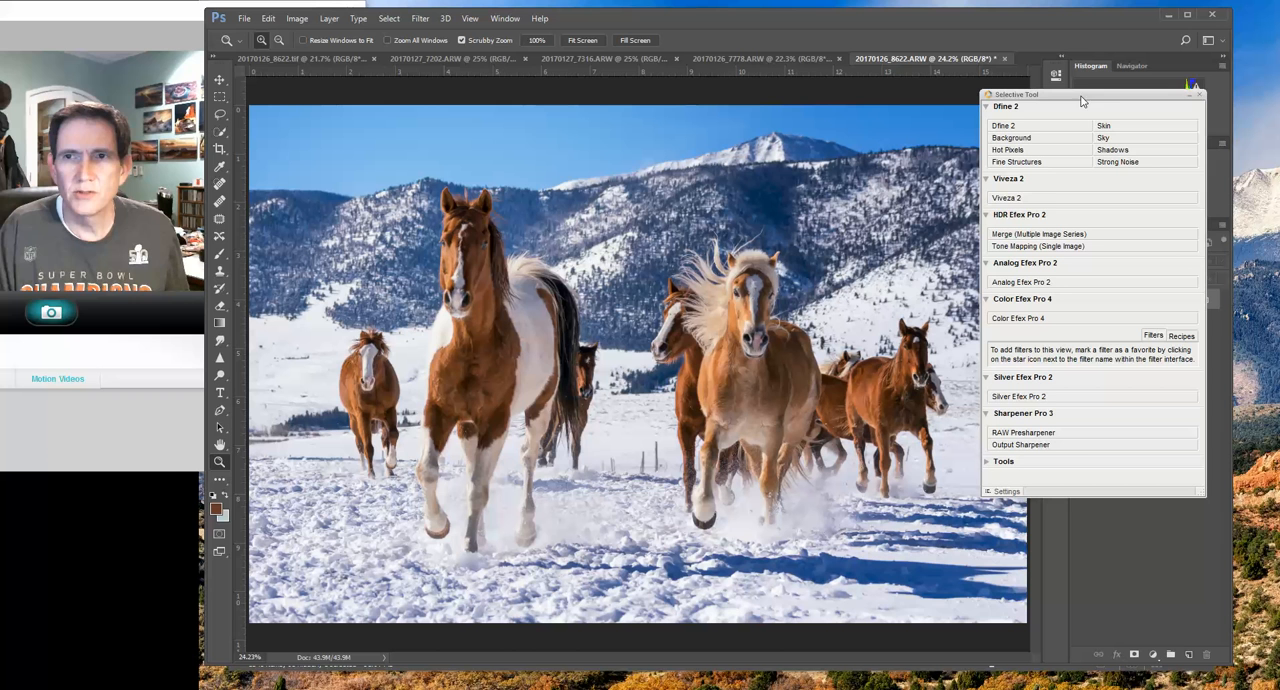
click(1027, 205)
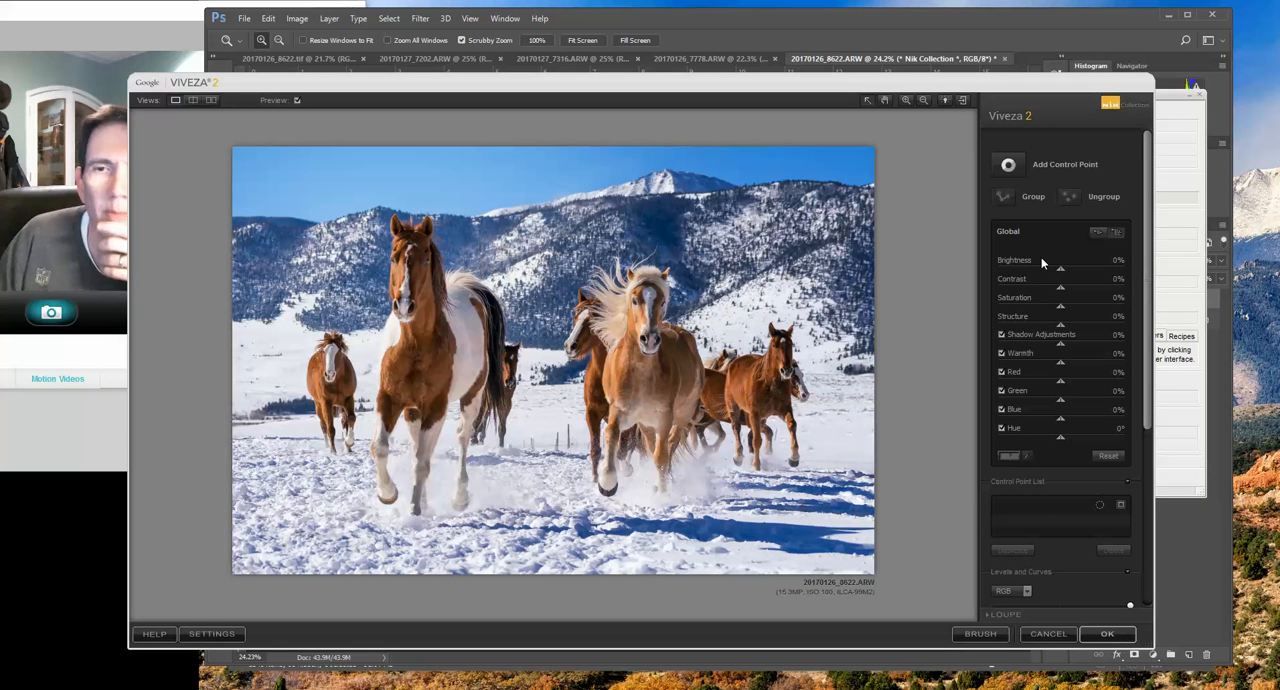
click(1008, 166)
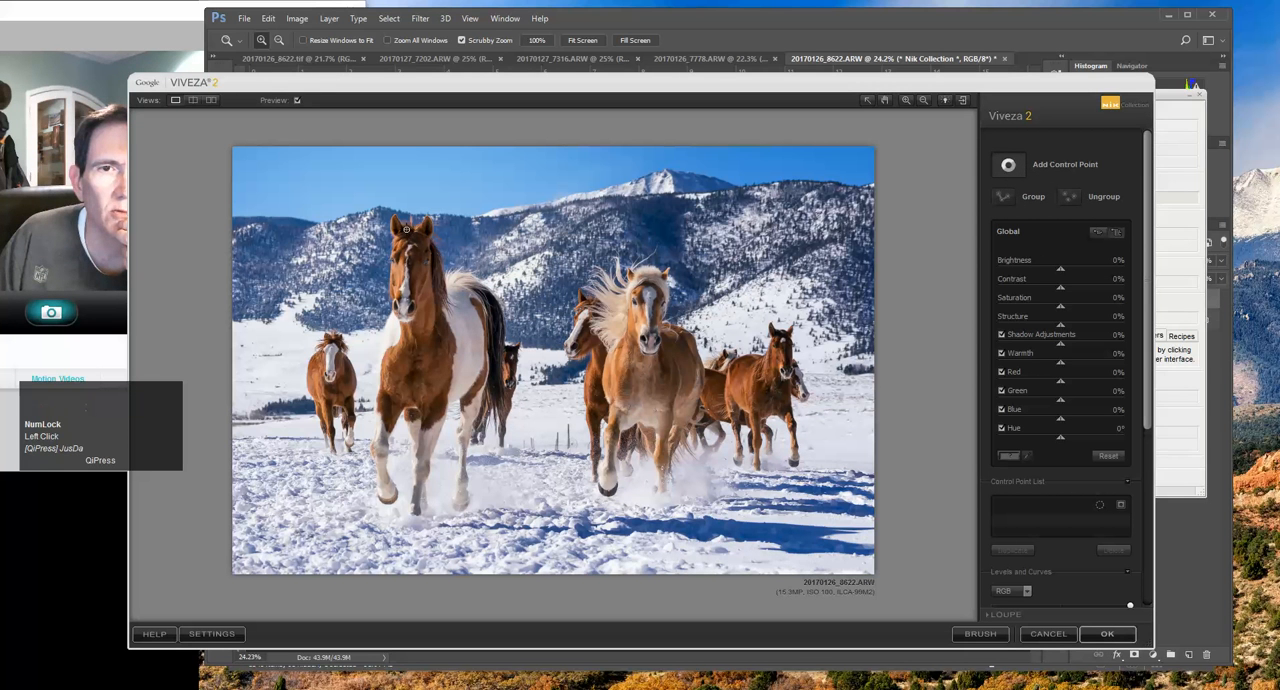
click(407, 230)
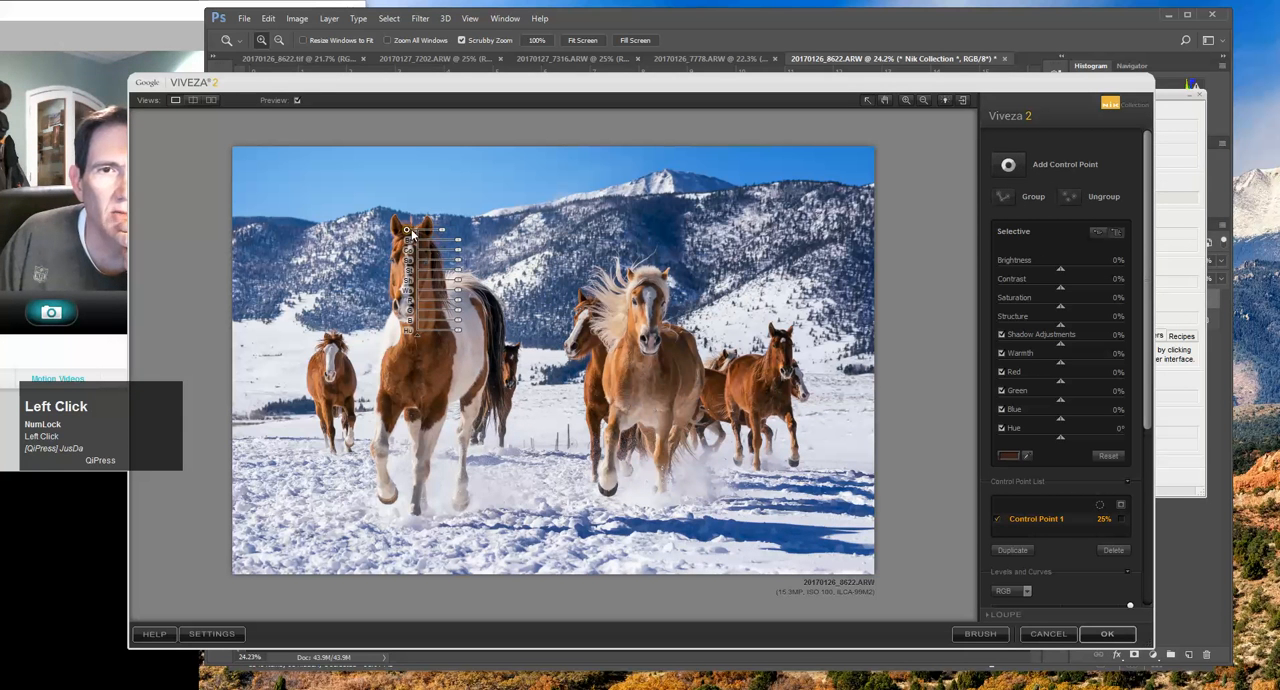
click(407, 230)
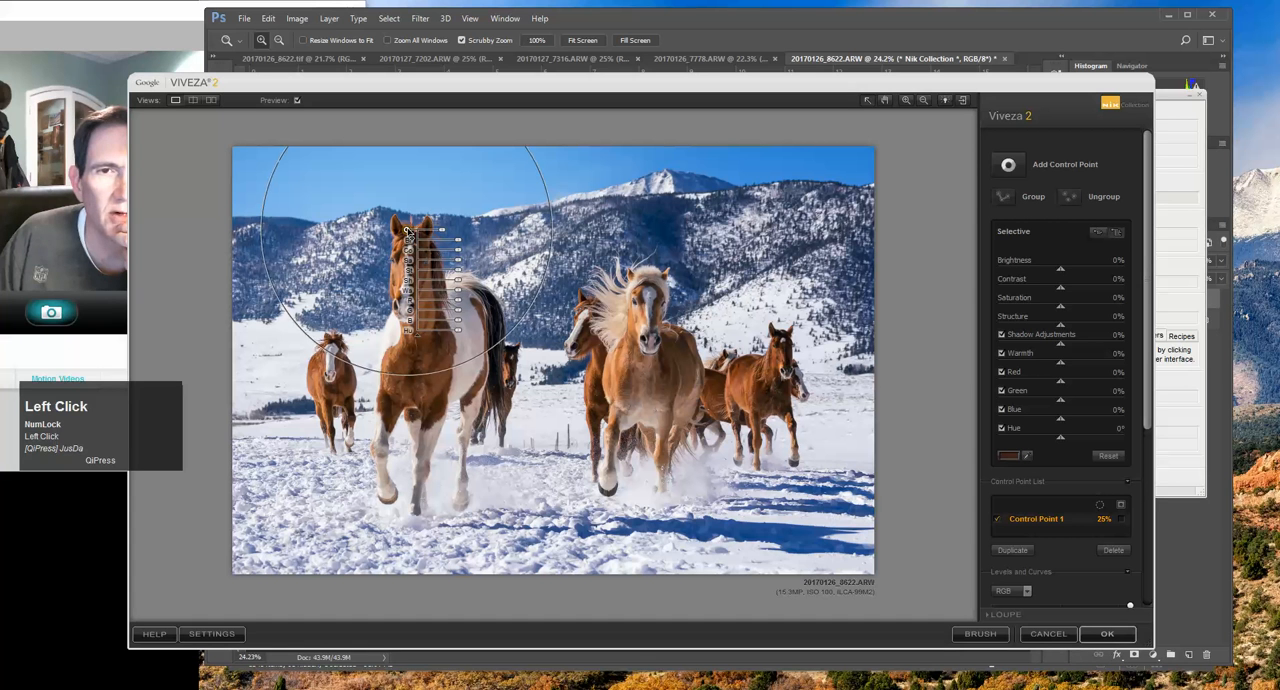
Set the lead horse's control point to 9% size, Brightness 22%, Structure 18%, Shadow Adjustments -13% and Warmth 17%.
drag(512, 95, 566, 94)
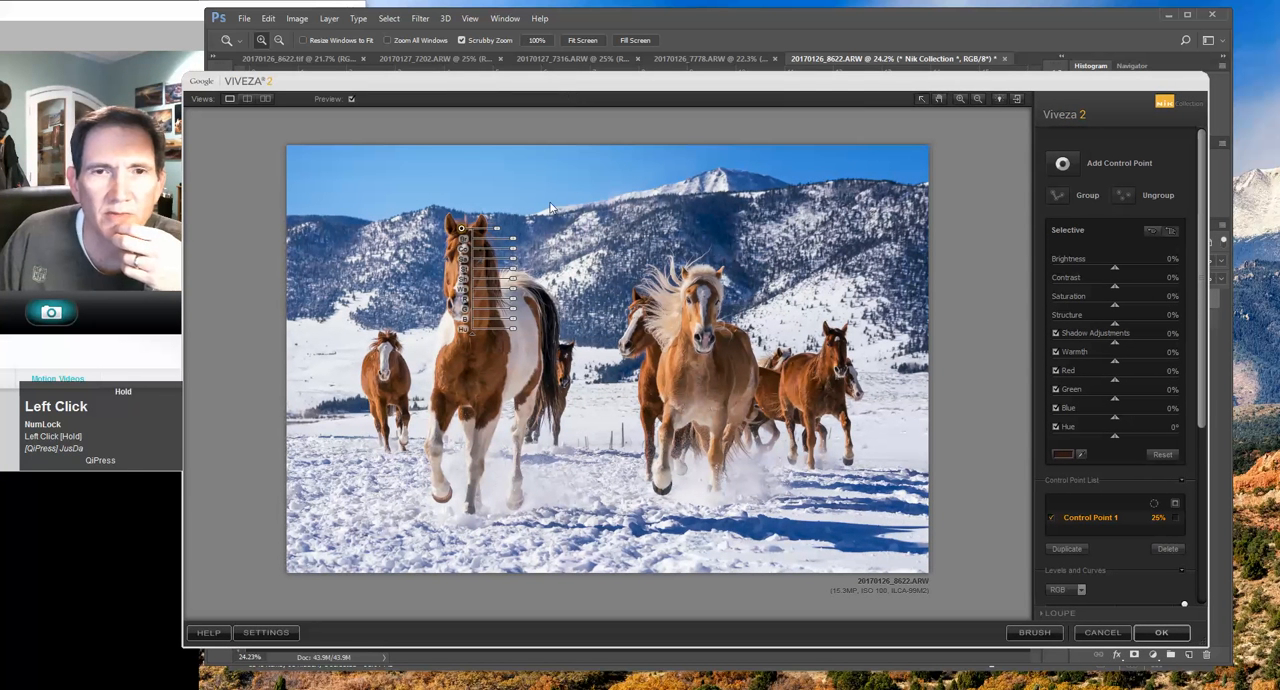
drag(513, 290, 517, 296)
drag(502, 231, 488, 231)
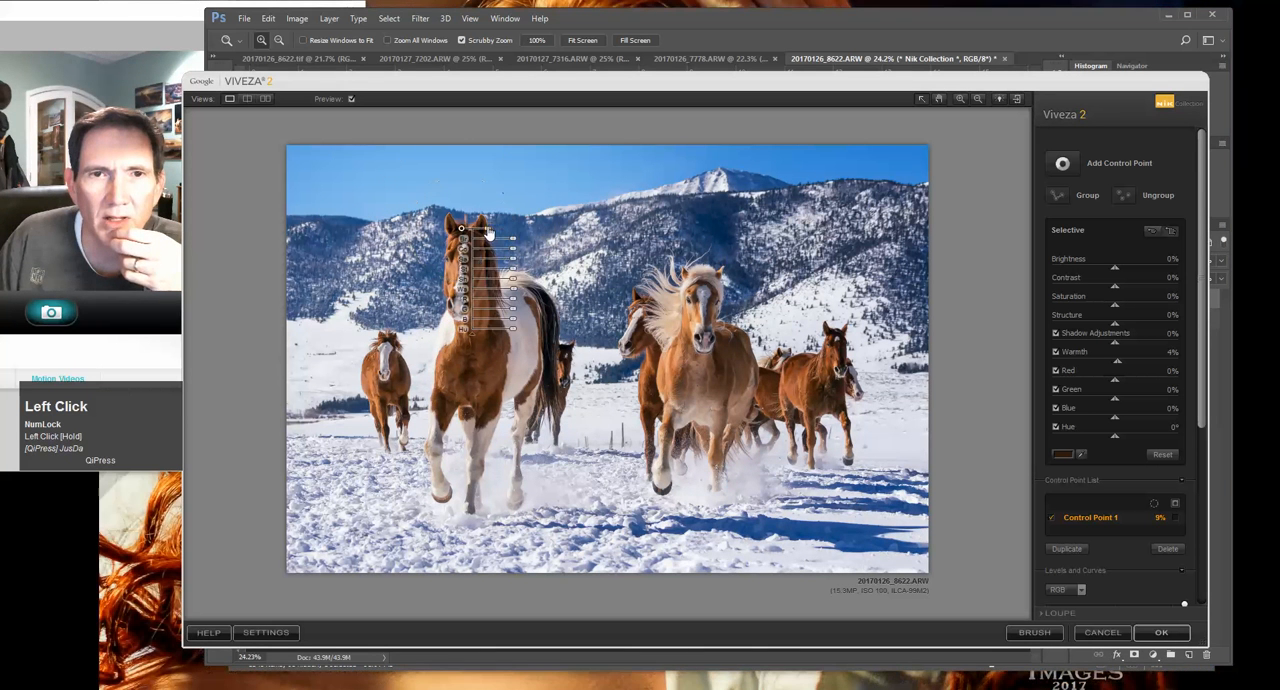
drag(514, 293, 518, 294)
drag(514, 243, 521, 243)
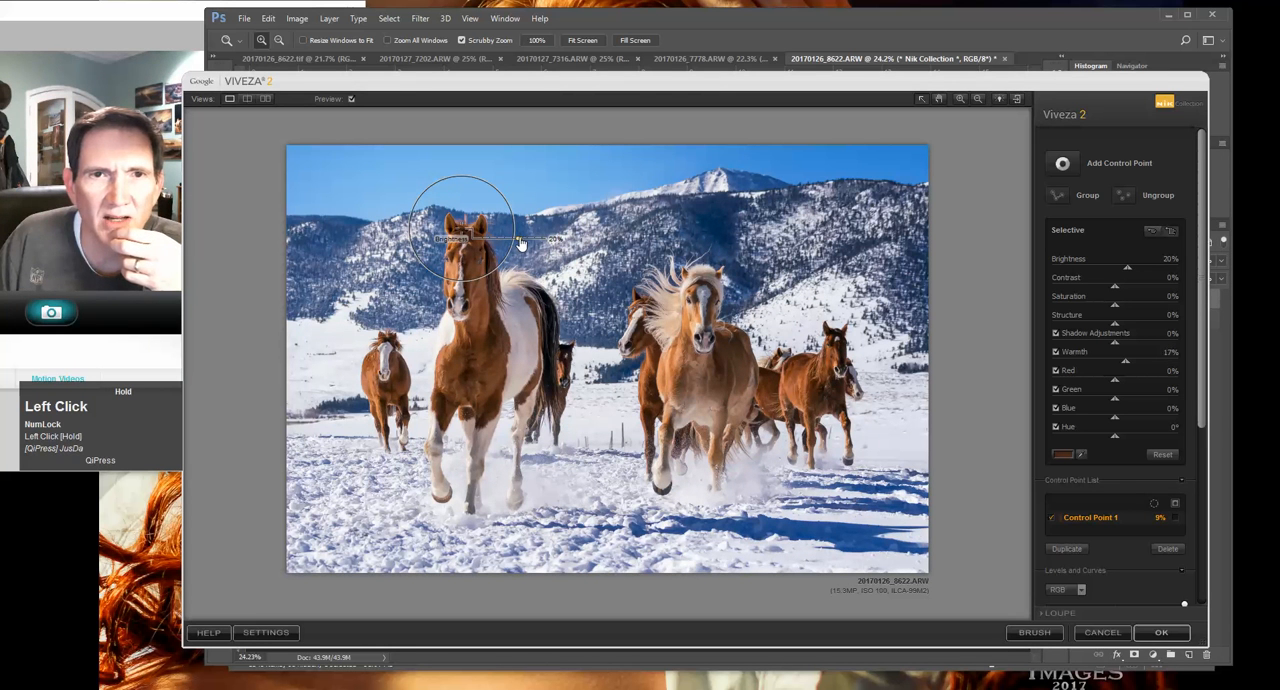
drag(518, 243, 518, 243)
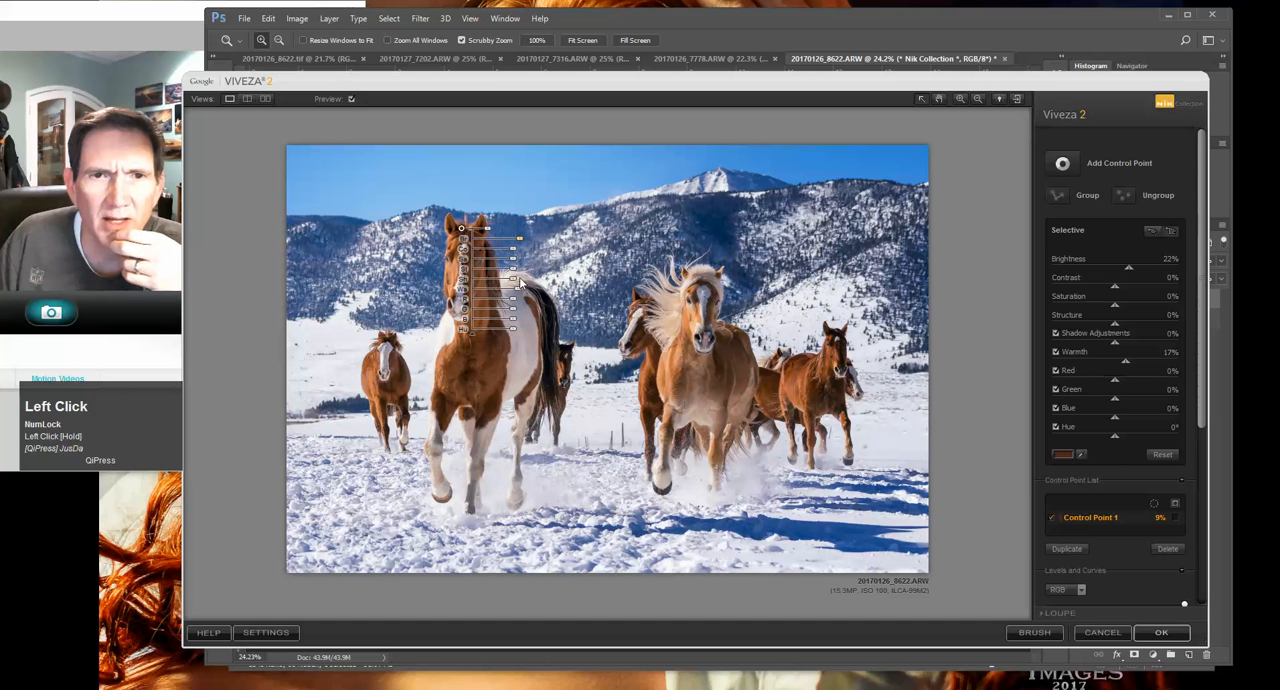
drag(514, 275, 504, 284)
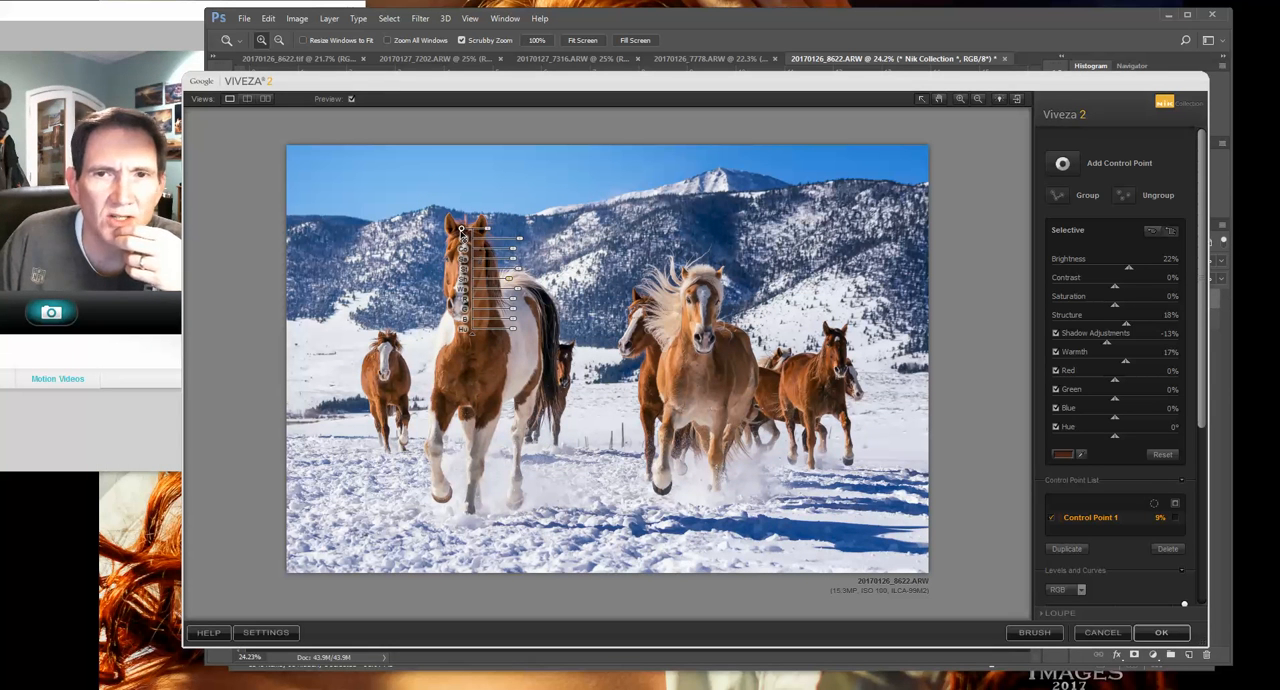
Add a control point on the blond horse's mane with 12% size, brighten it by about 7%, and apply the Viveza 2 adjustments.
click(1064, 166)
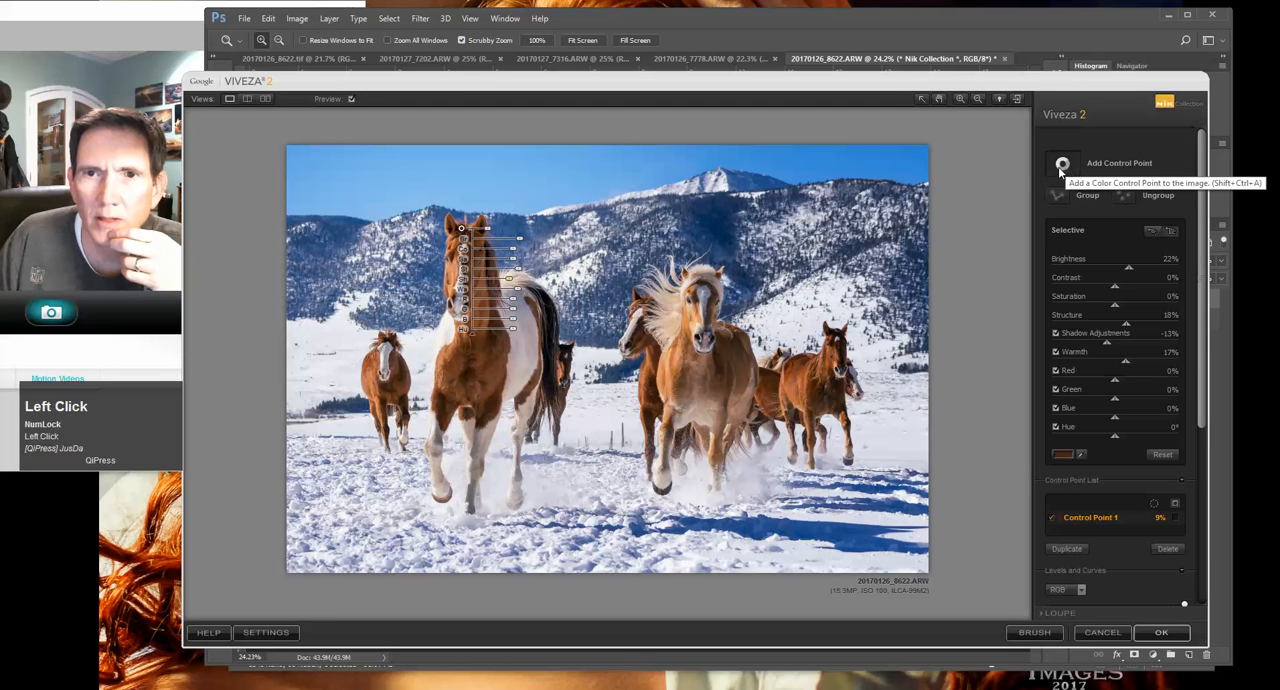
click(677, 297)
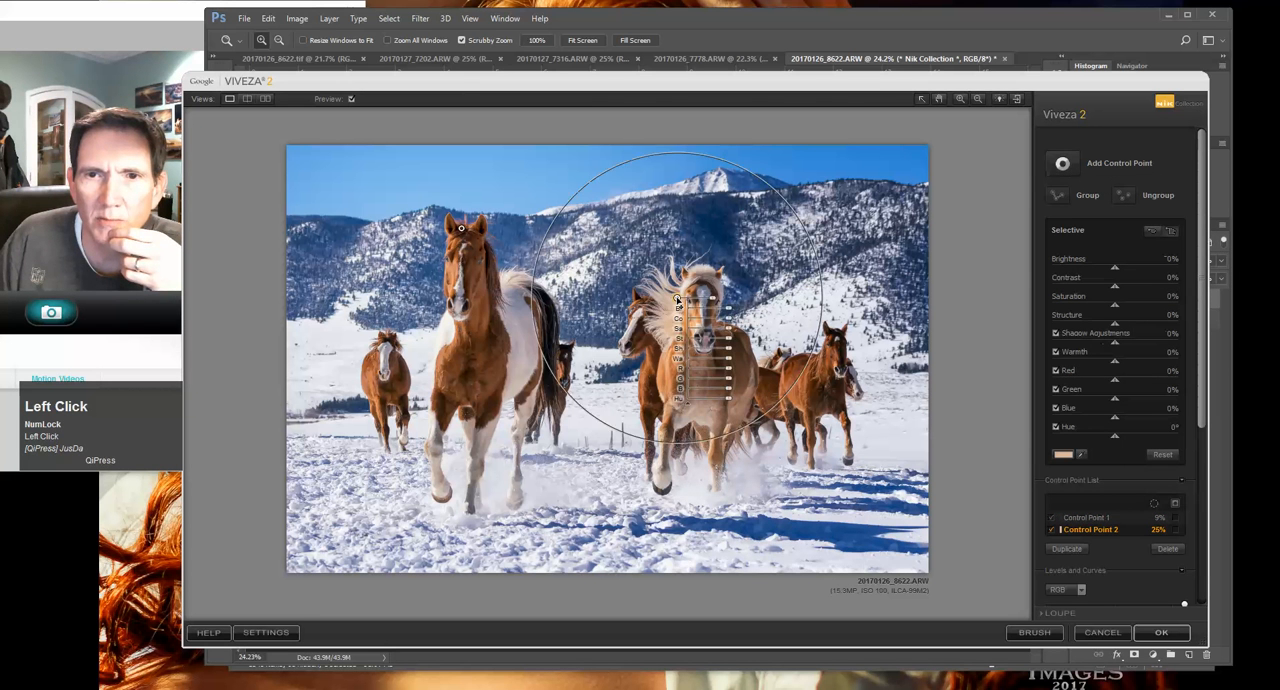
drag(704, 300, 731, 313)
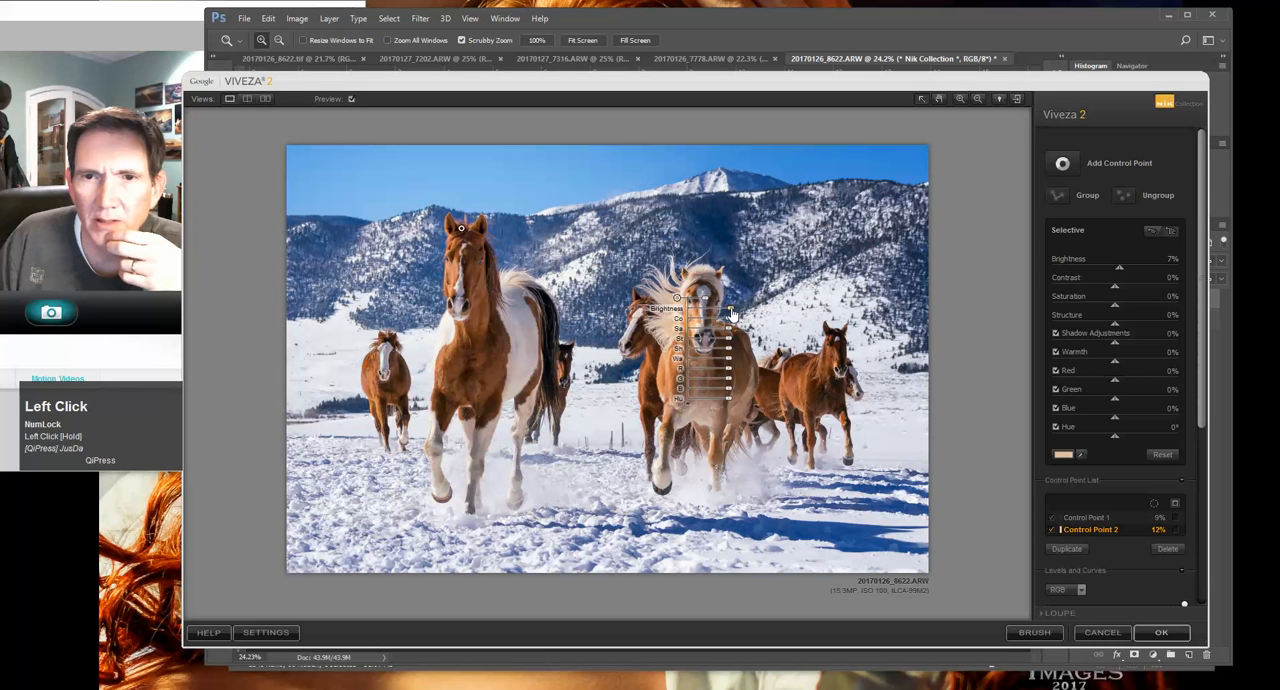
drag(731, 361, 684, 283)
click(726, 402)
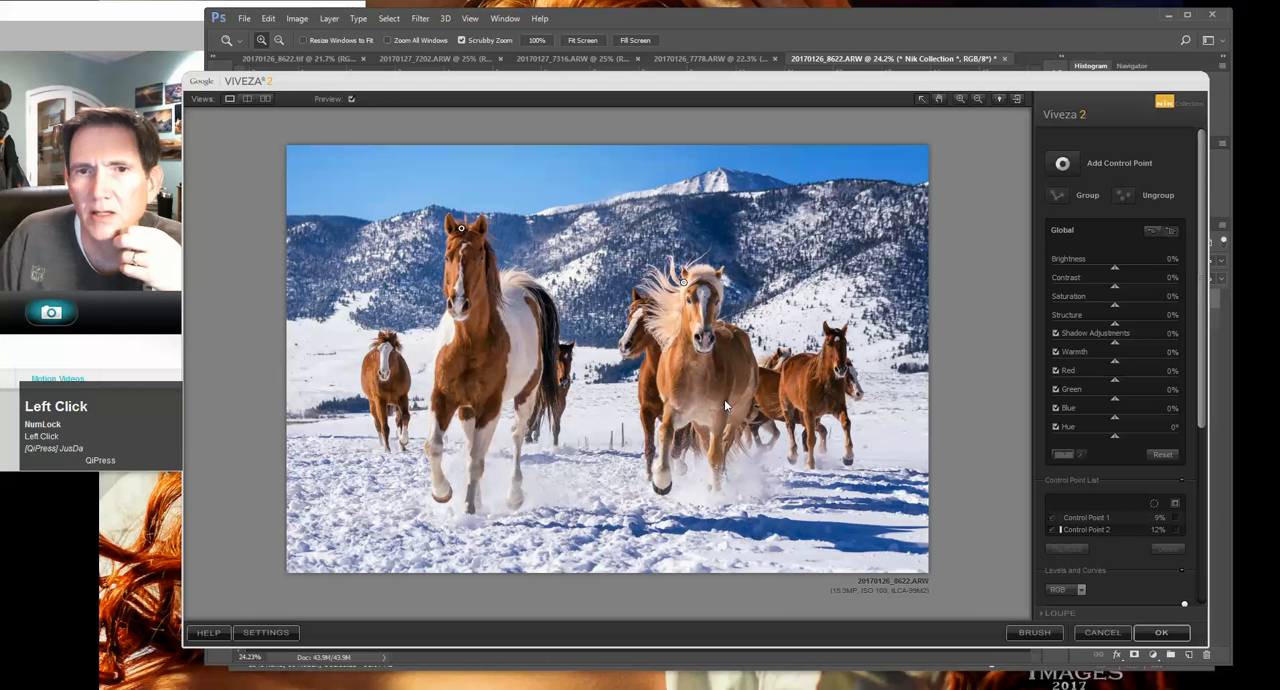
click(1161, 633)
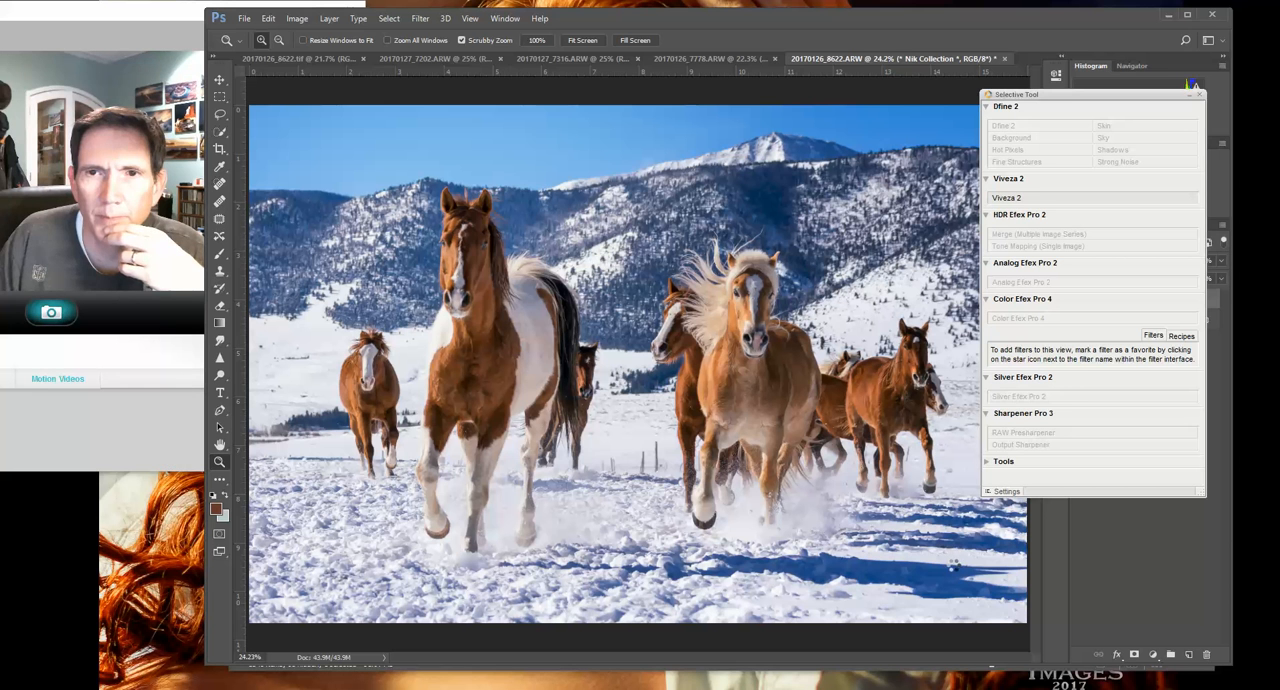
click(1199, 95)
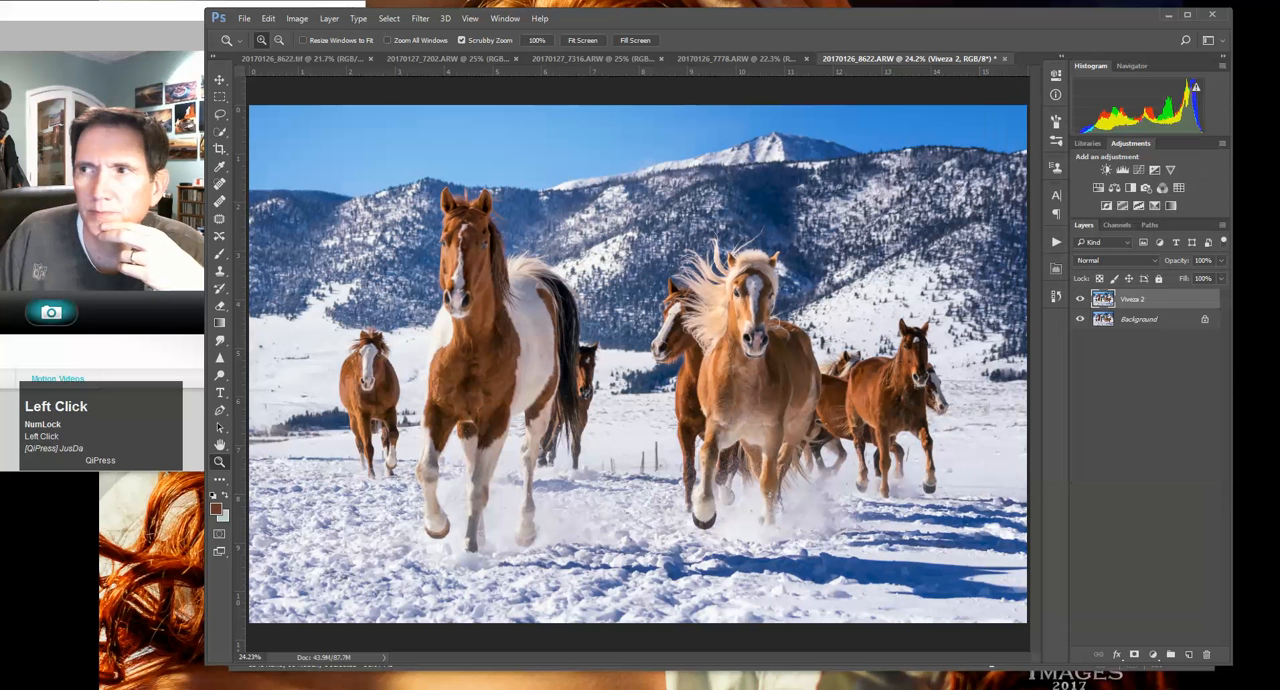
Toggle the Viveza 2 layer's visibility repeatedly to compare the photo with and without the adjustment.
click(1080, 301)
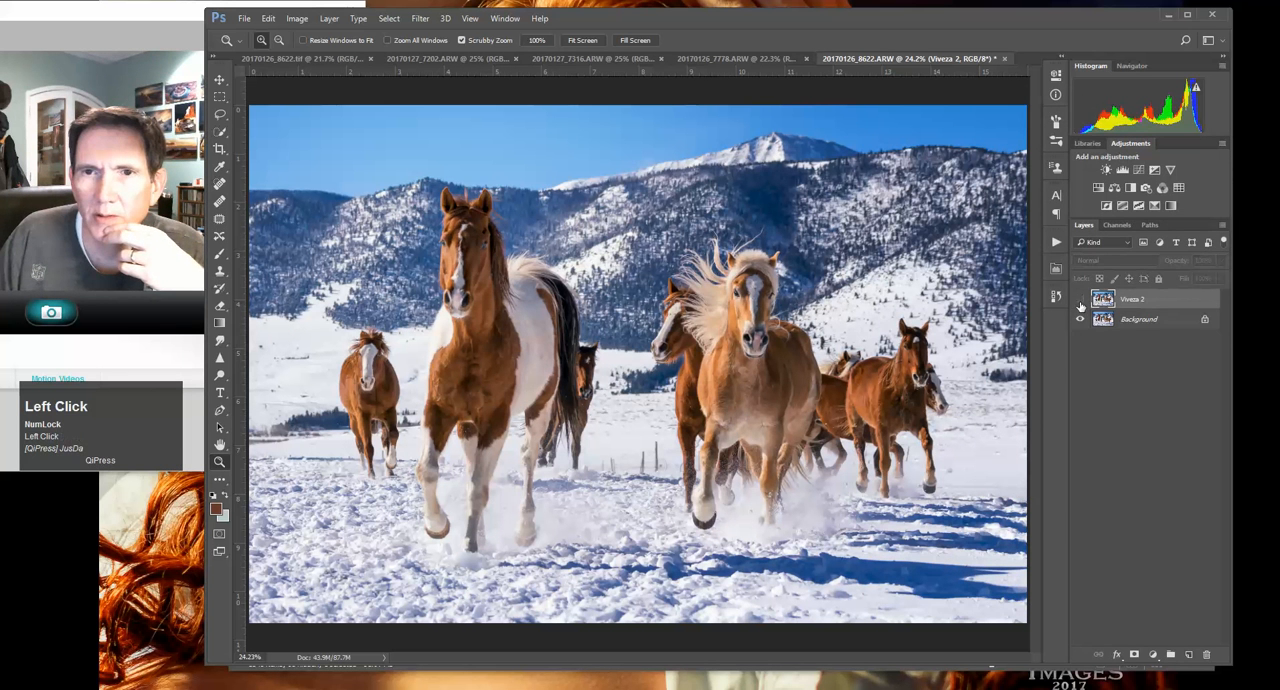
click(1080, 301)
click(1080, 304)
click(1080, 302)
click(1080, 302)
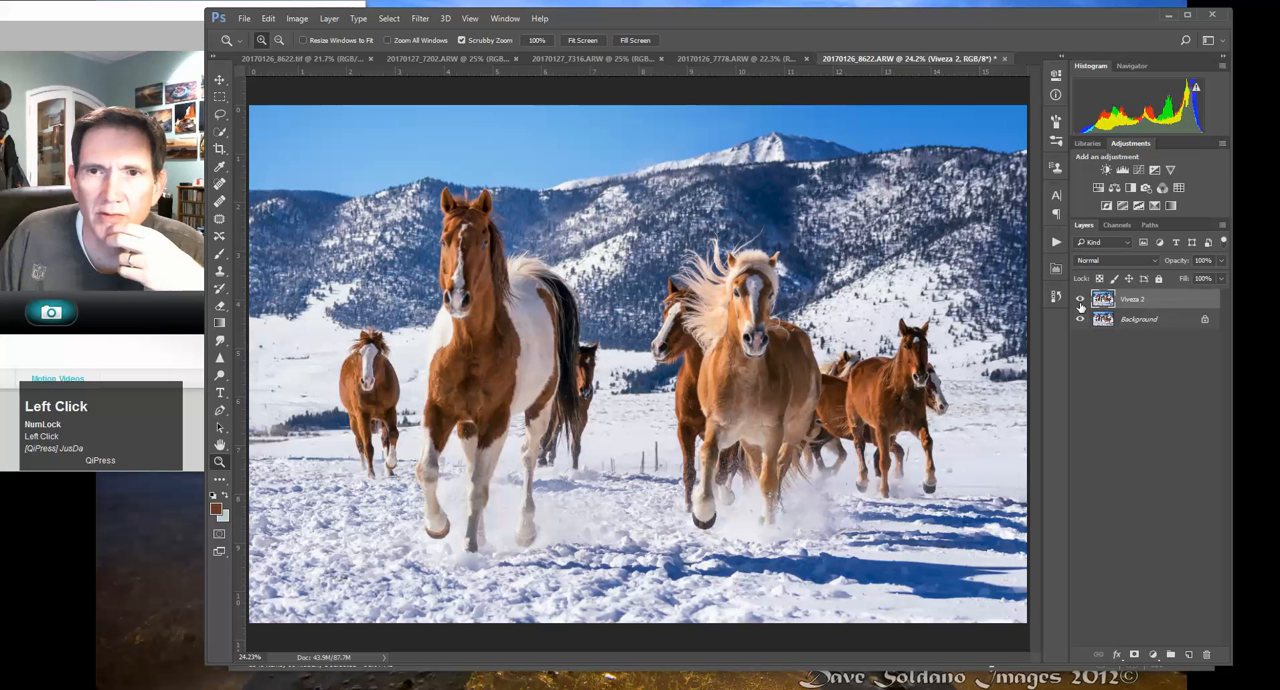
click(1080, 301)
click(1080, 301)
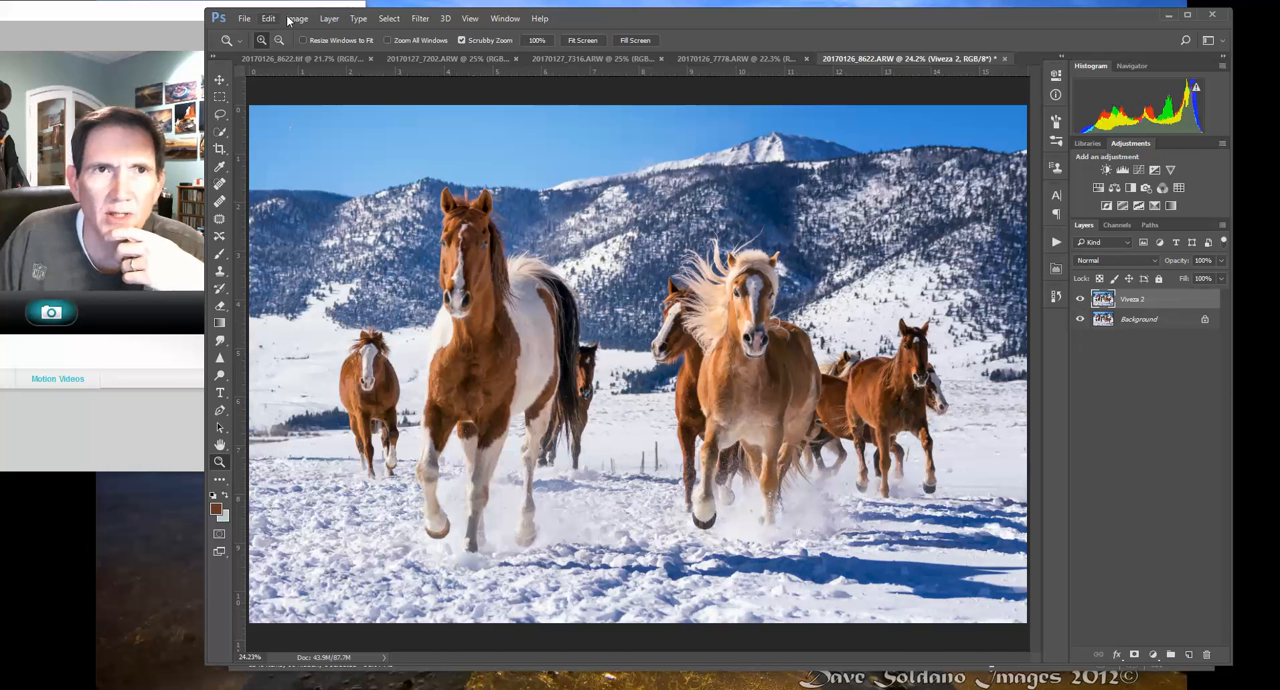
Merge the Viveza 2 layer down into the Background and check the merge in the history.
click(329, 18)
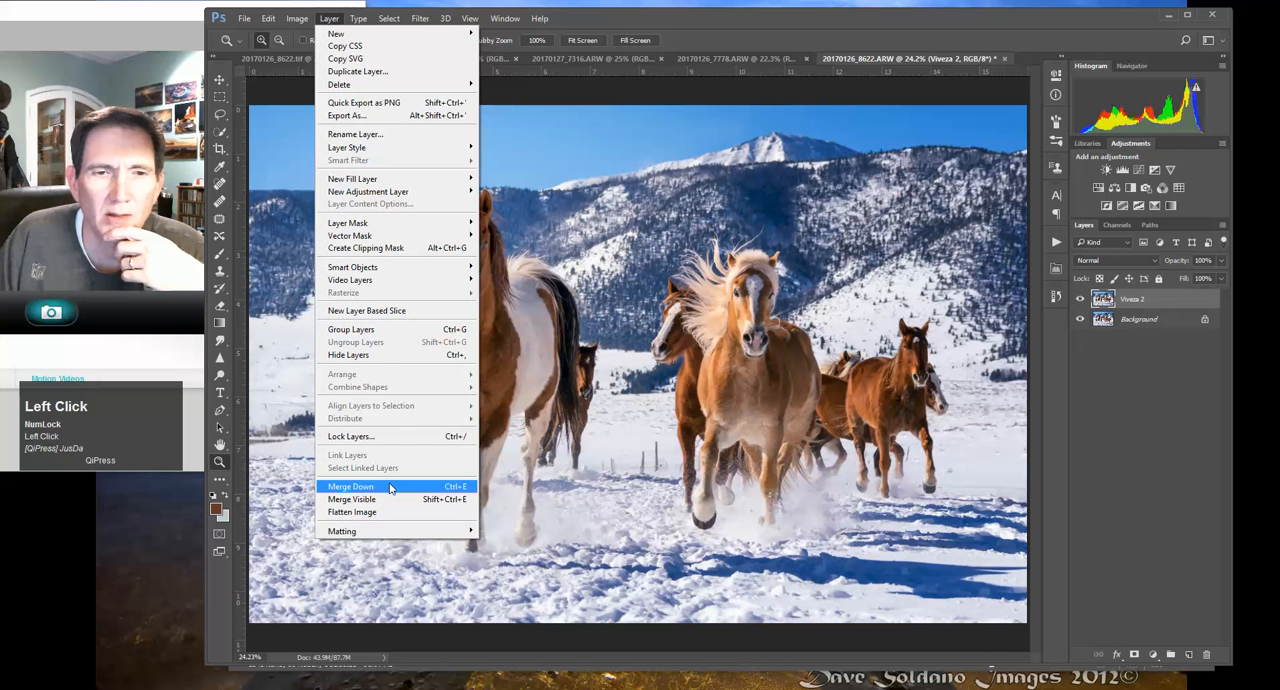
click(390, 487)
click(1054, 300)
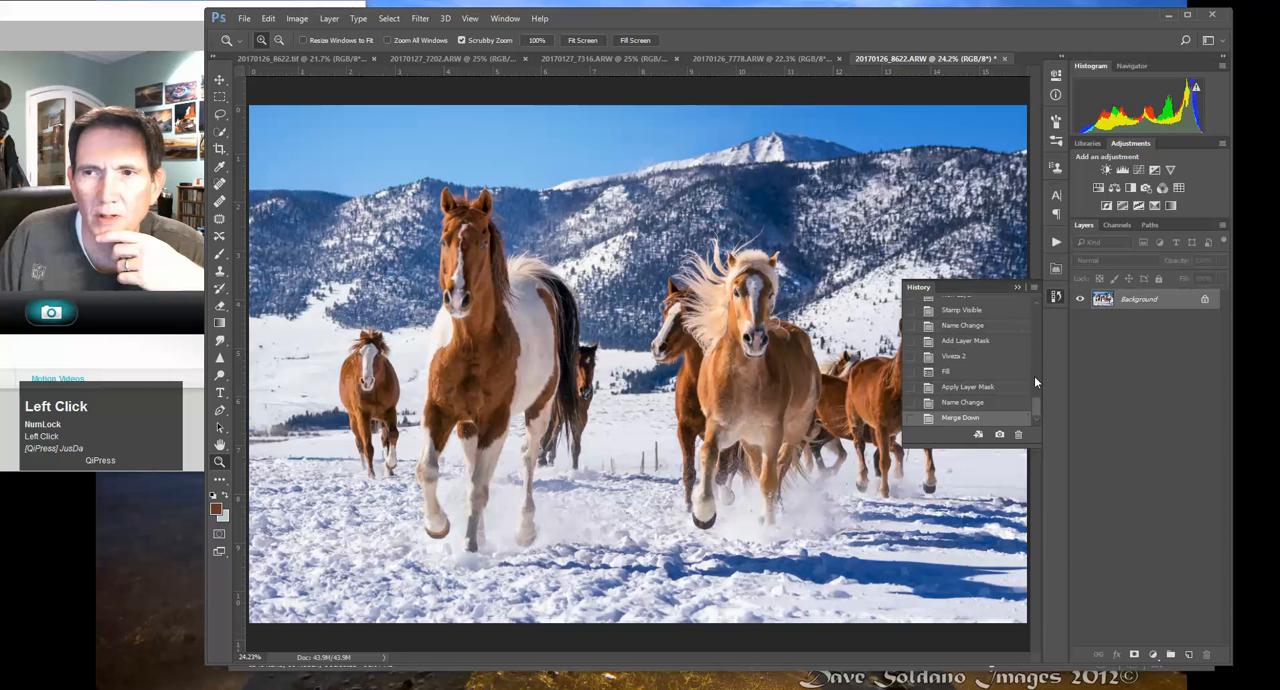
click(1017, 287)
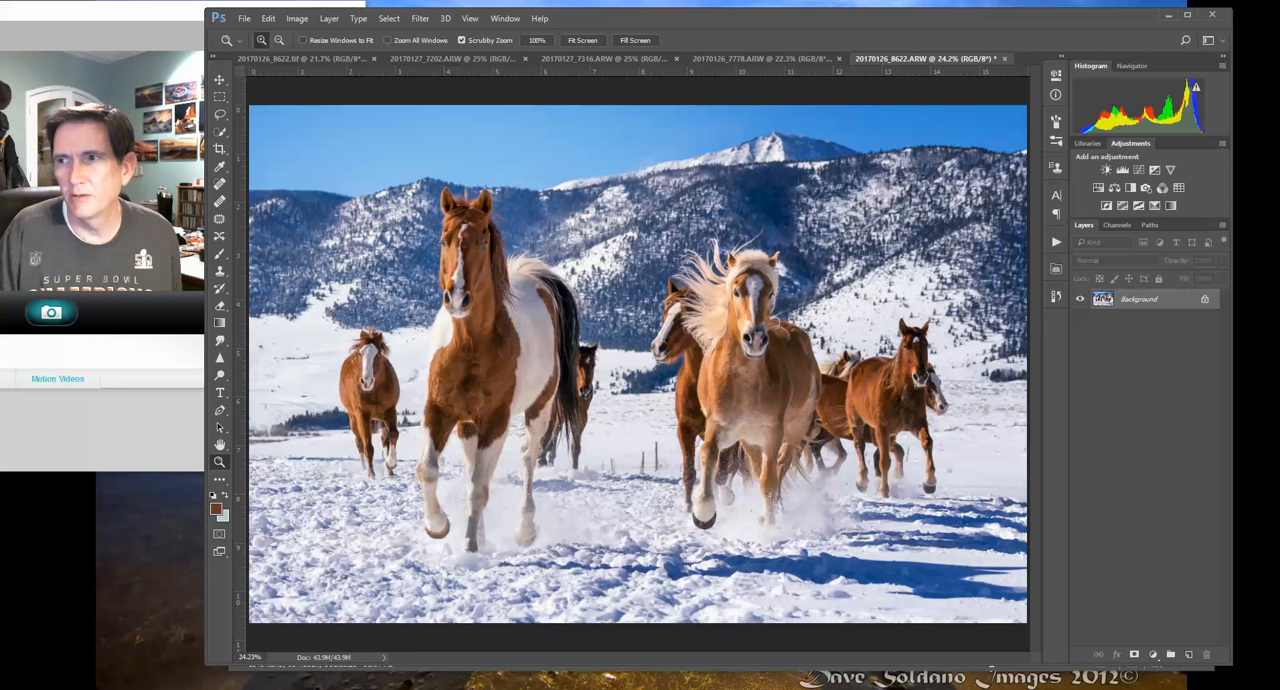
Open the photo in Color Efex Pro 4 and choose the Tonal Contrast filter.
drag(1278, 98, 1038, 100)
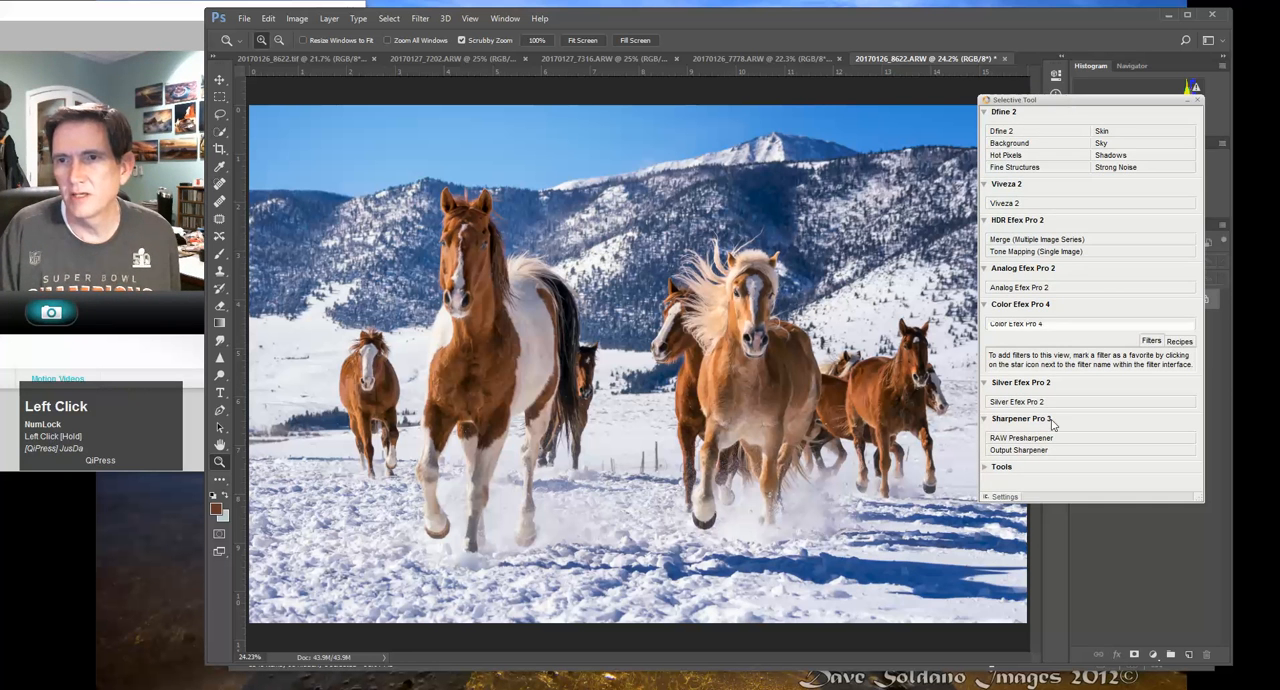
click(1026, 326)
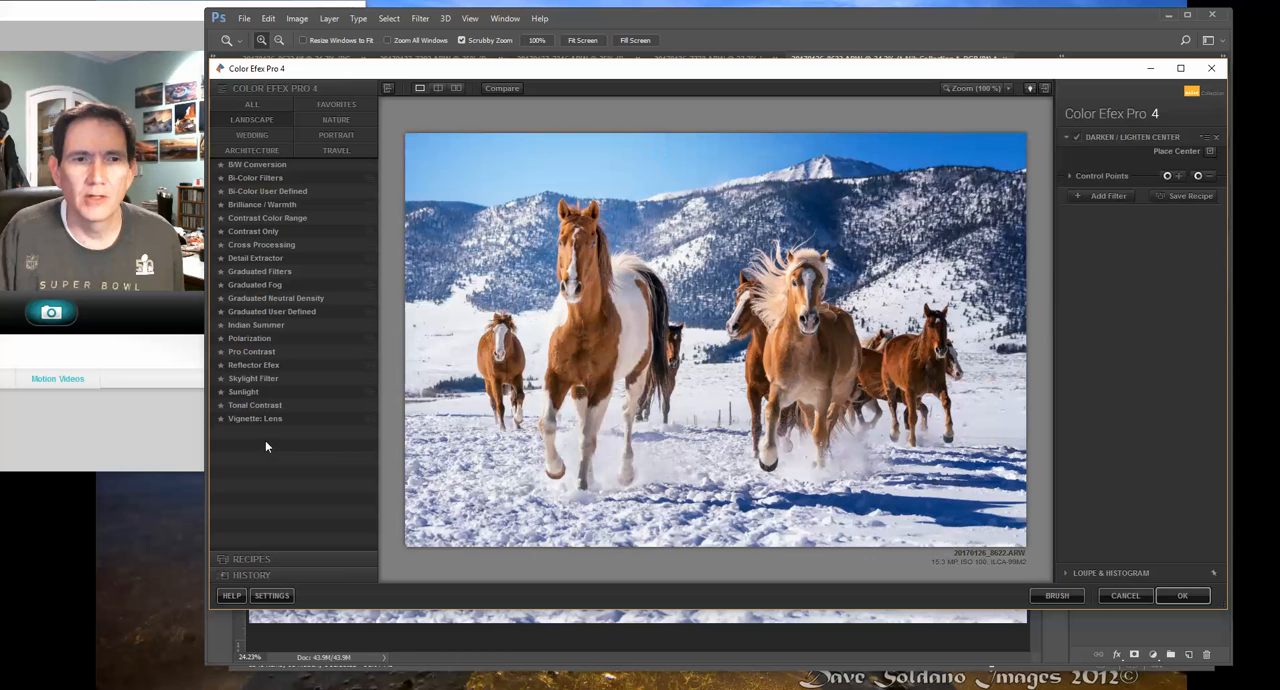
click(255, 405)
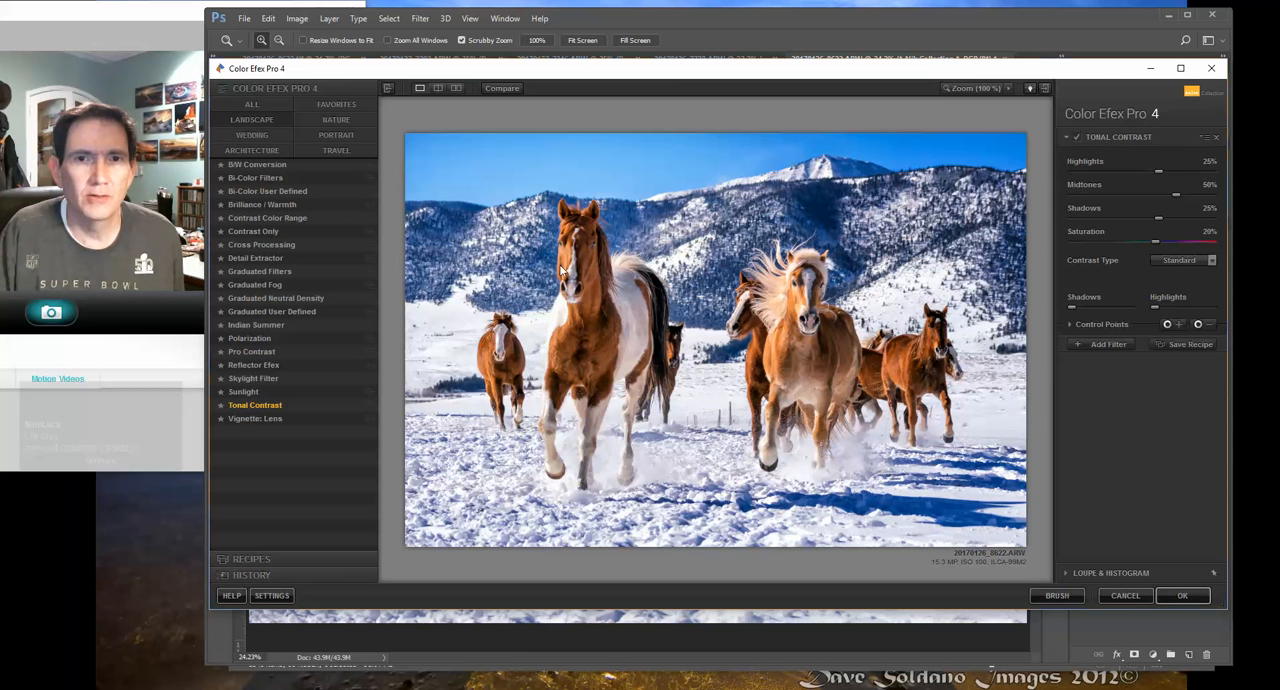
Compare the photo with and without the Tonal Contrast filter, and apply the filter as a new layer.
click(1076, 138)
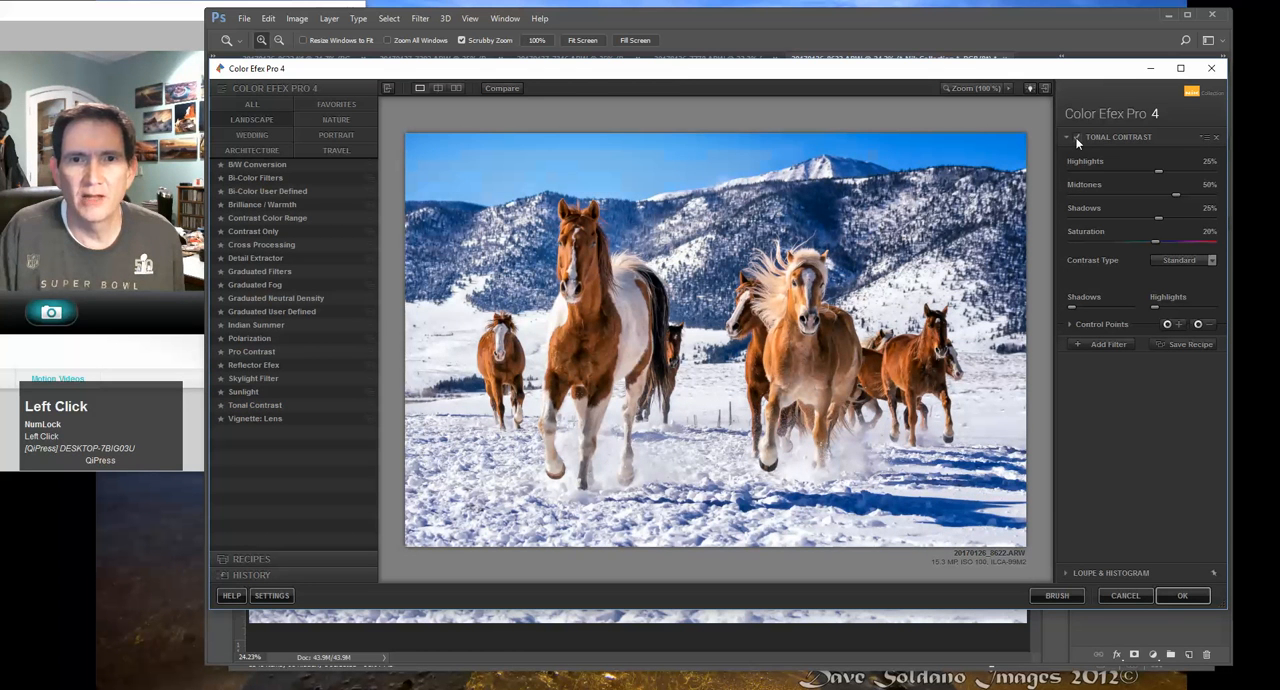
click(1077, 139)
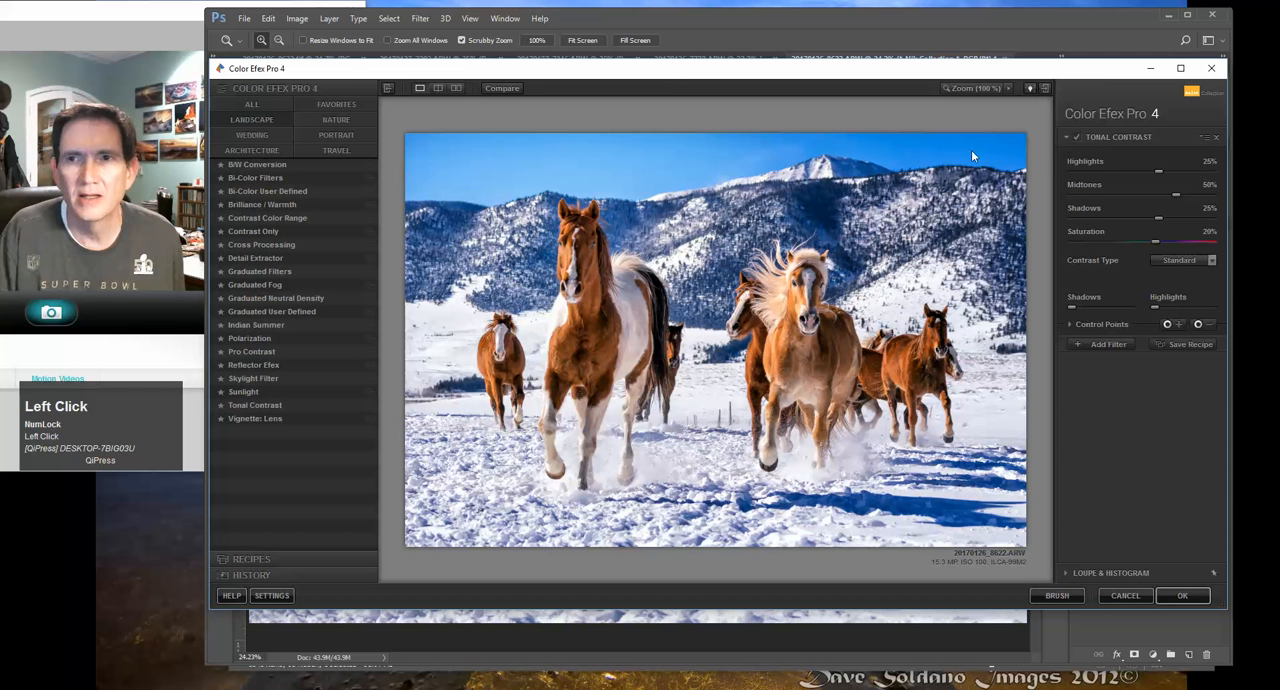
click(1078, 136)
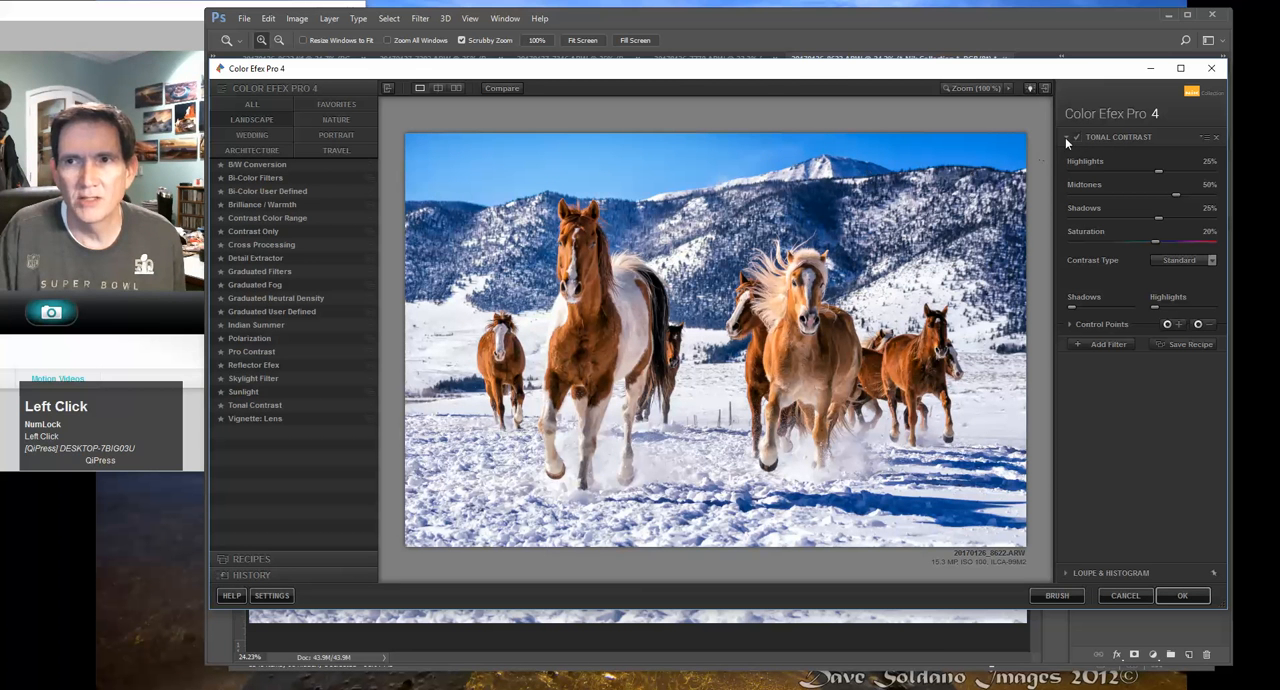
click(1077, 140)
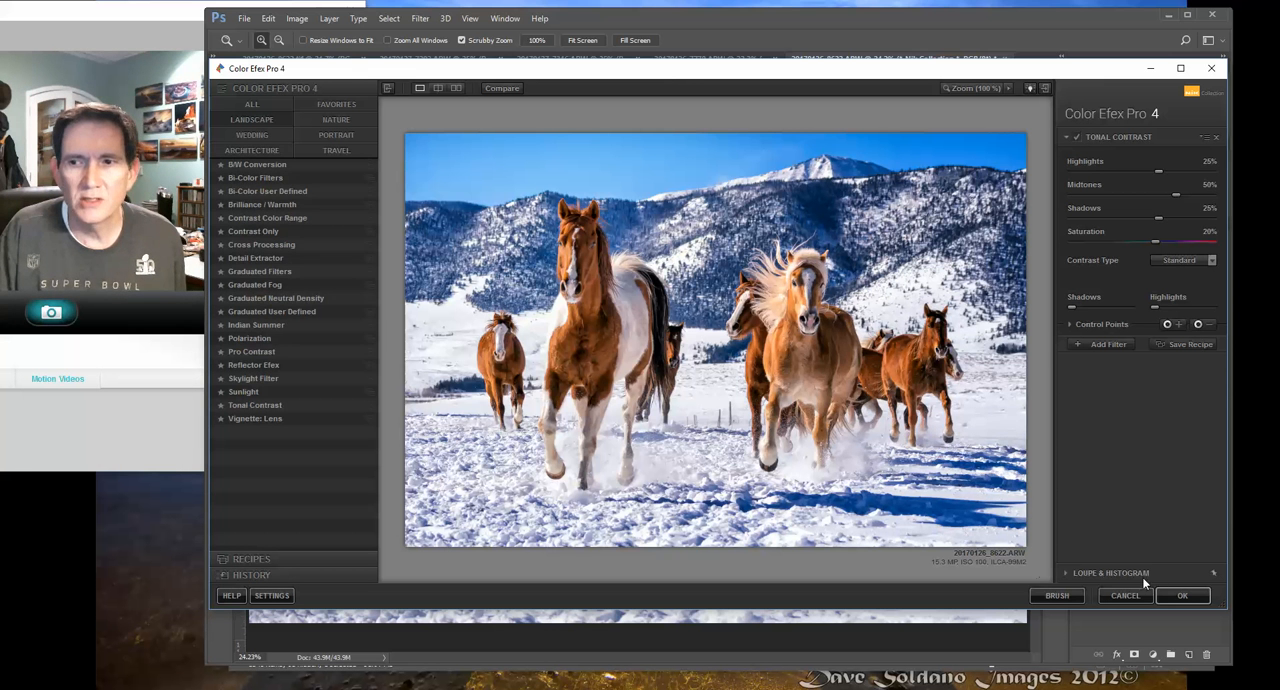
click(1176, 596)
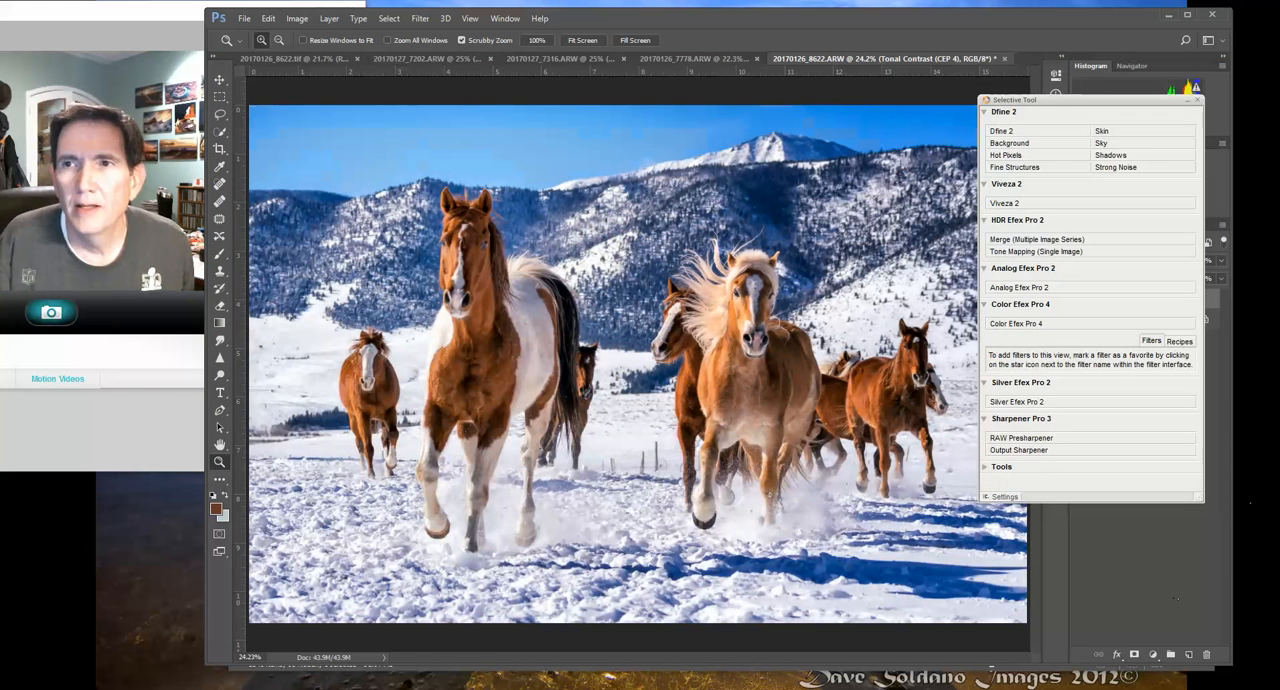
drag(1089, 100, 1279, 130)
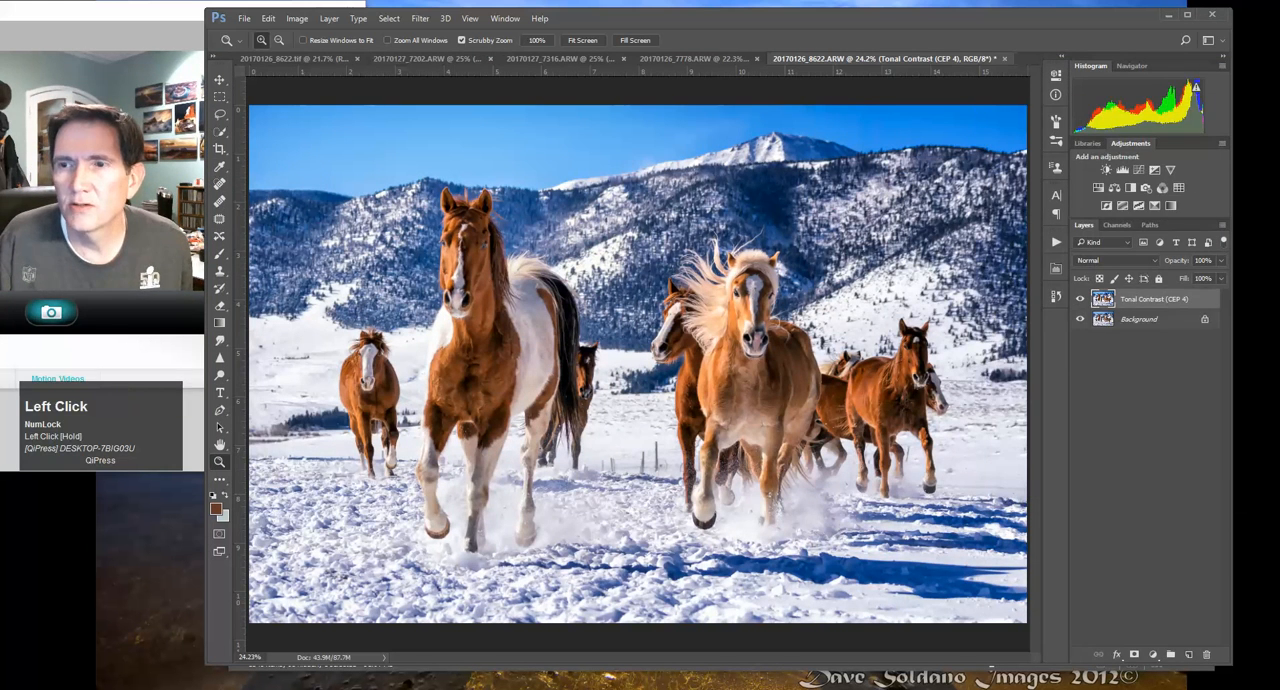
Compare the photo with the Tonal Contrast layer hidden and shown, and reduce the layer's opacity to 58%.
click(1079, 299)
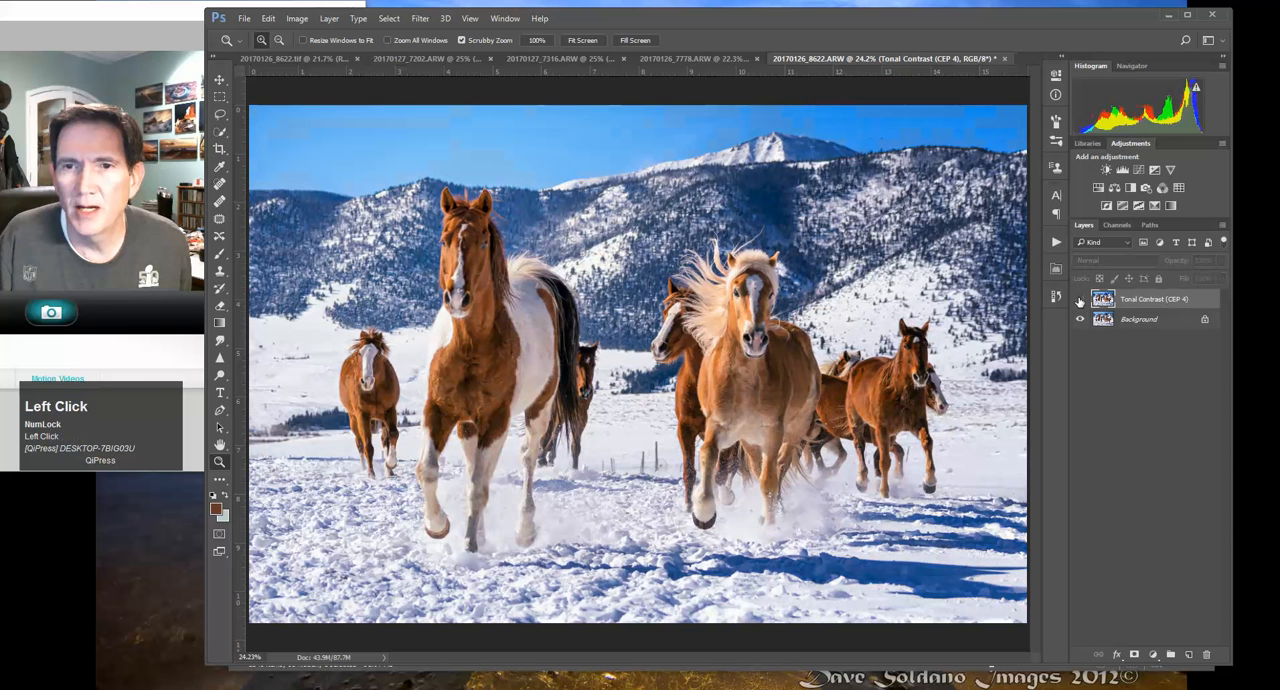
click(1079, 299)
click(1079, 299)
click(1079, 299)
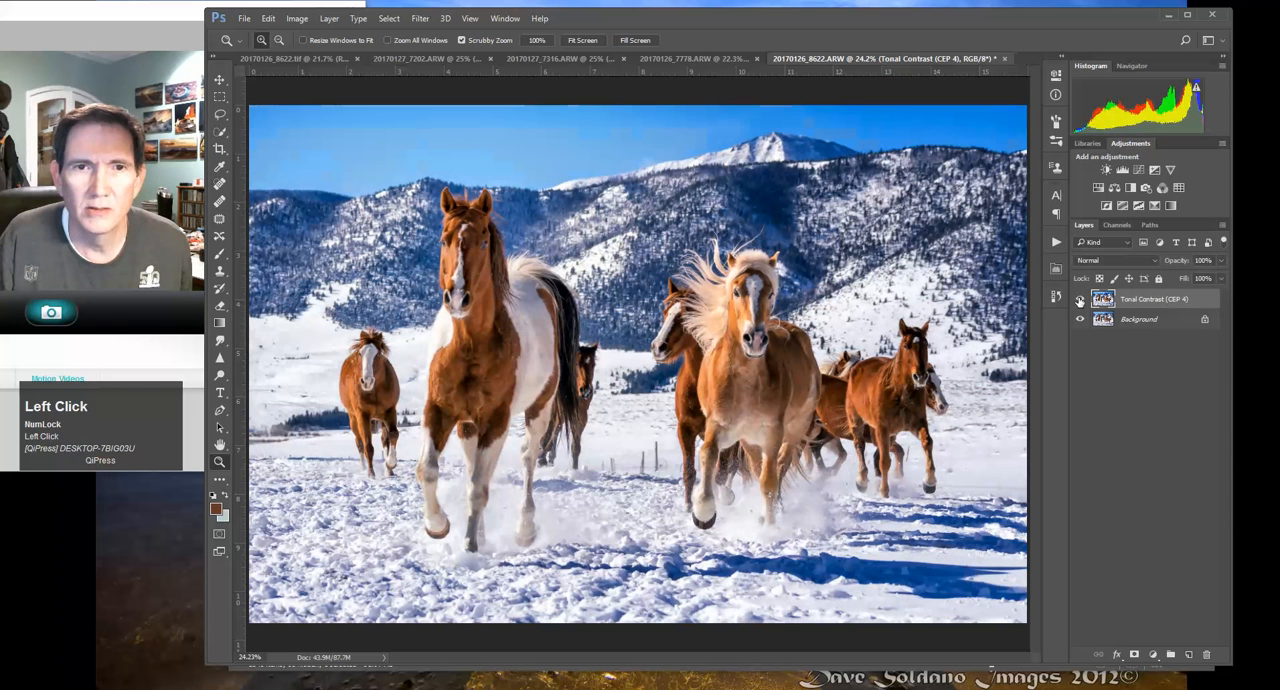
click(1222, 260)
drag(1220, 277, 1194, 277)
Toggle the Tonal Contrast layer's visibility repeatedly to examine the effect at the reduced opacity.
click(1080, 299)
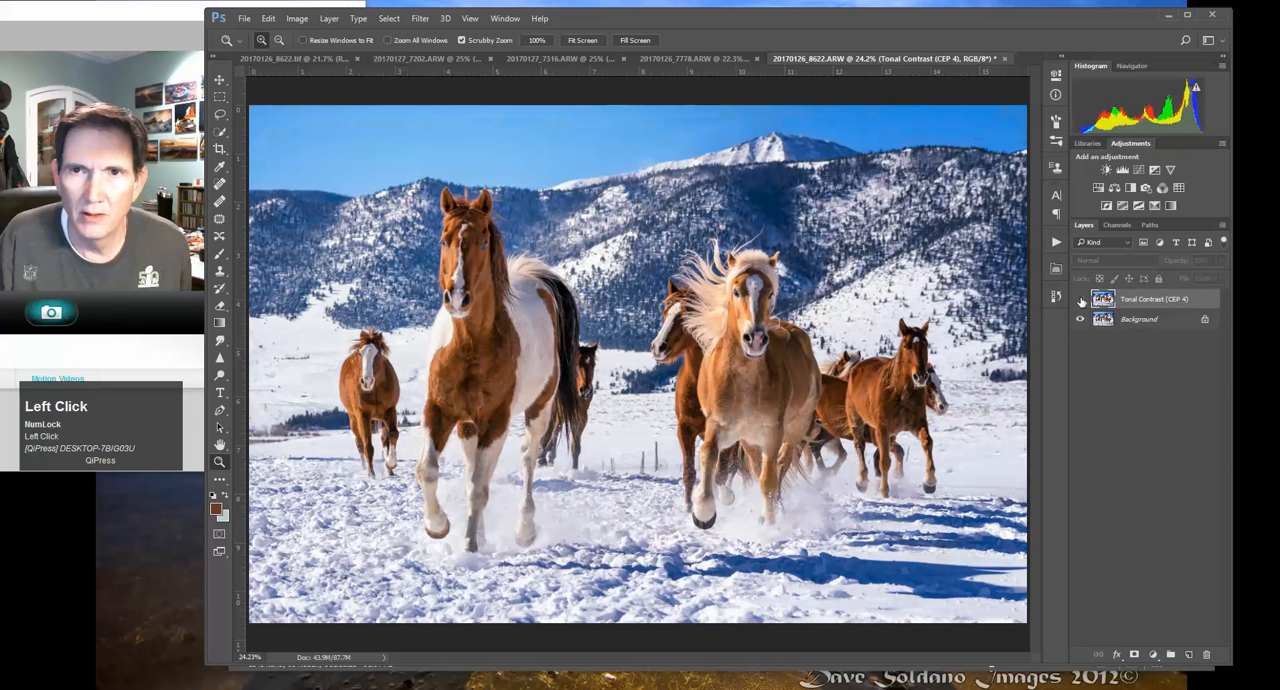
click(1080, 299)
click(1080, 299)
click(1080, 299)
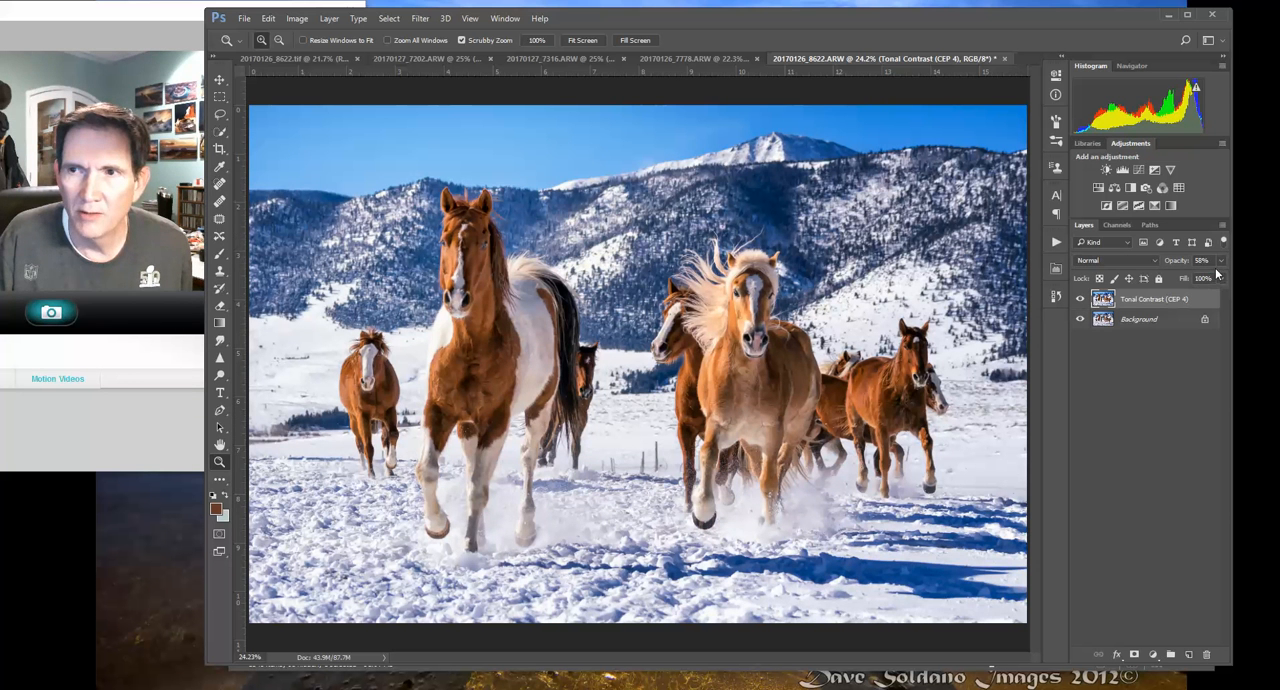
click(1080, 300)
click(1080, 300)
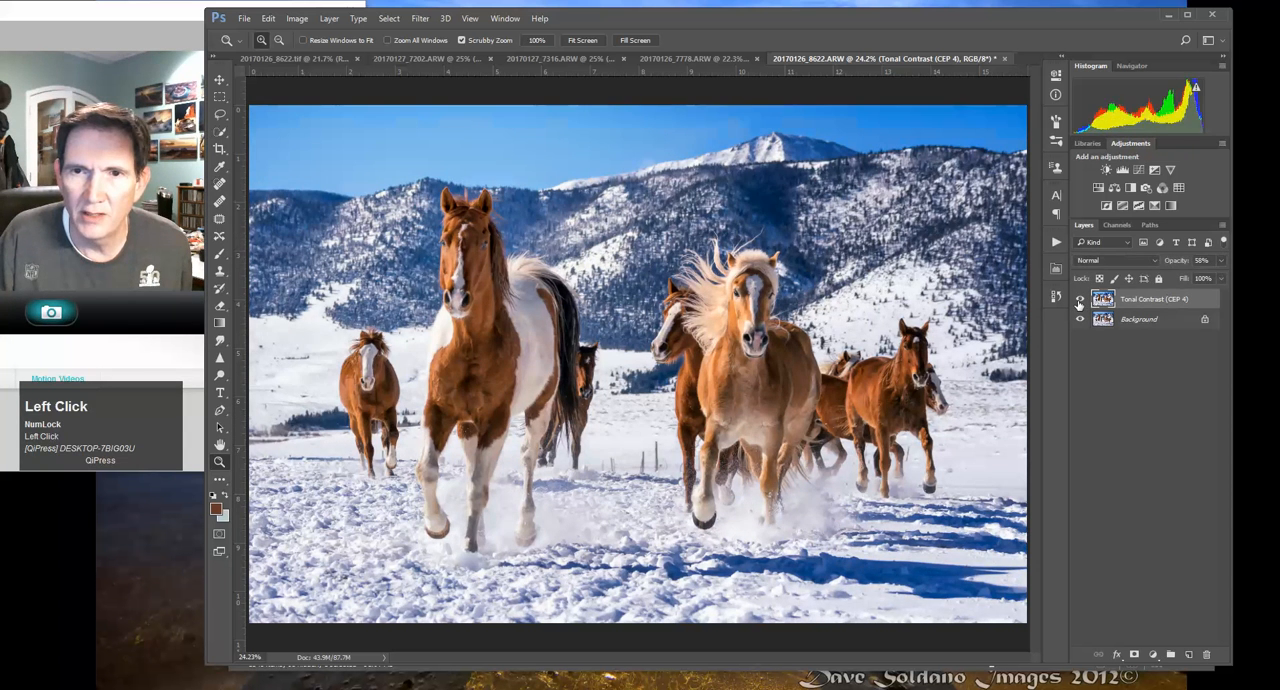
click(1080, 300)
click(1080, 300)
click(1080, 300)
click(1080, 300)
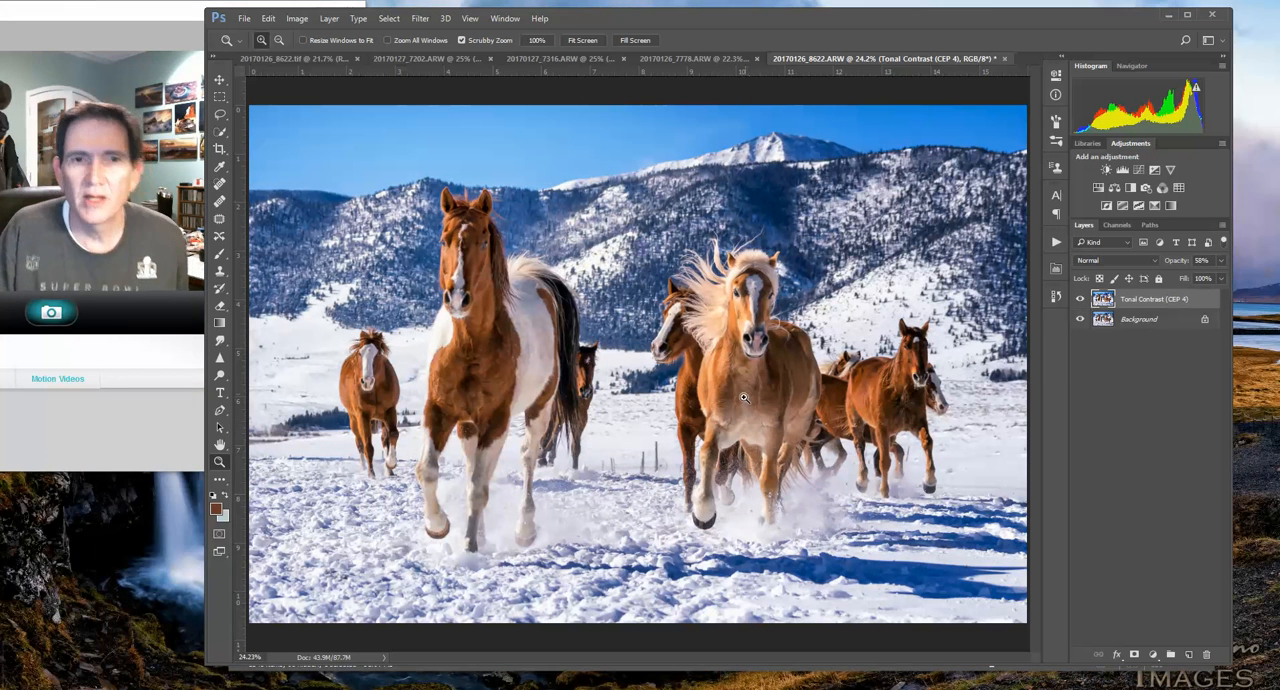
click(1081, 300)
click(1081, 300)
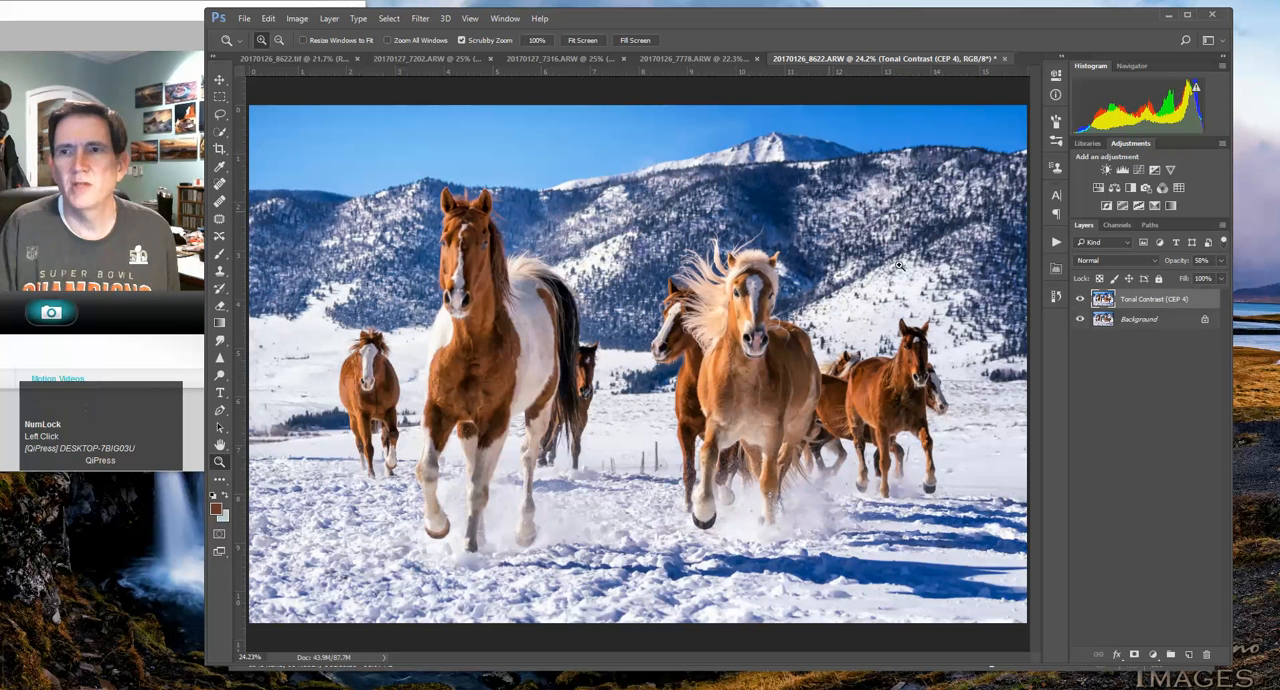
Select the sky with the Quick Selection tool and subtract the snowy mountain ridge from the selection.
click(222, 133)
drag(283, 157, 882, 104)
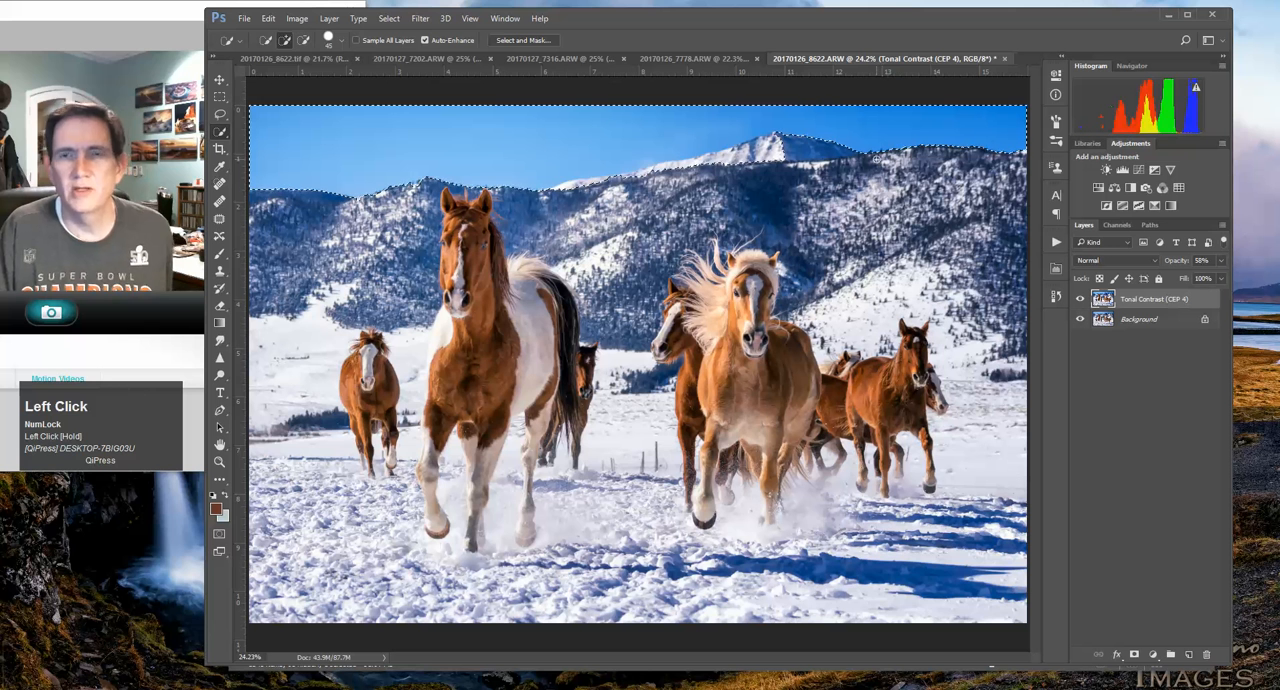
key(alt)
drag(800, 150, 556, 190)
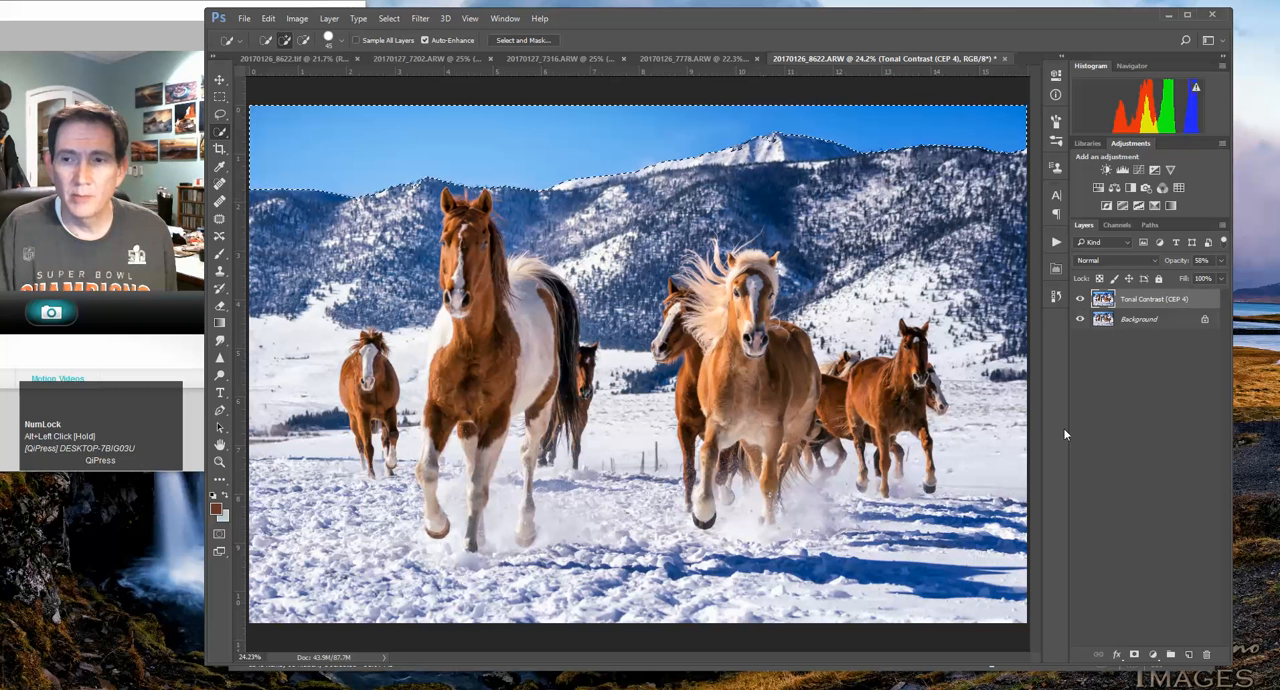
click(1135, 656)
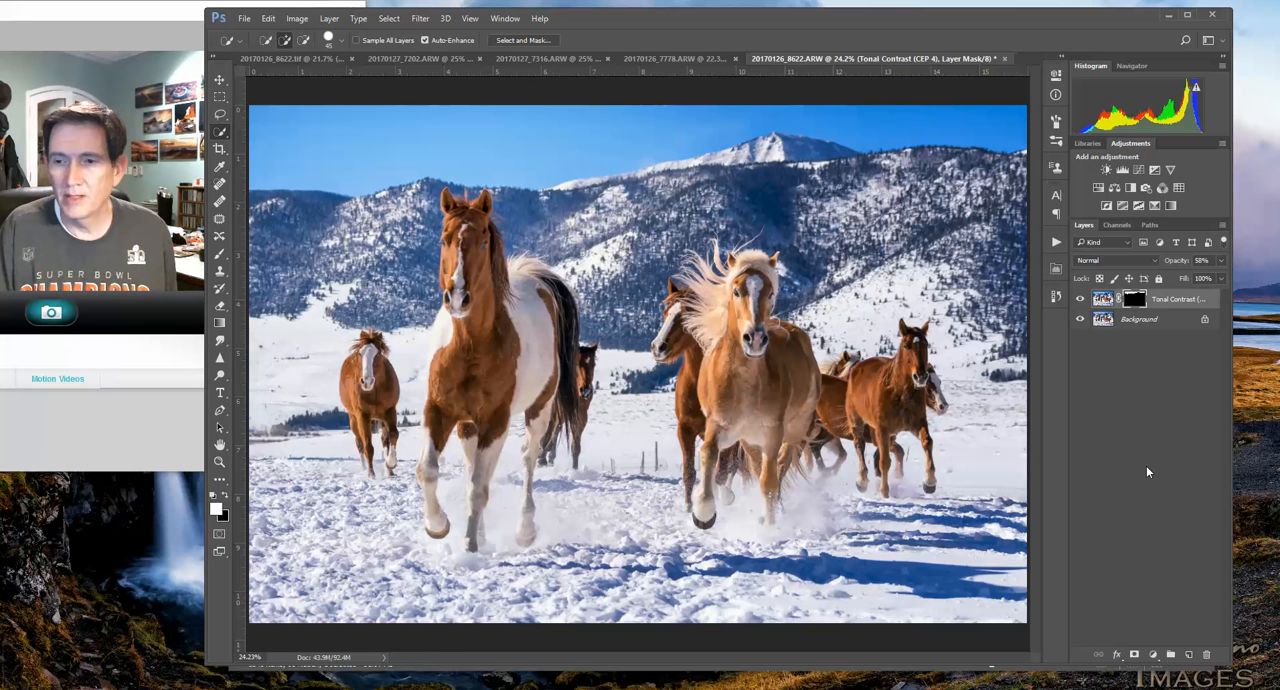
click(1055, 297)
click(983, 402)
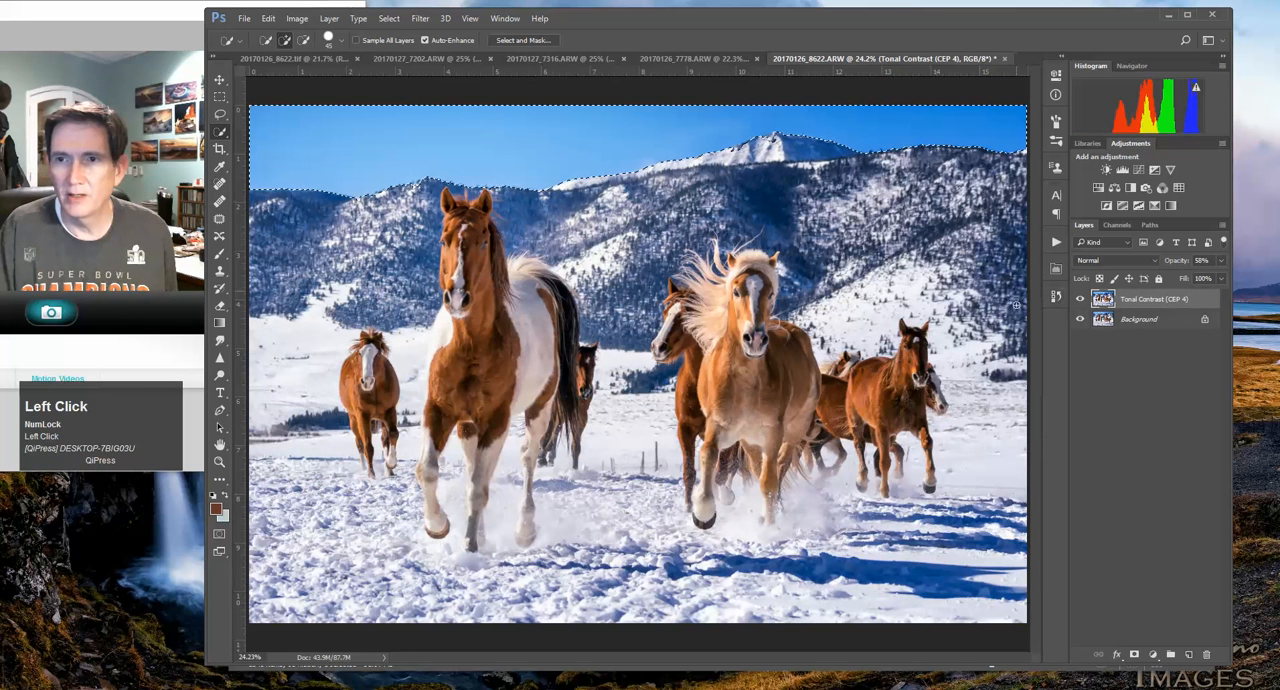
Invert the sky selection and add it as a layer mask so Tonal Contrast is excluded from the sky.
click(389, 18)
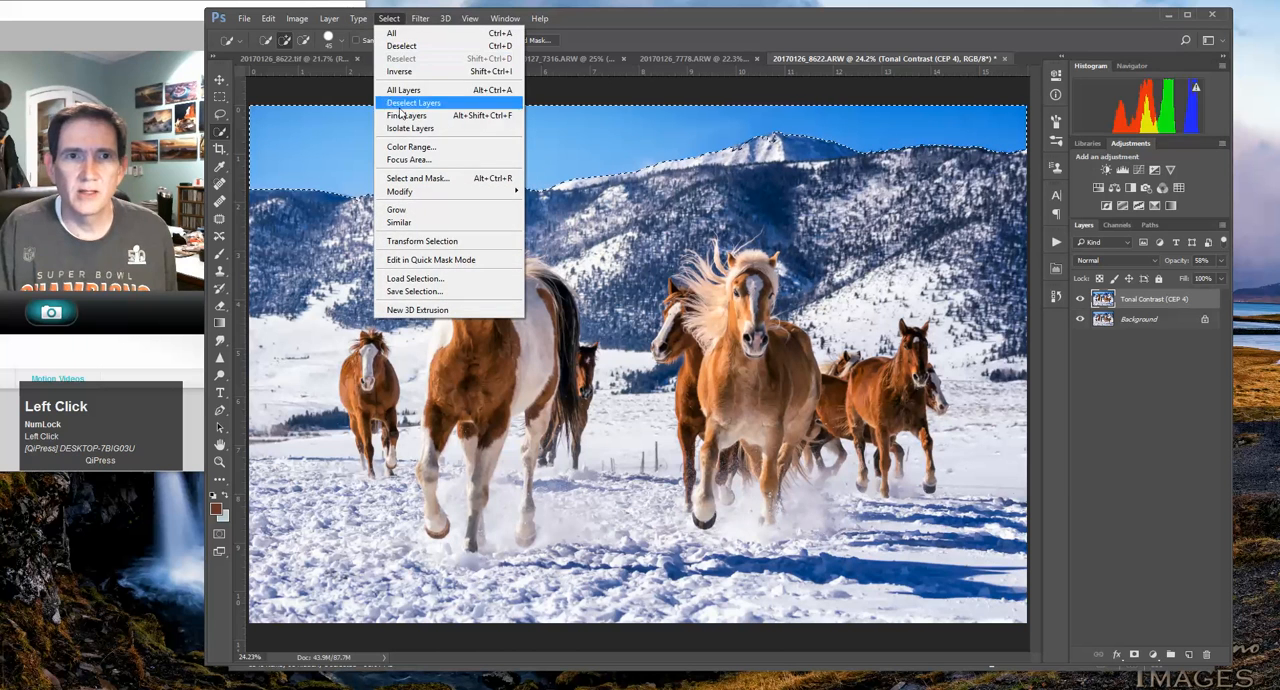
click(400, 71)
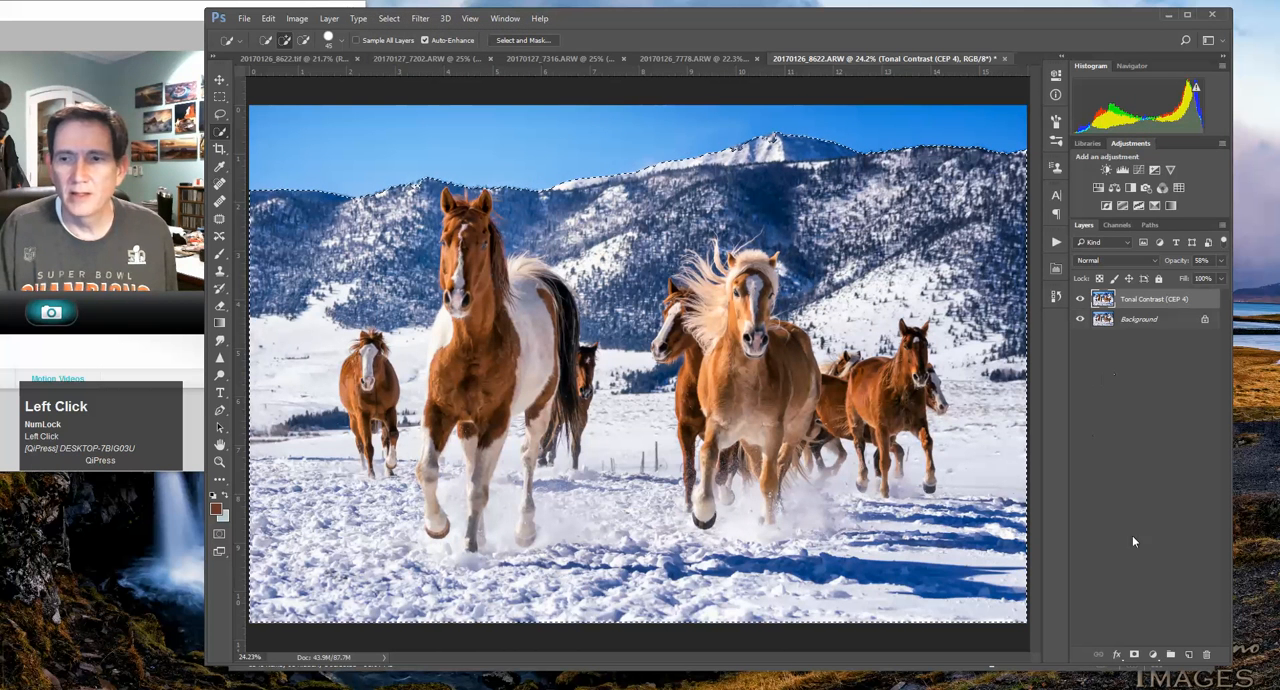
click(1134, 654)
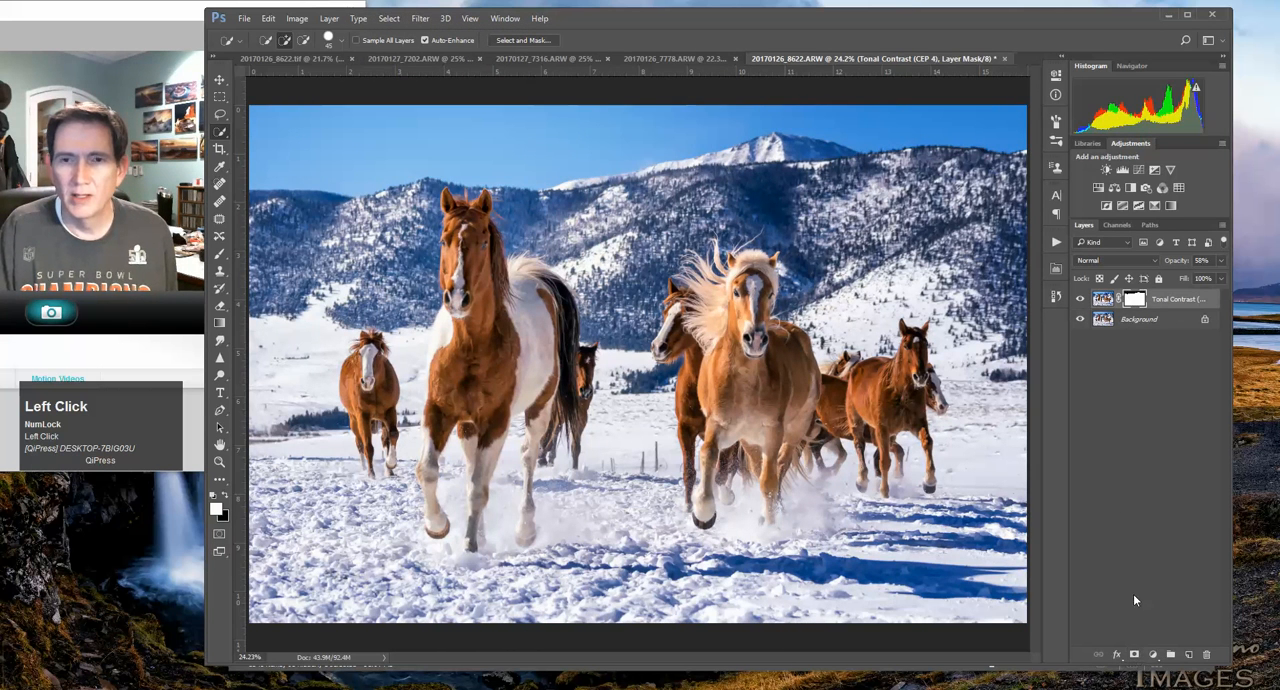
Toggle the masked Tonal Contrast layer's visibility to compare the sky, mountains and horses with and without it.
click(1079, 302)
click(1079, 302)
click(1079, 302)
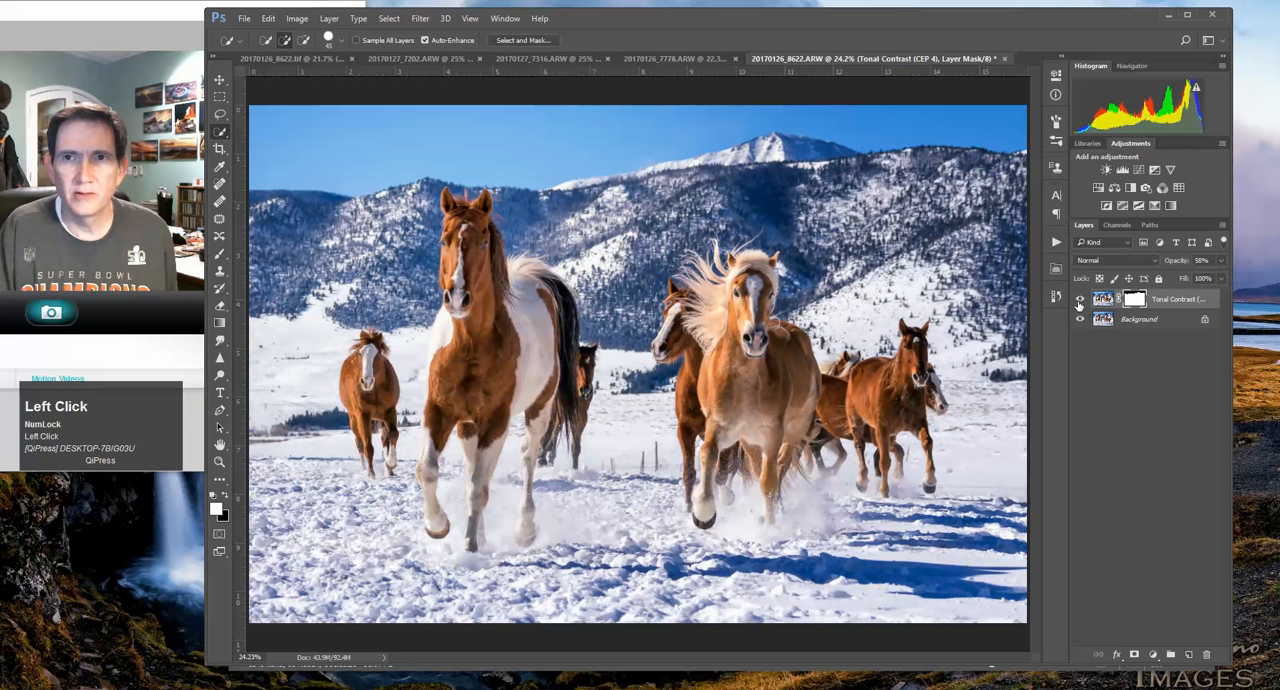
click(1079, 302)
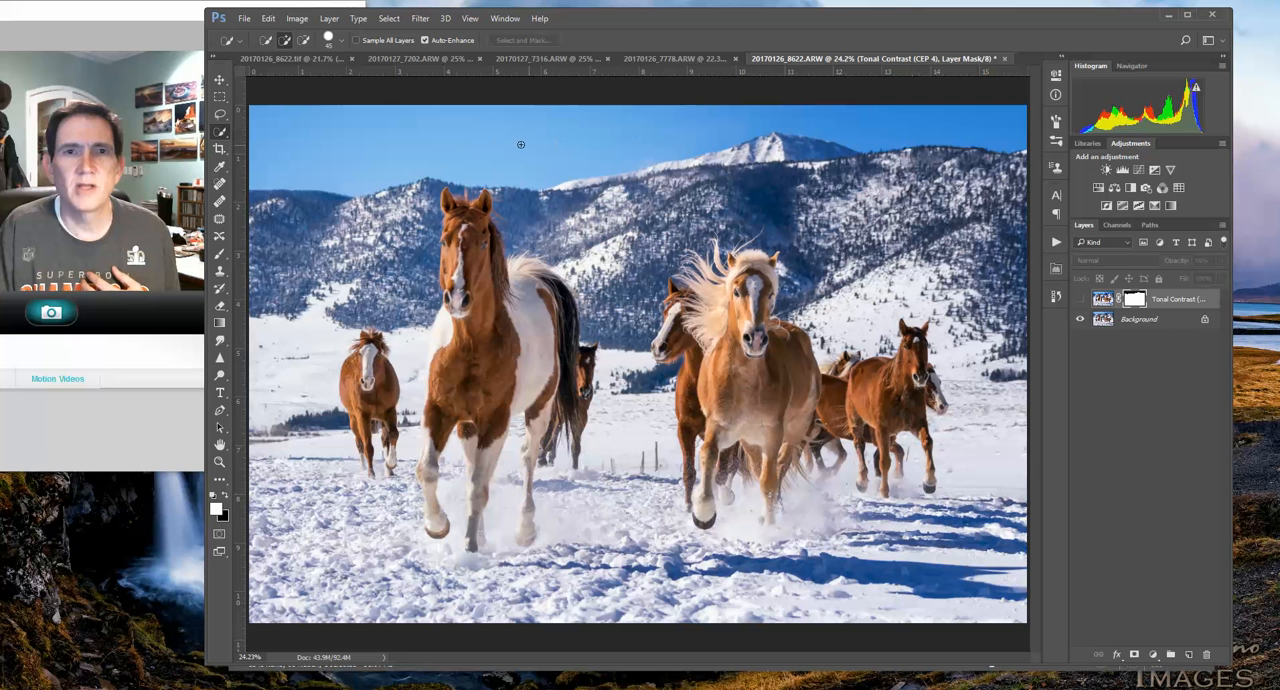
click(1079, 303)
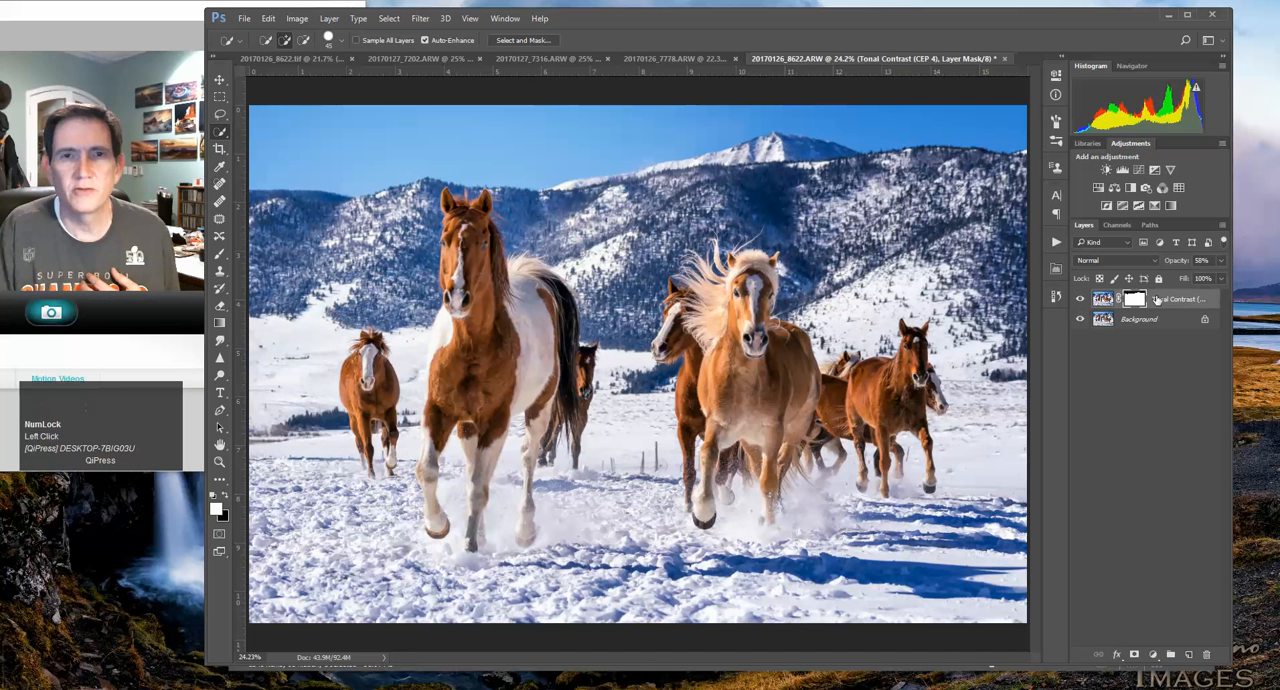
click(1083, 303)
click(1082, 302)
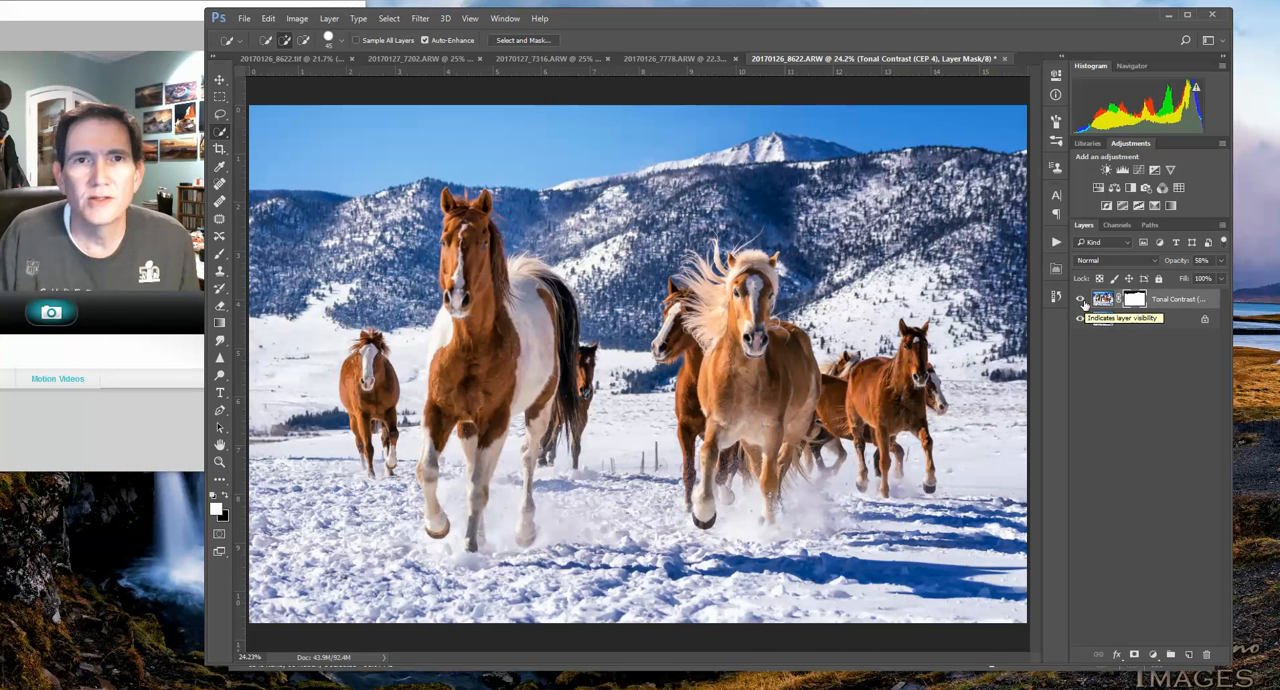
click(1082, 302)
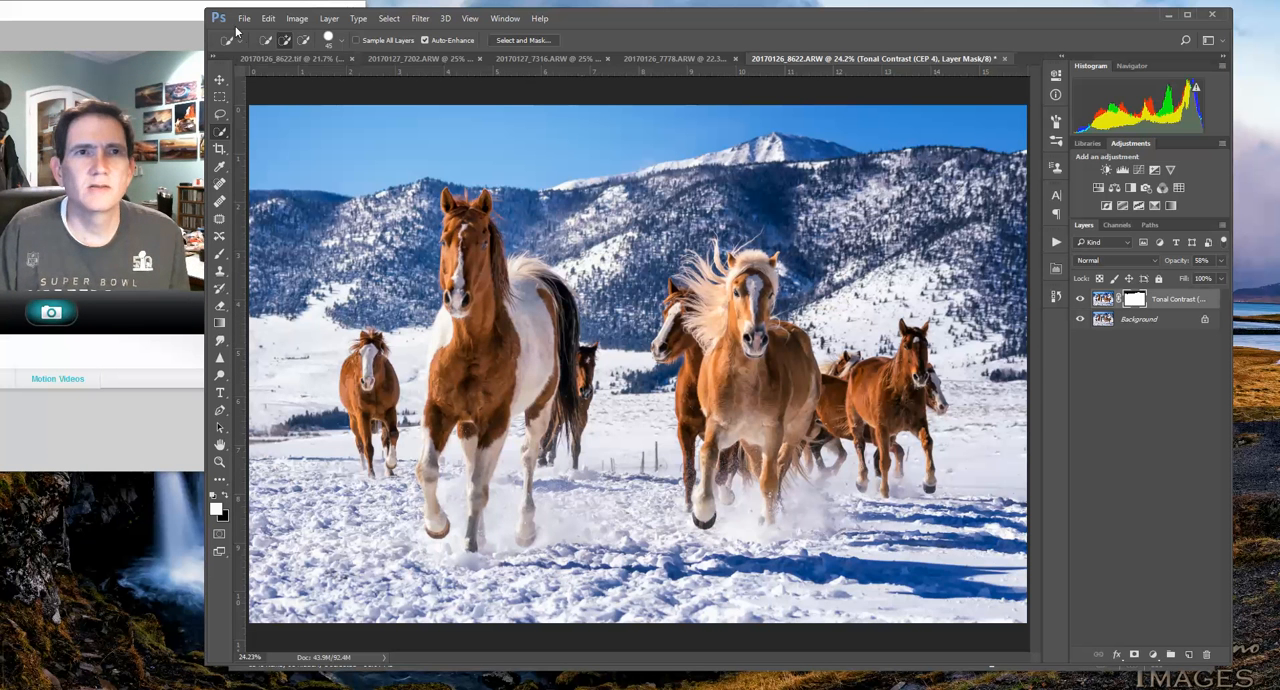
Flatten the image and duplicate the Background layer.
click(326, 22)
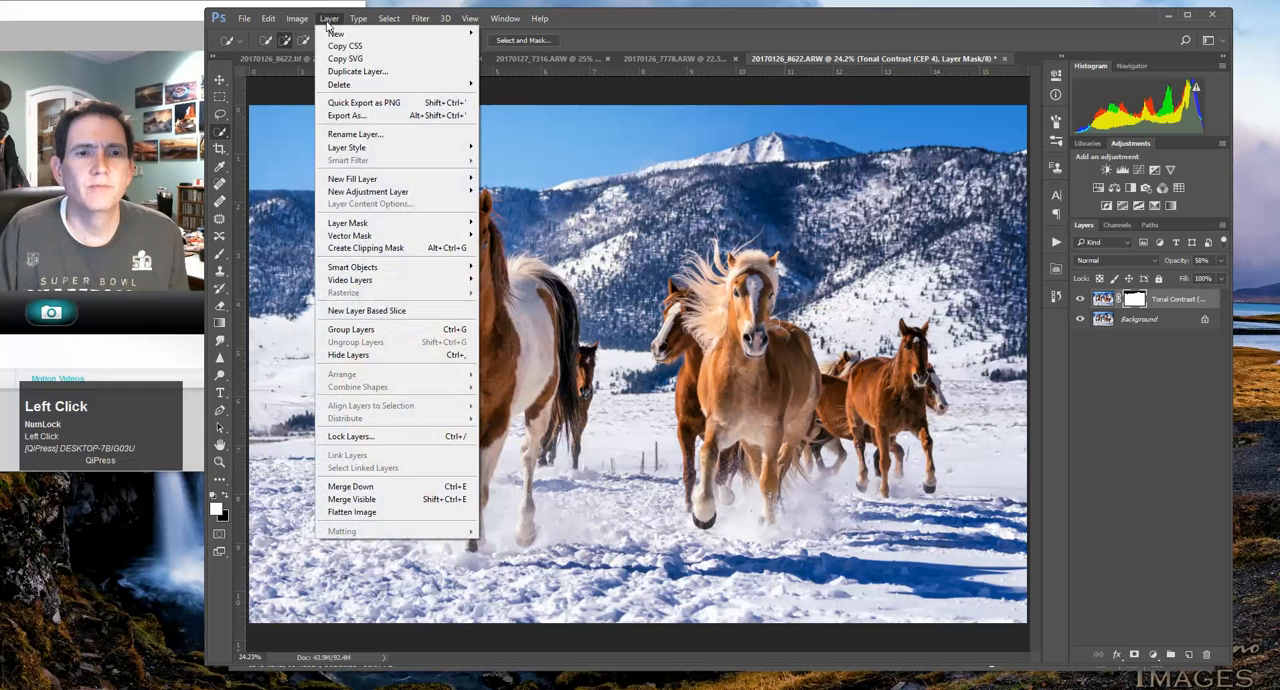
click(340, 512)
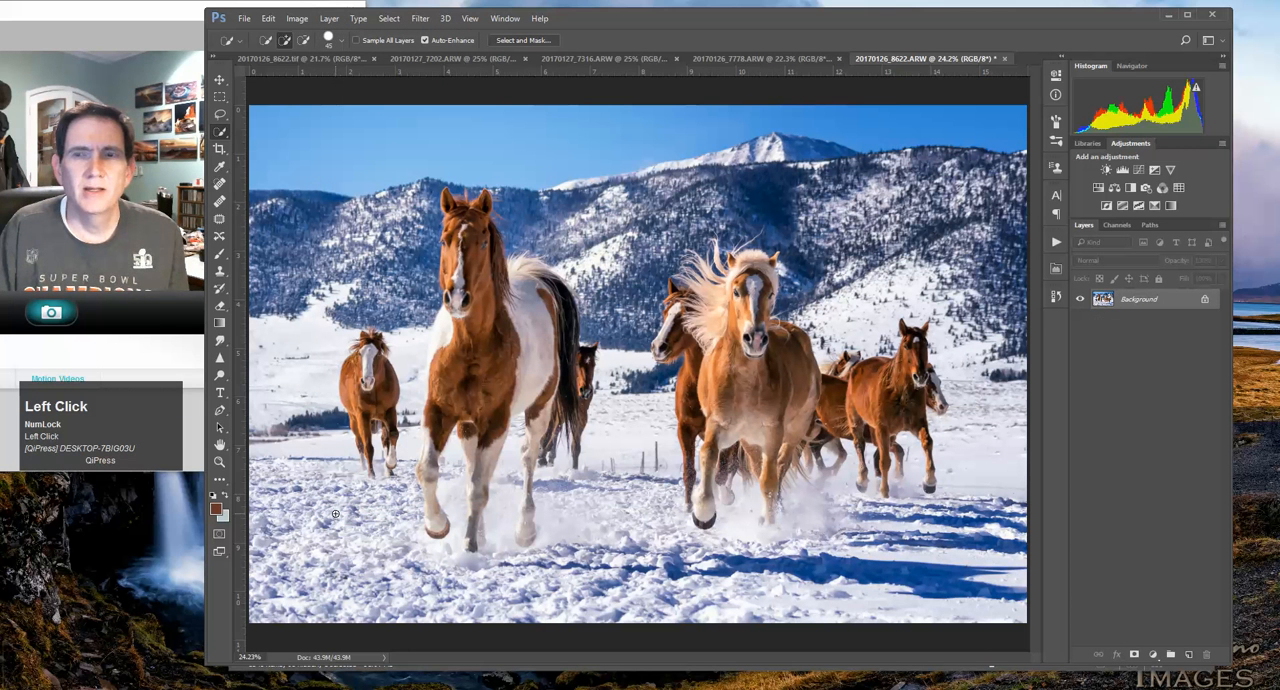
right_click(1129, 306)
click(1143, 333)
click(760, 224)
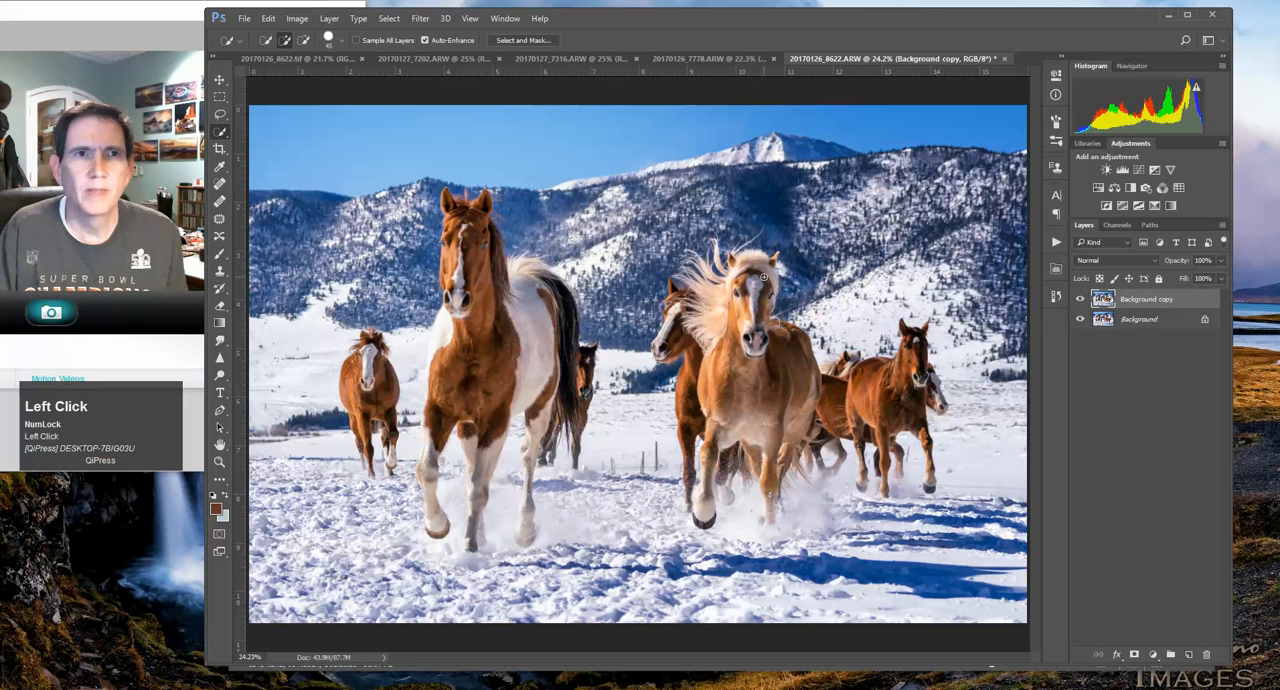
Start an Exposure adjustment on the Background copy layer and set its gamma correction to 0.94.
click(297, 19)
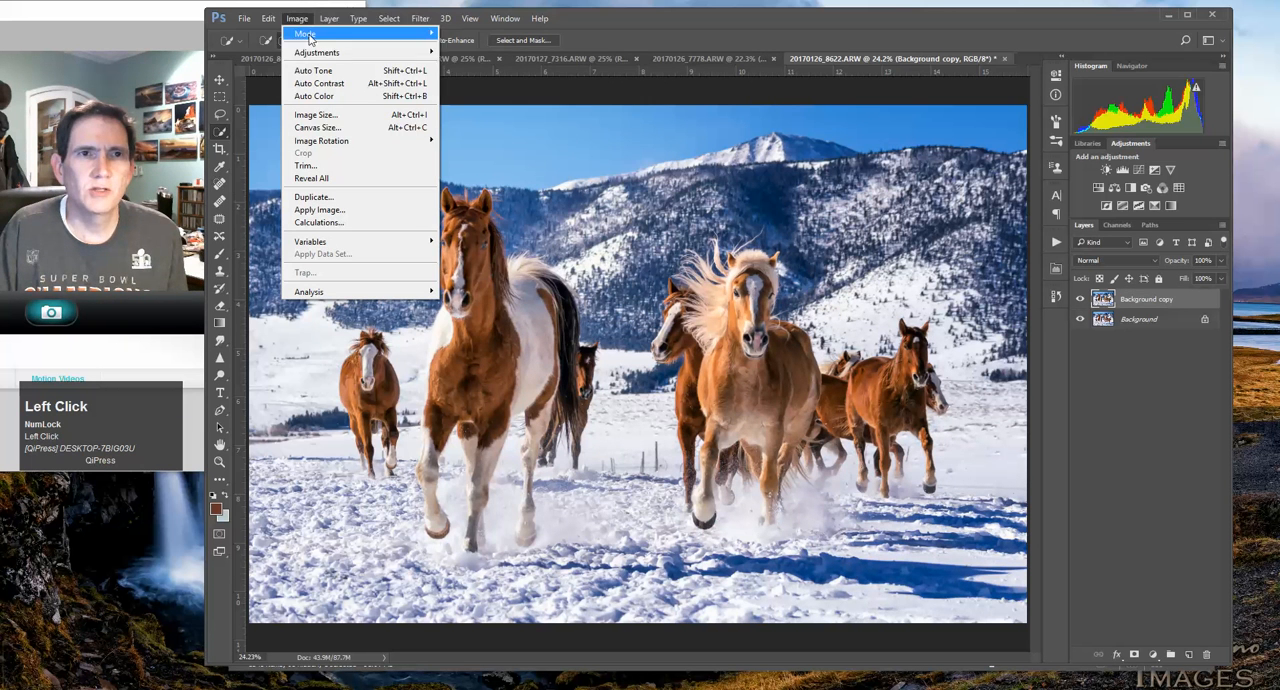
mouse_move(318, 53)
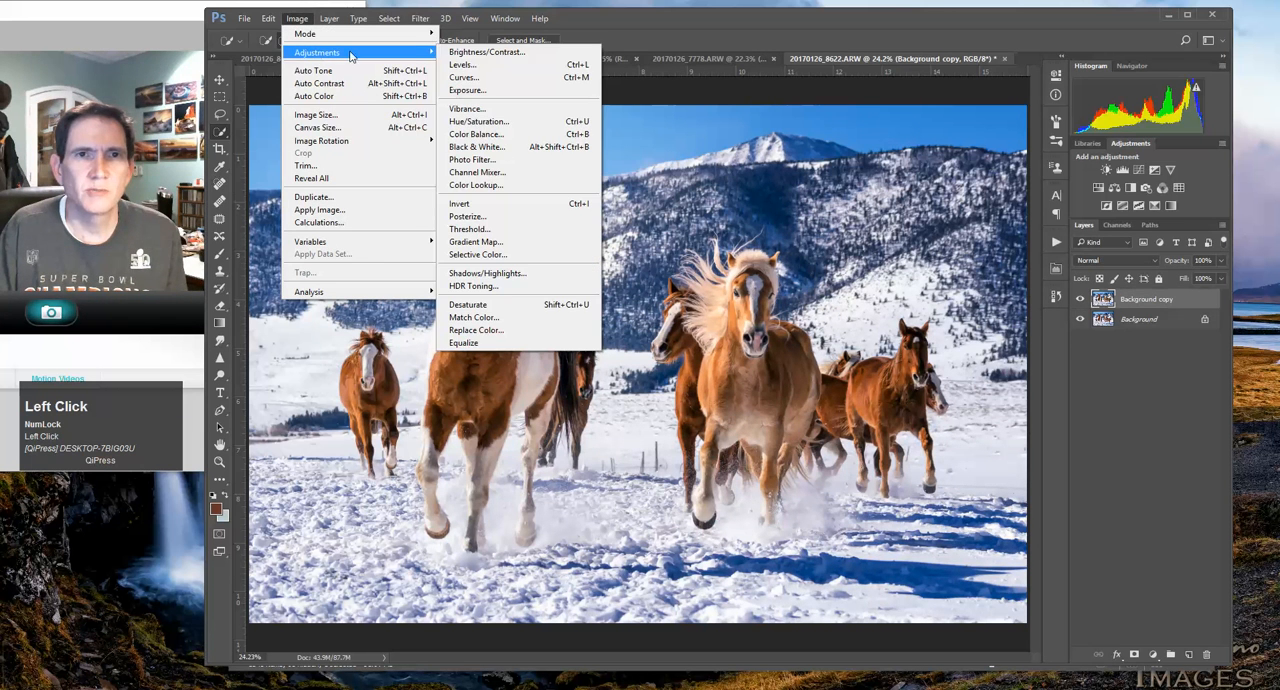
click(466, 90)
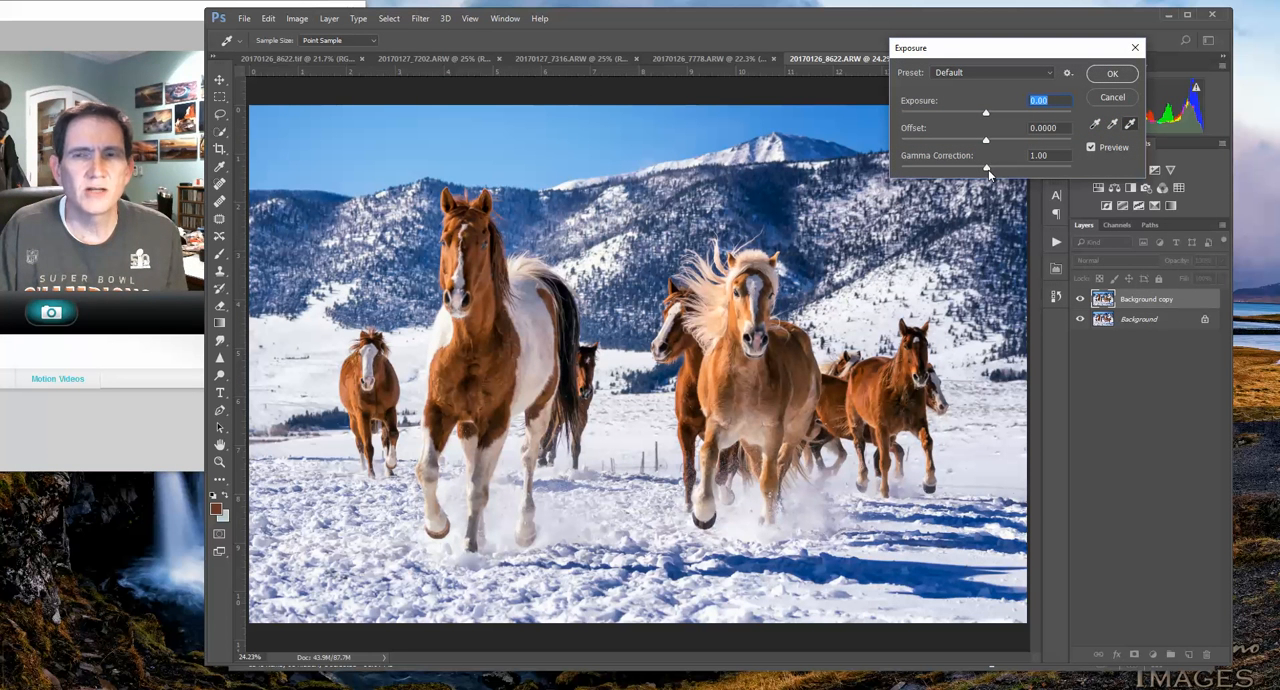
drag(988, 171, 992, 172)
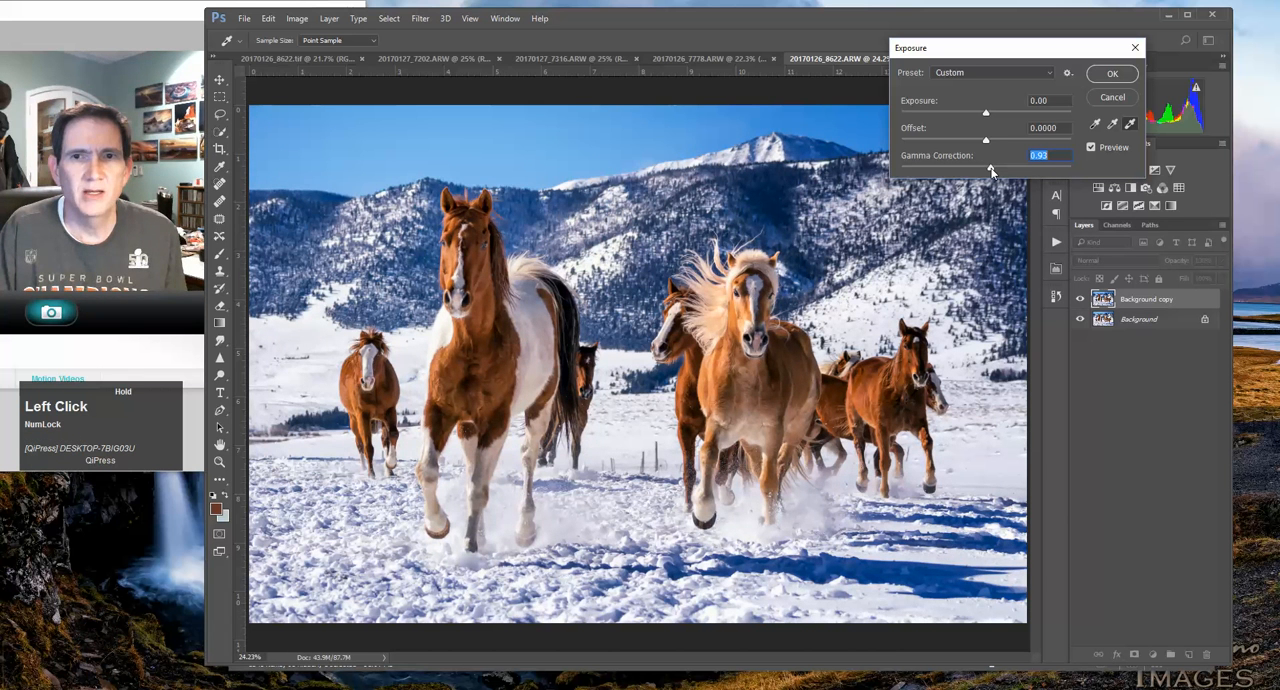
drag(992, 172, 990, 171)
drag(992, 172, 993, 172)
Toggle the Exposure preview to compare the horses and snow with and without the gamma change.
click(1092, 148)
click(1092, 148)
click(1092, 148)
click(1092, 148)
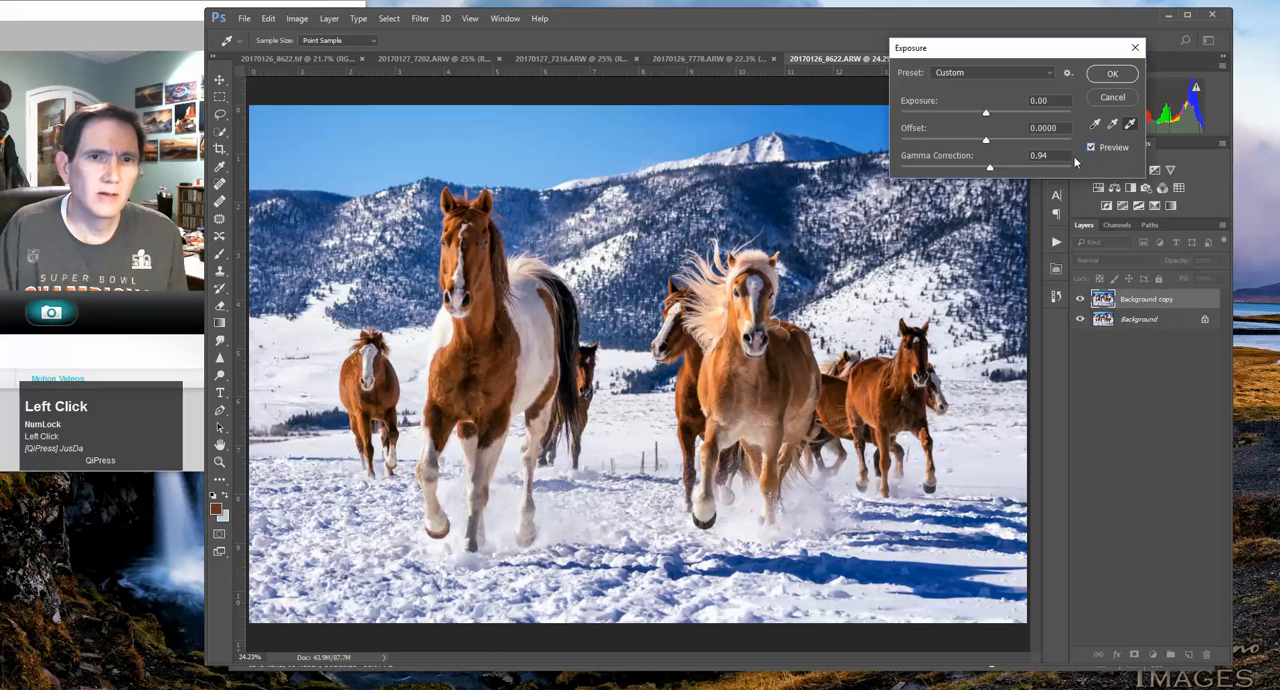
click(1092, 148)
Set the Exposure gamma correction to 0.96, compare it with the original through the preview, and apply the adjustment.
drag(990, 167, 988, 167)
click(1091, 148)
click(1091, 148)
drag(990, 167, 990, 171)
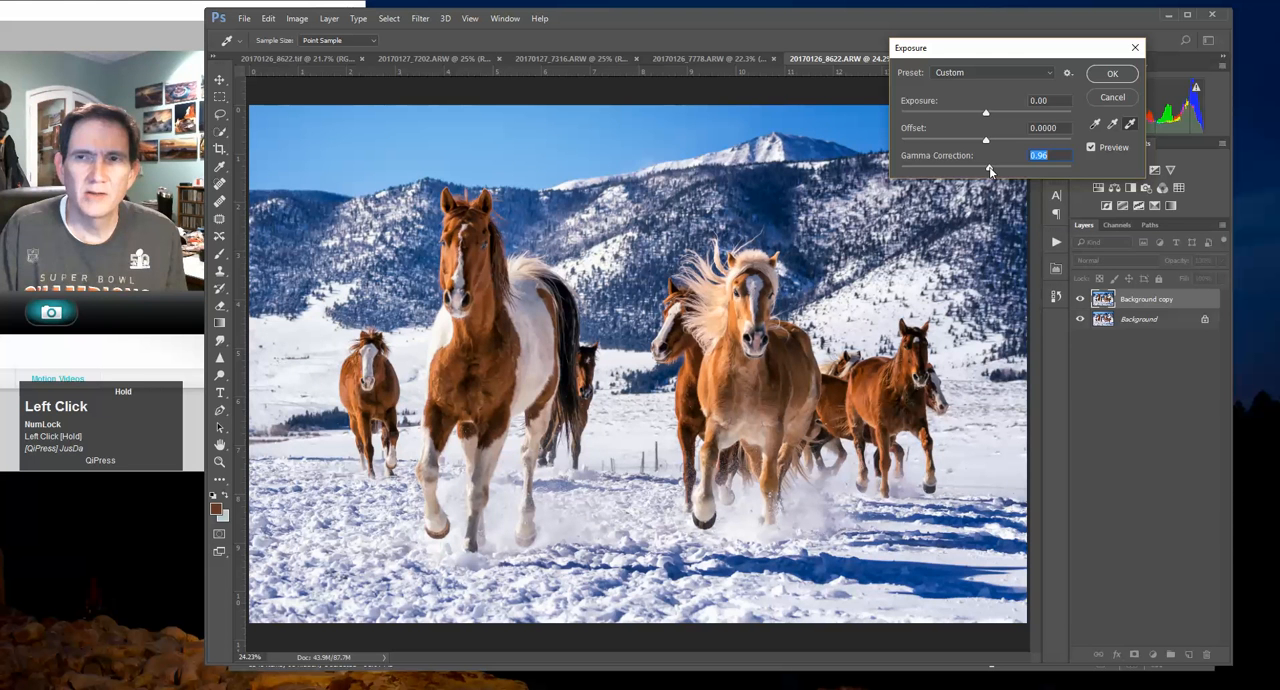
click(1090, 149)
click(1090, 149)
click(1090, 149)
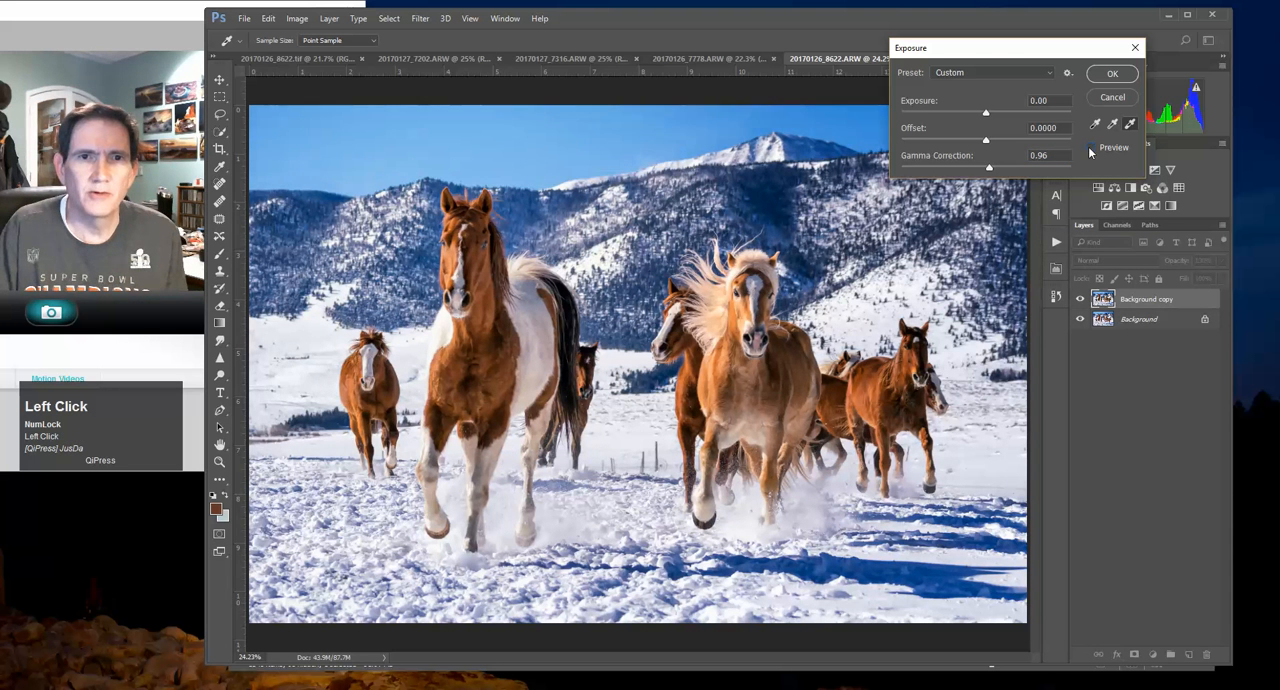
click(1090, 149)
click(1110, 75)
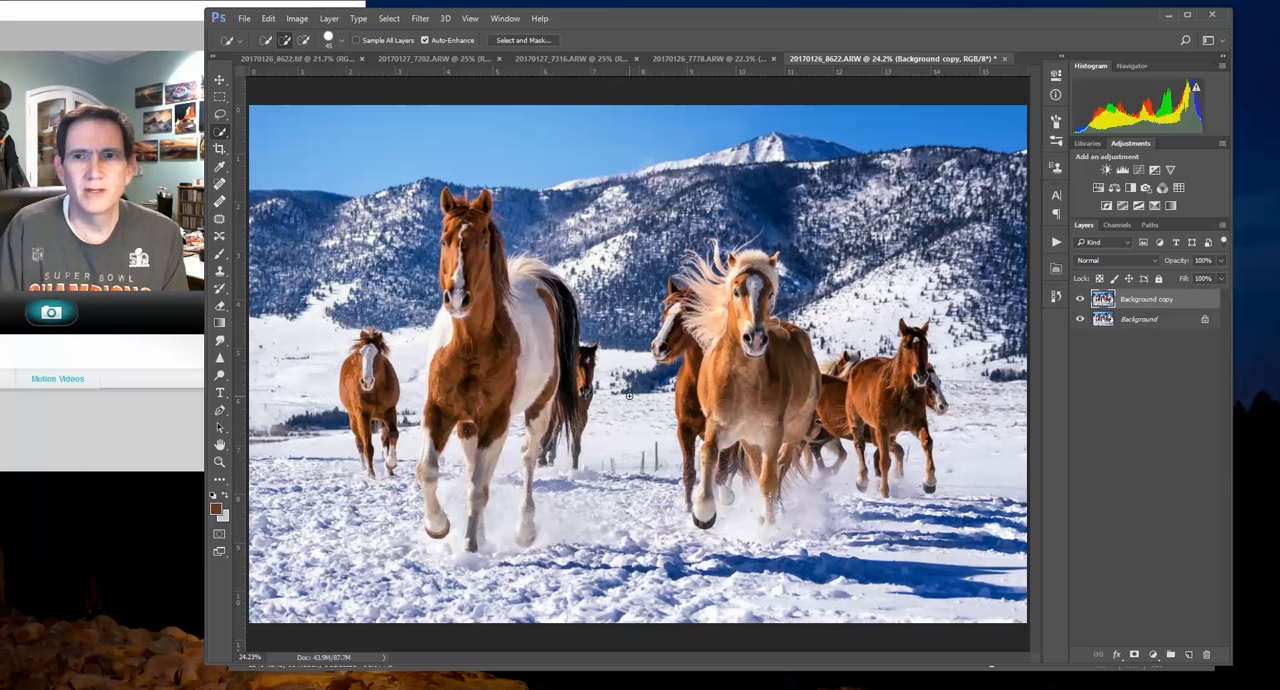
Flatten the image into a single Background layer and check the latest entries in the edit history.
click(329, 18)
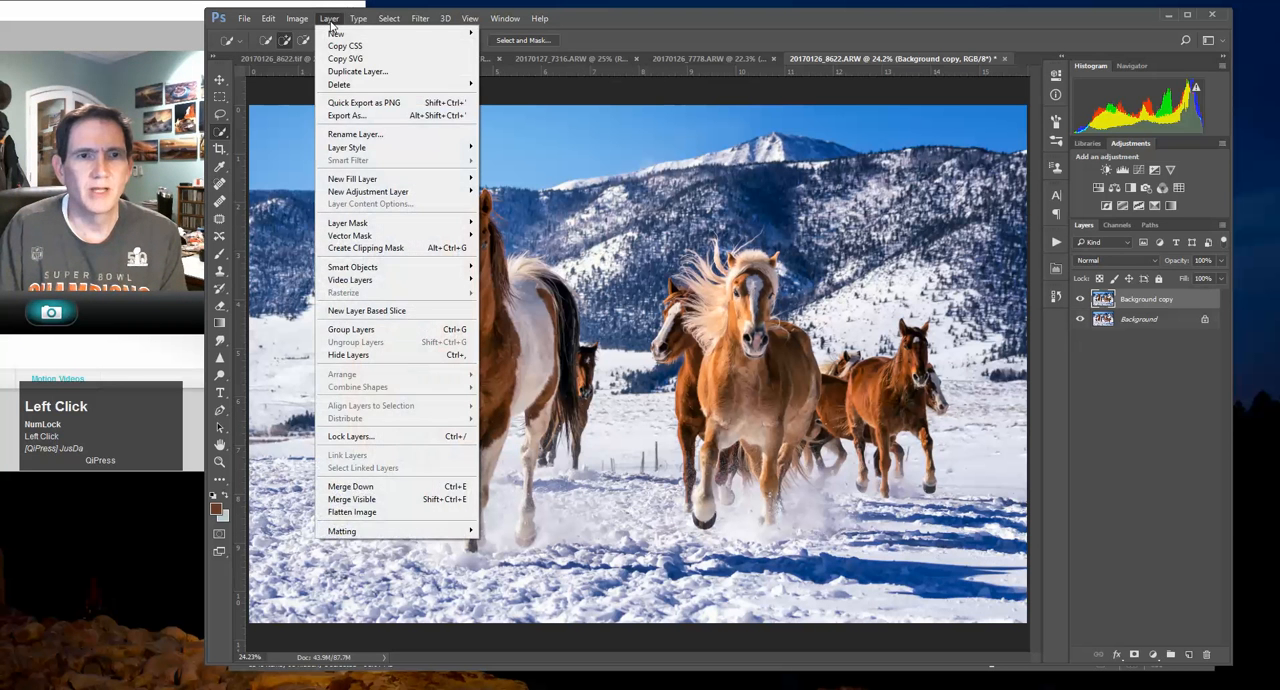
click(380, 512)
click(1055, 302)
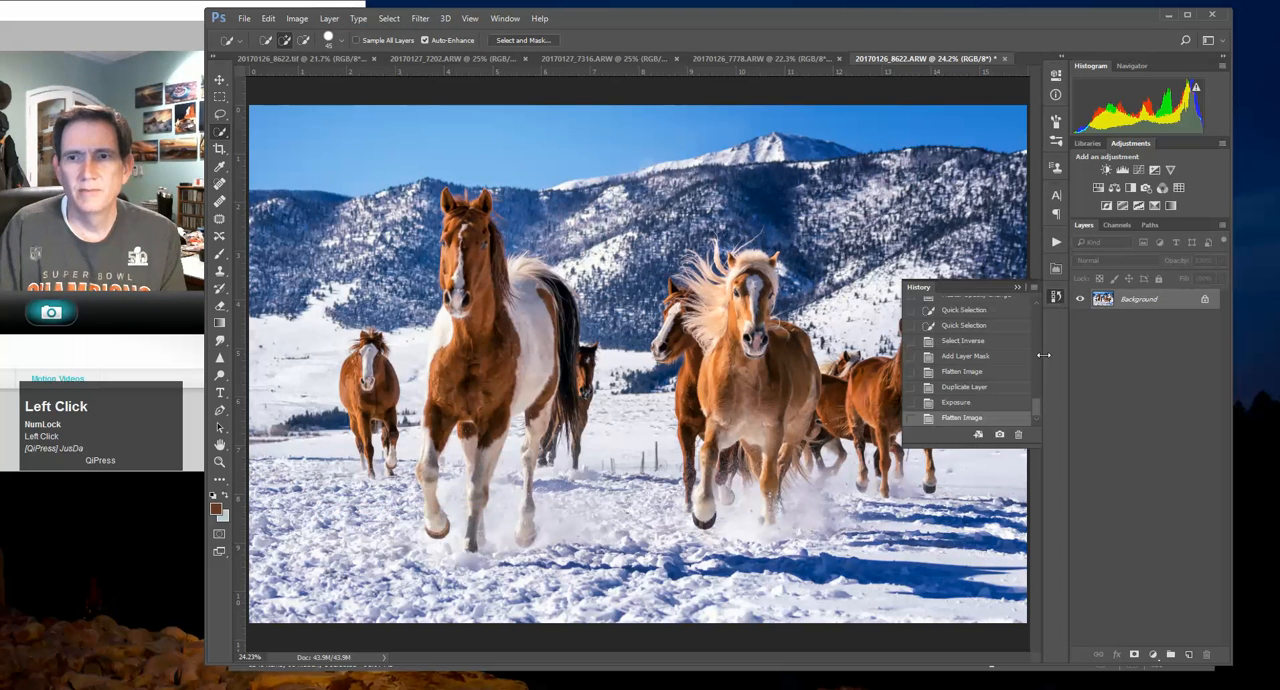
click(1017, 288)
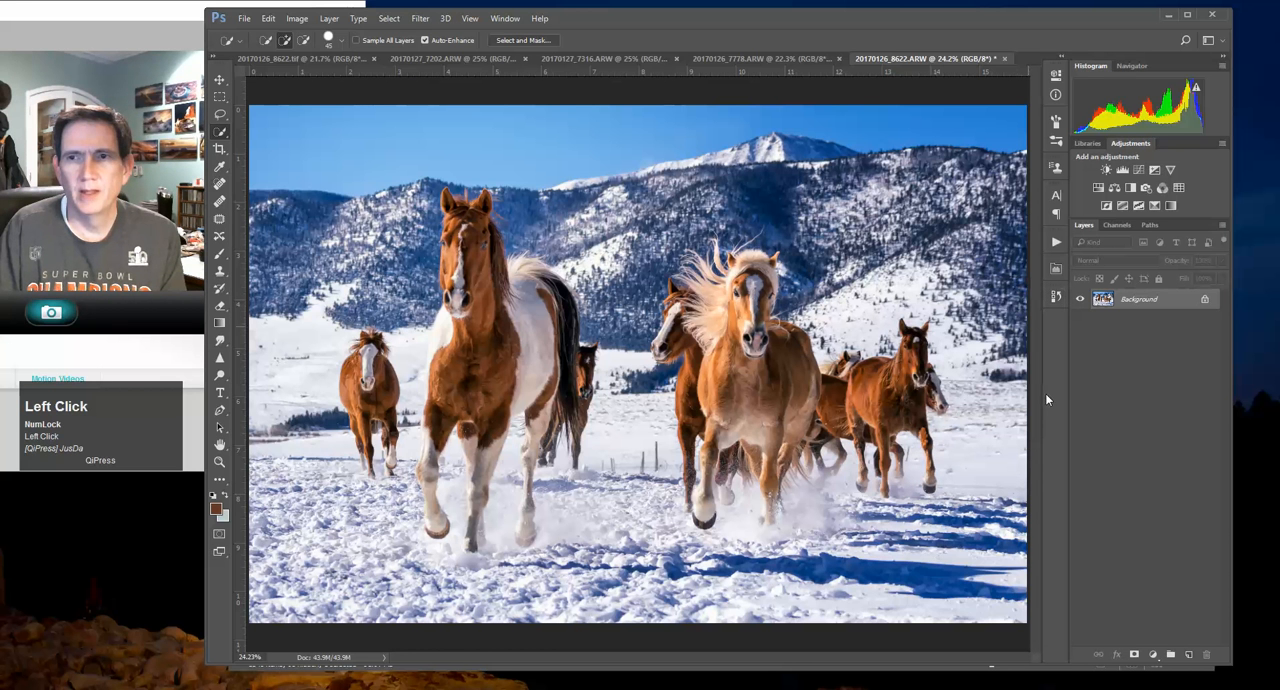